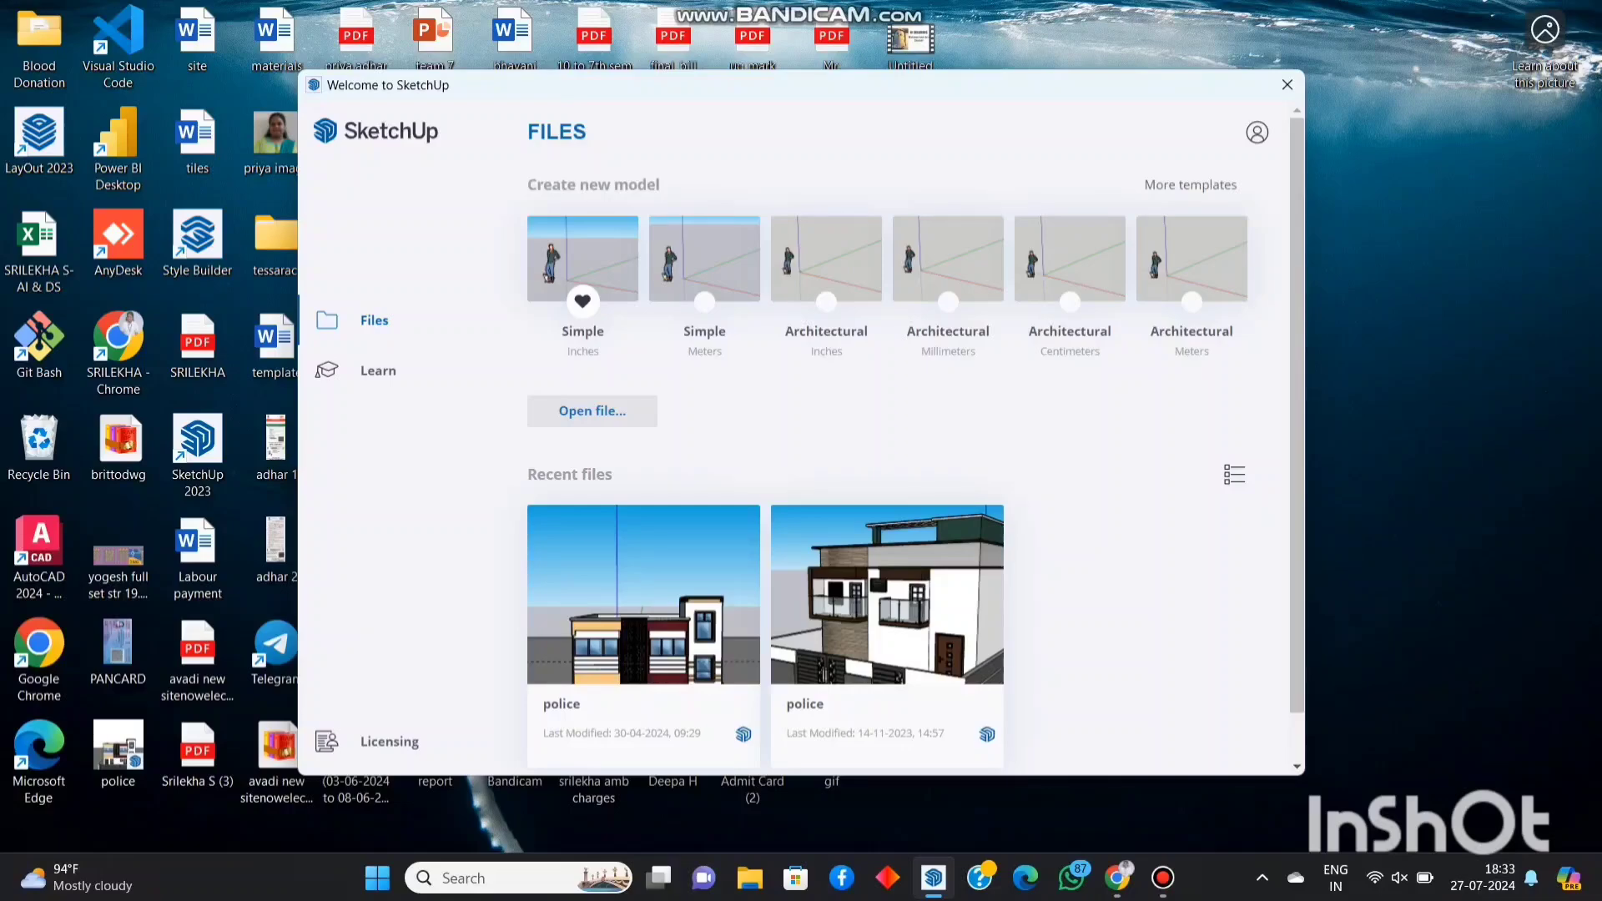
Create a new model from the Simple template in inches
left_click(583, 258)
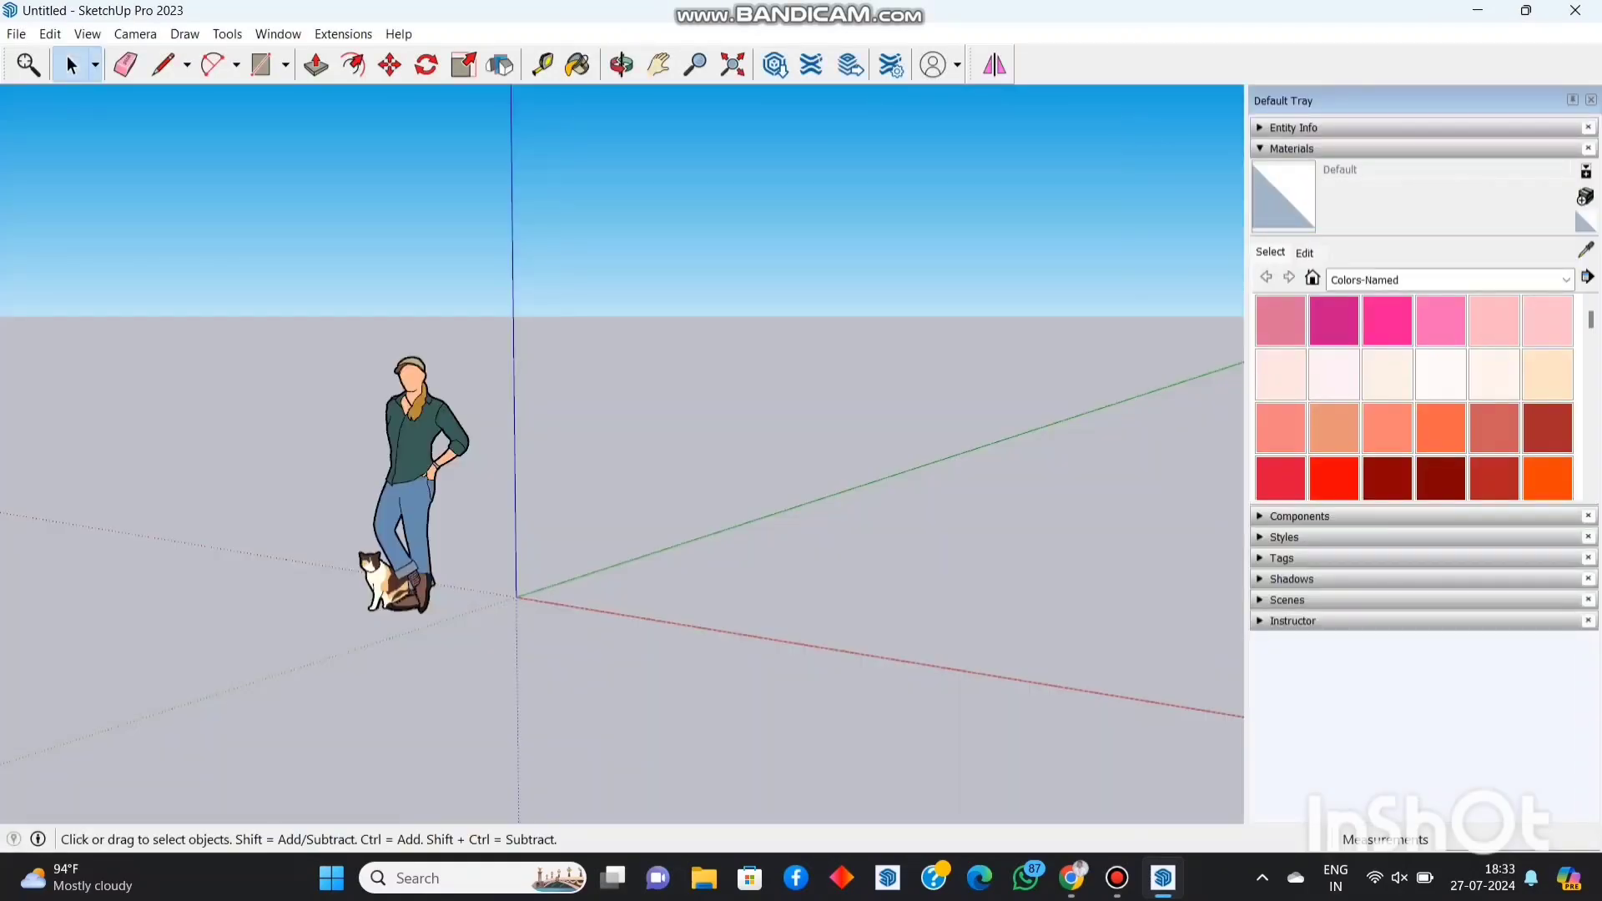
Search the tools and commands for "mir", look through the first matches and close the search
left_click(29, 65)
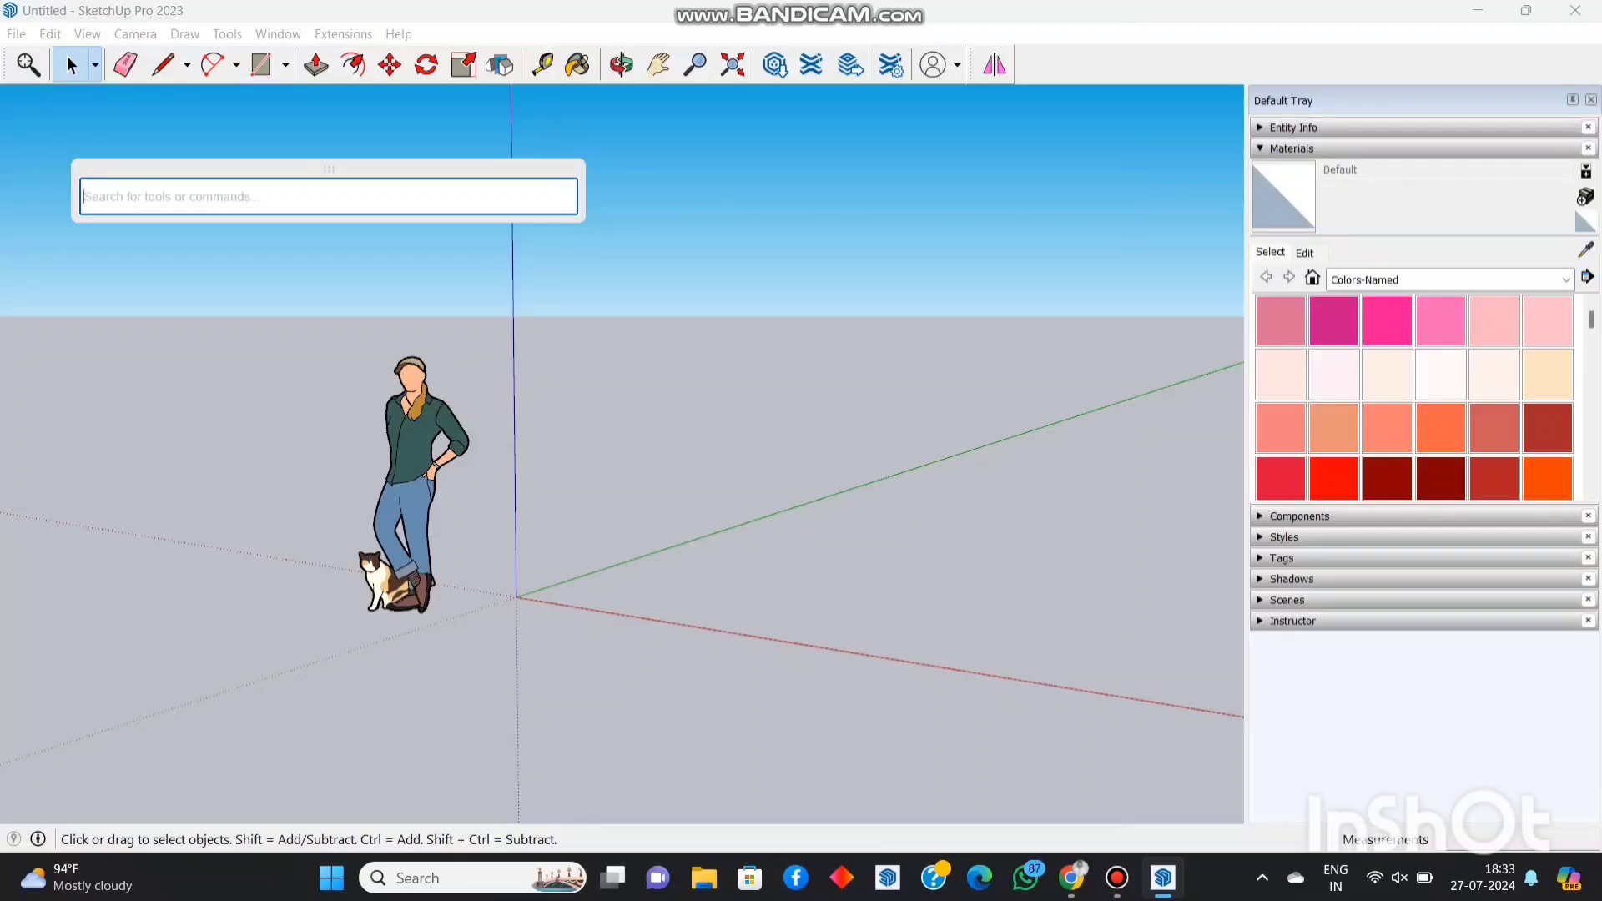
type("mir")
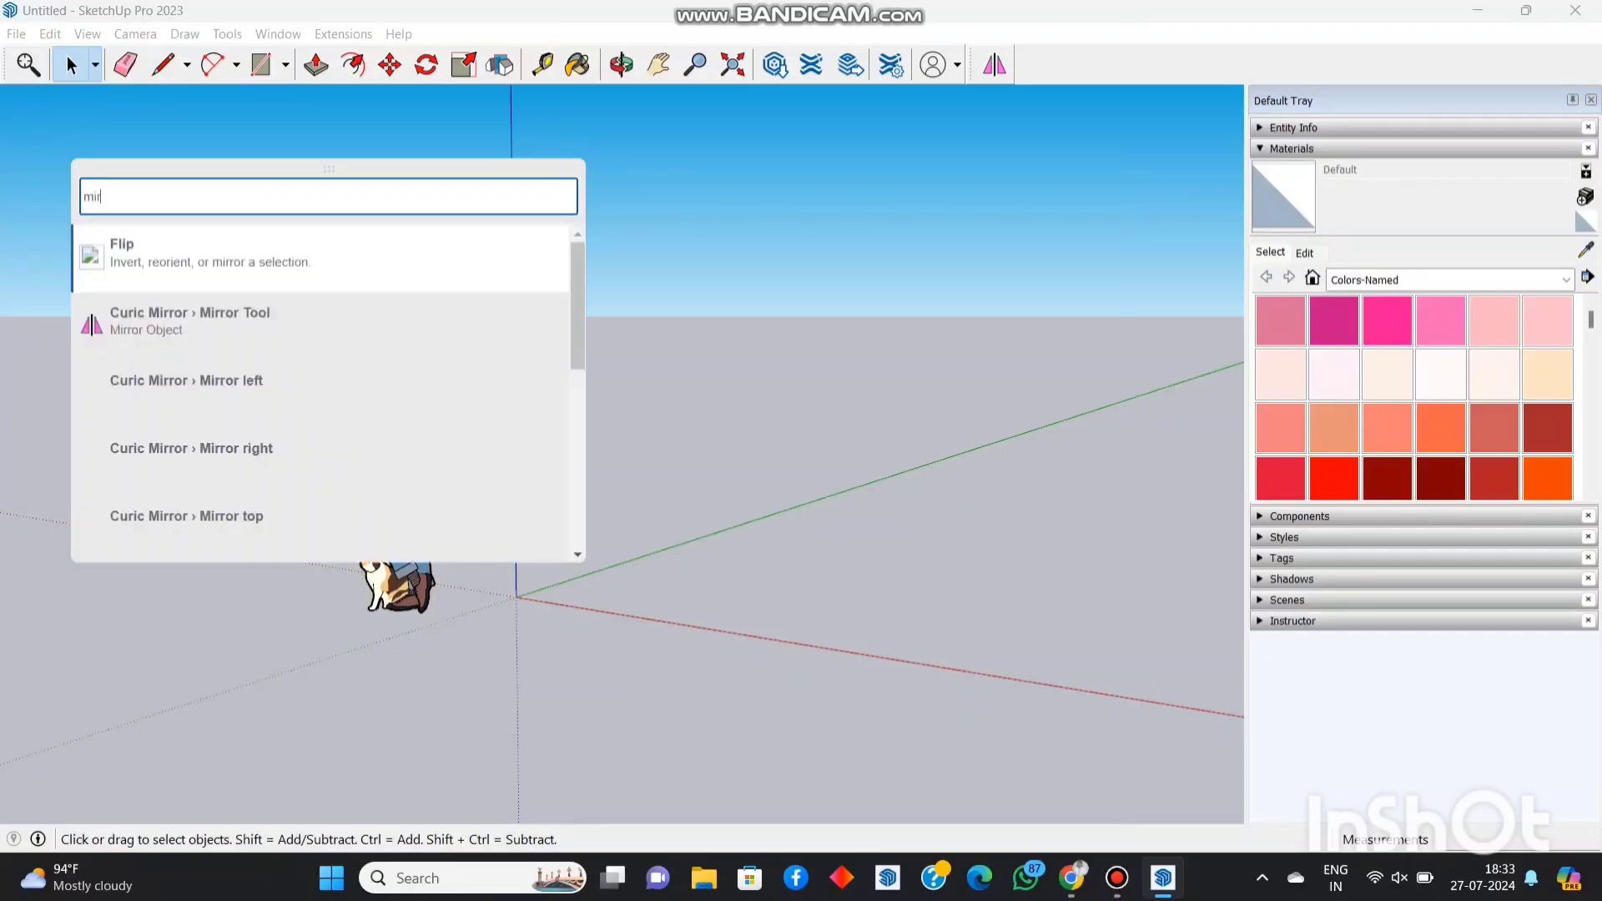
key("Down")
key("Down")
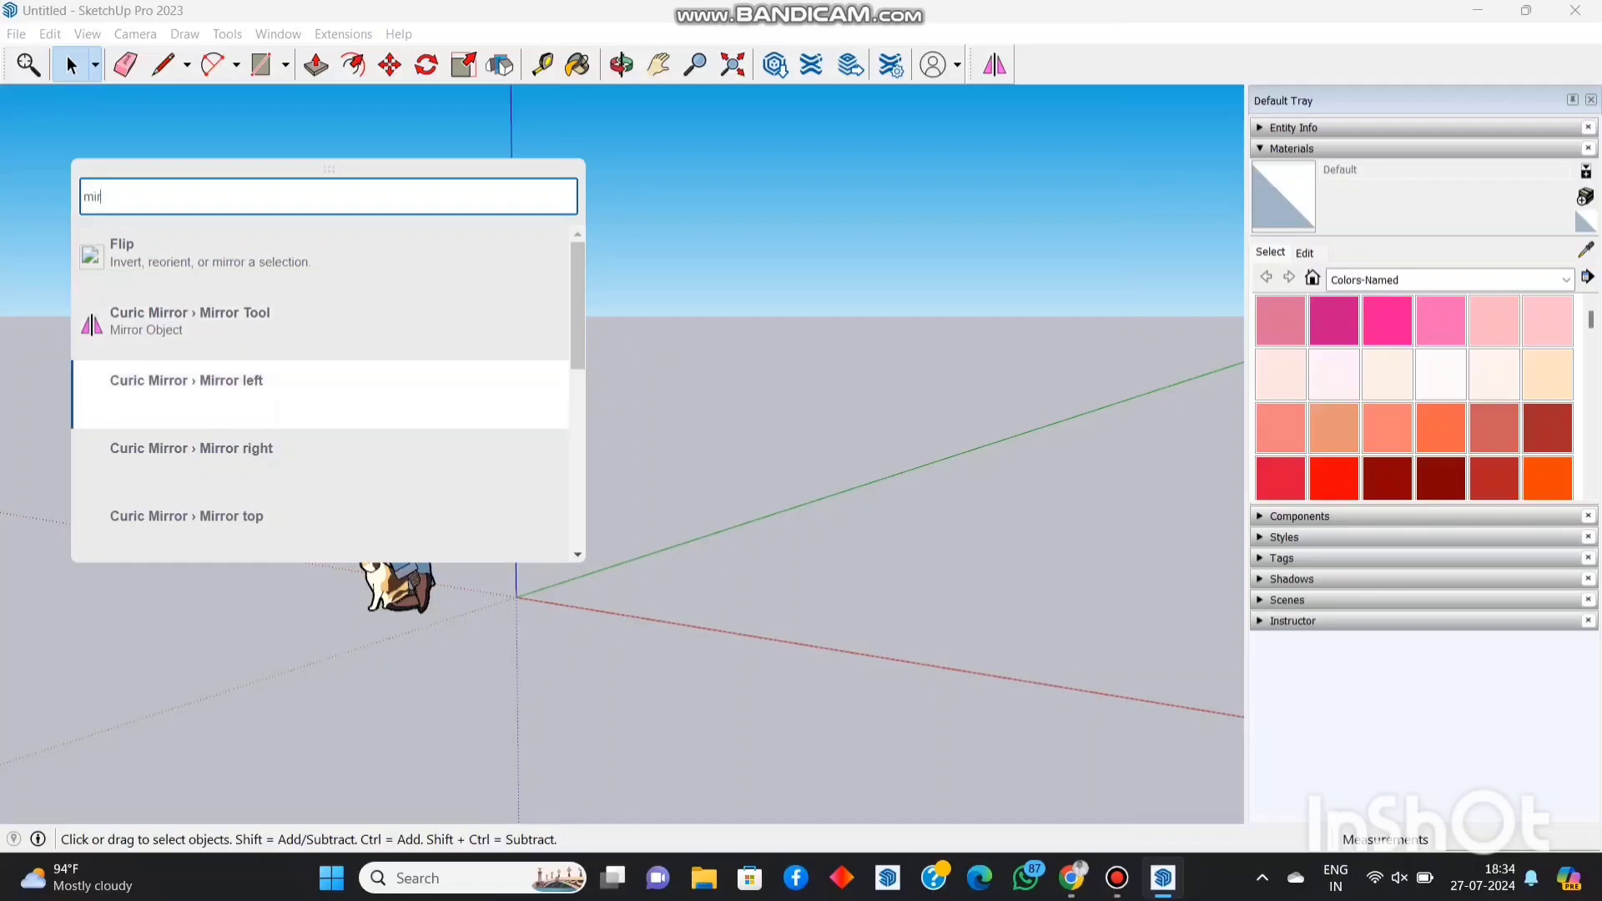
key("Up")
key("Up")
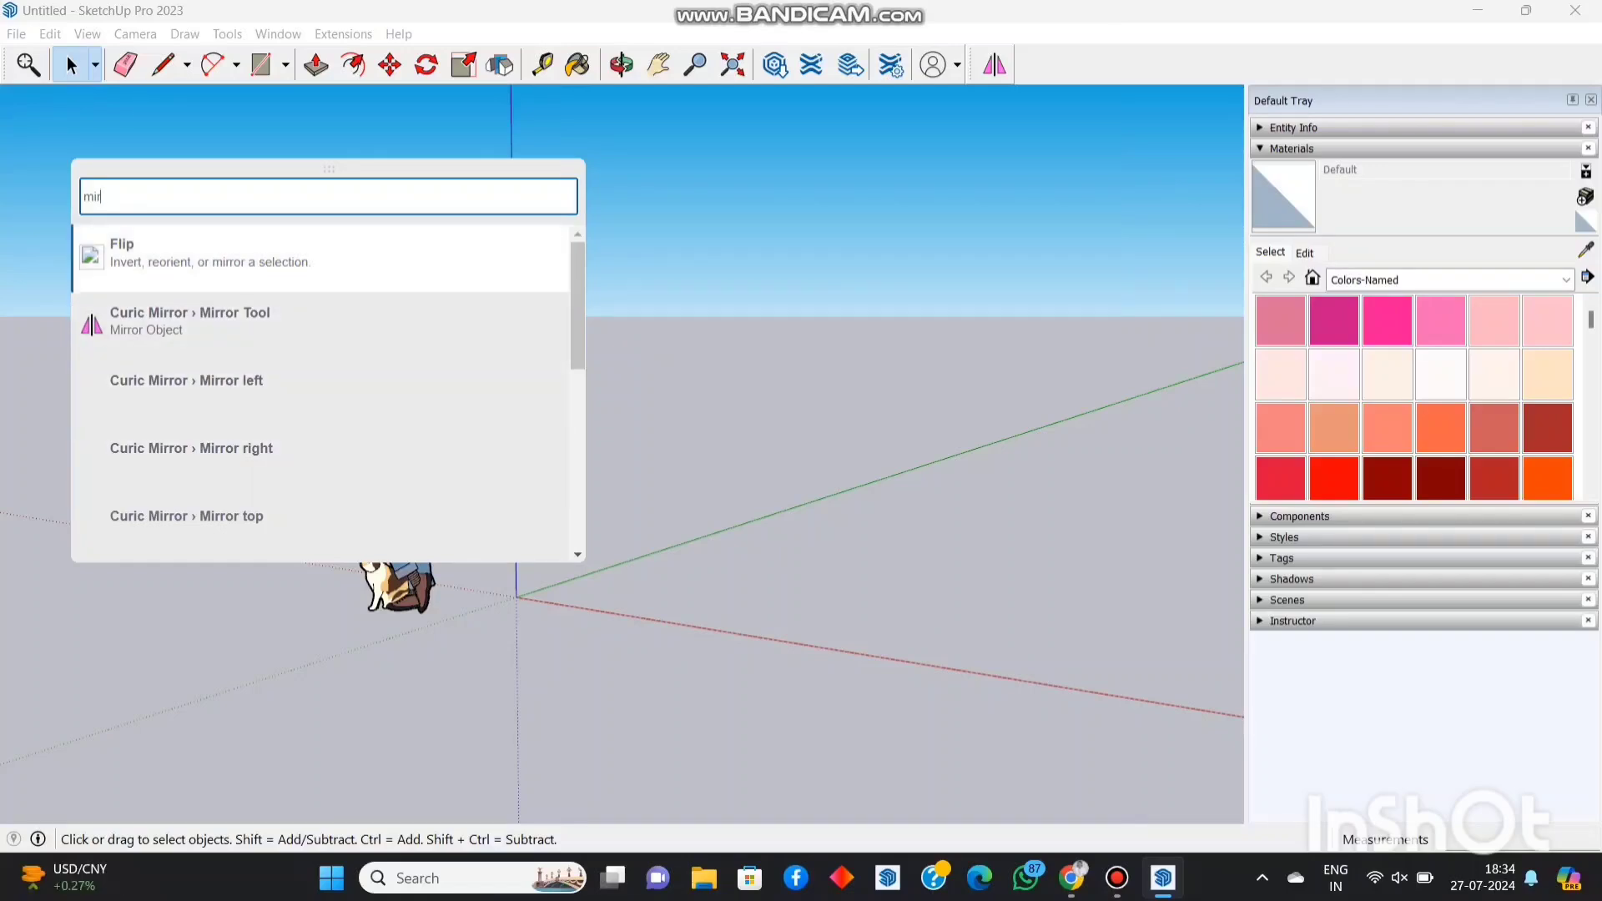
key("BackSpace")
key("BackSpace")
key("BackSpace")
key("Escape")
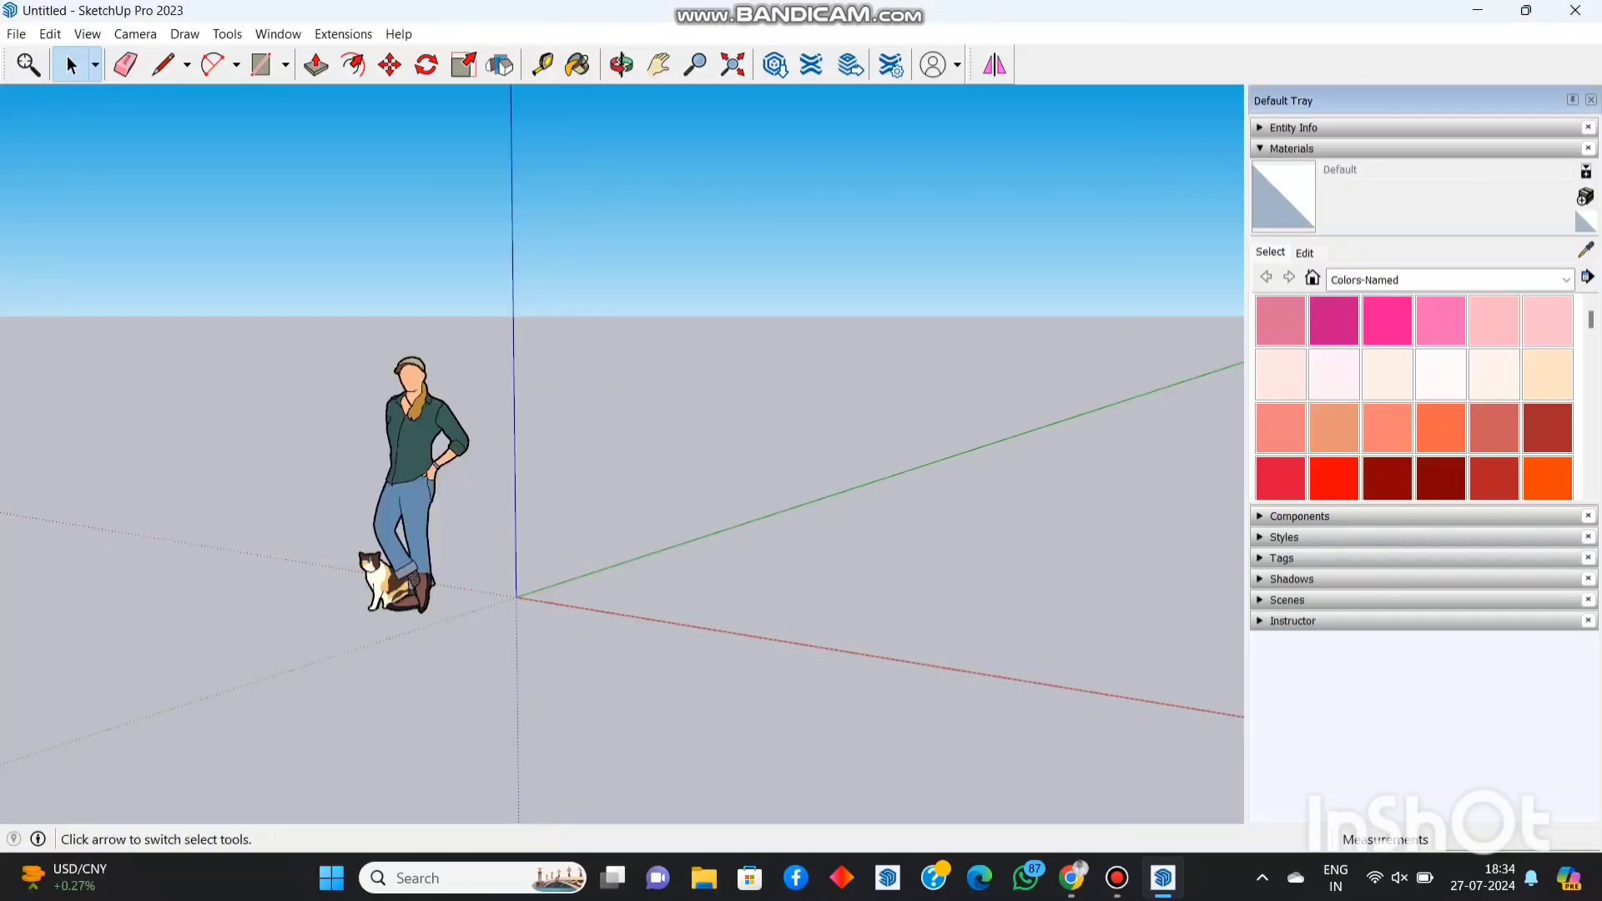
Erase the default standing figure with the cat from the model
left_click_drag(361, 316, 535, 790)
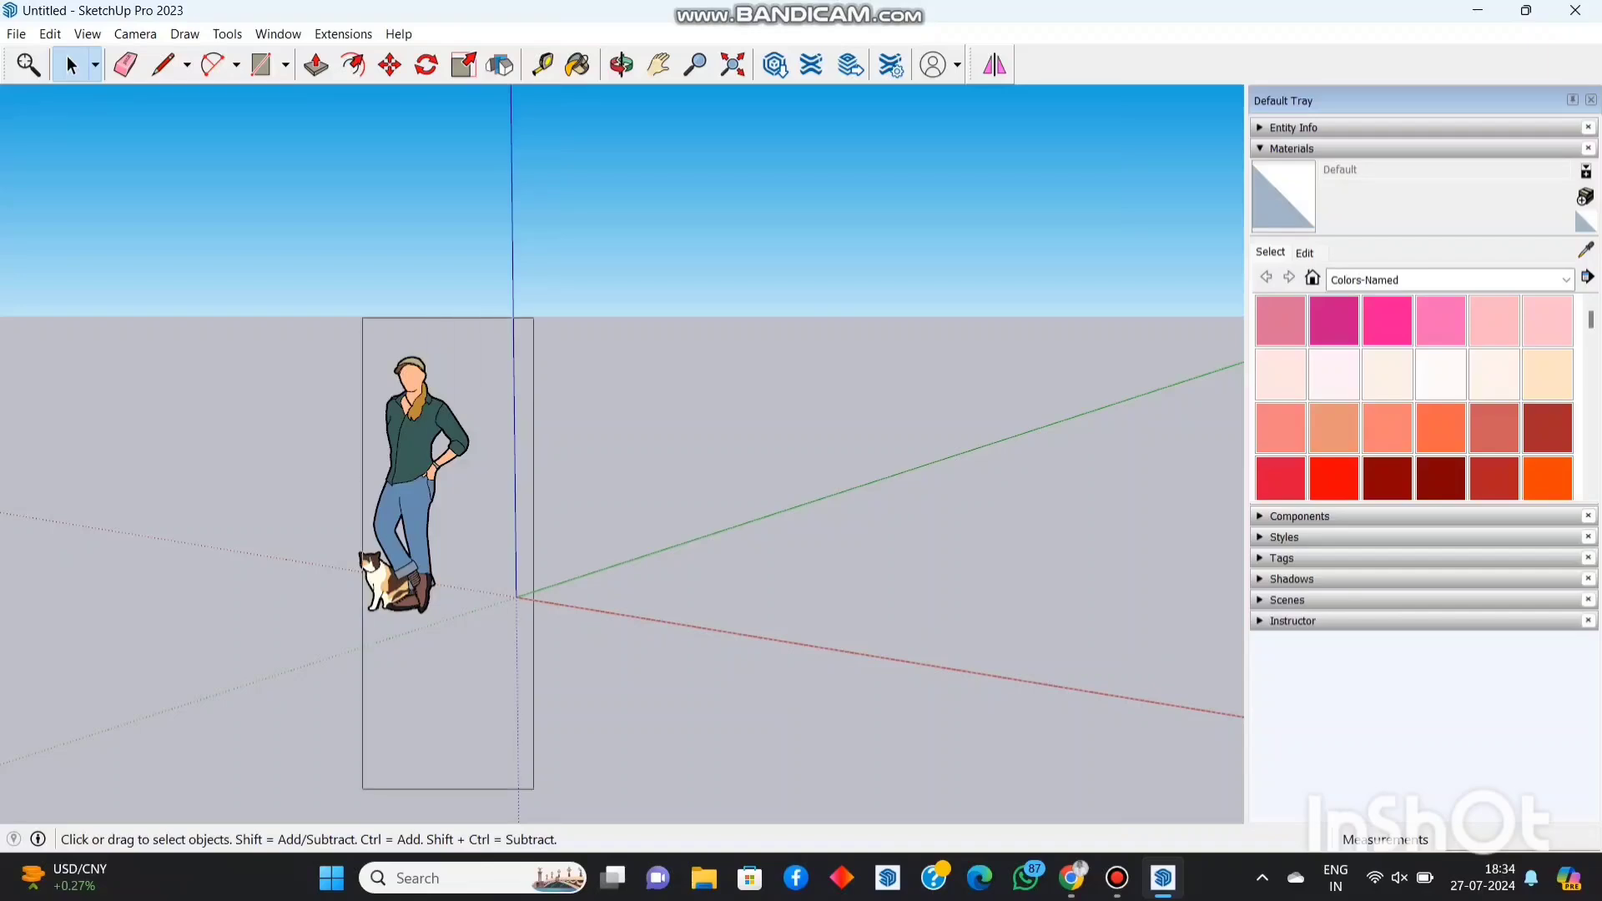
left_click(412, 455)
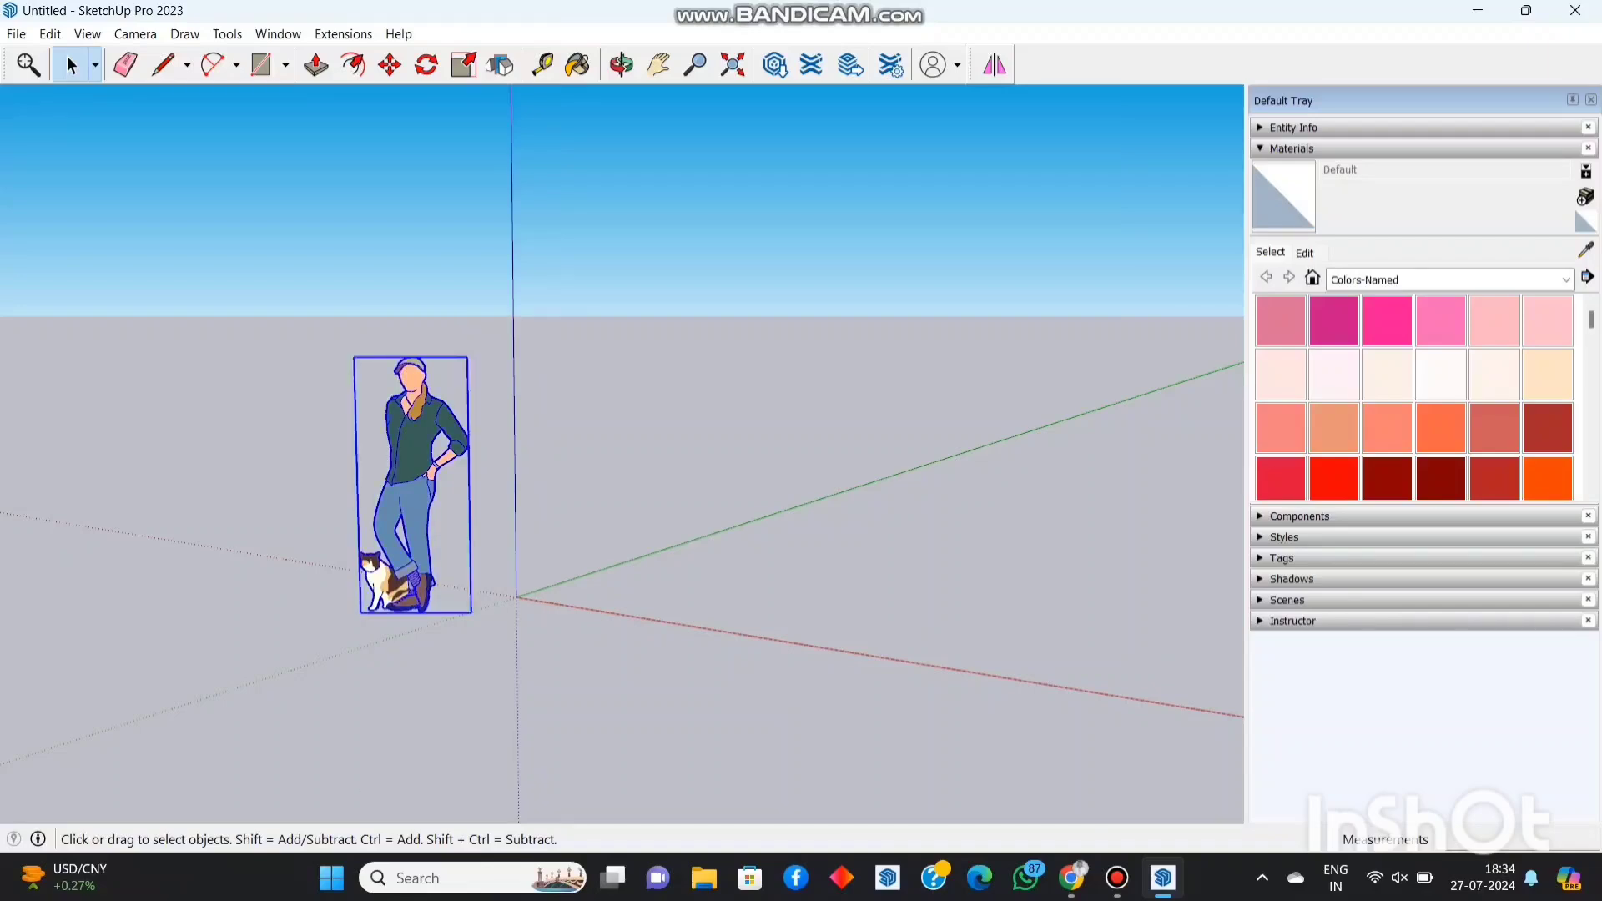
left_click(594, 467)
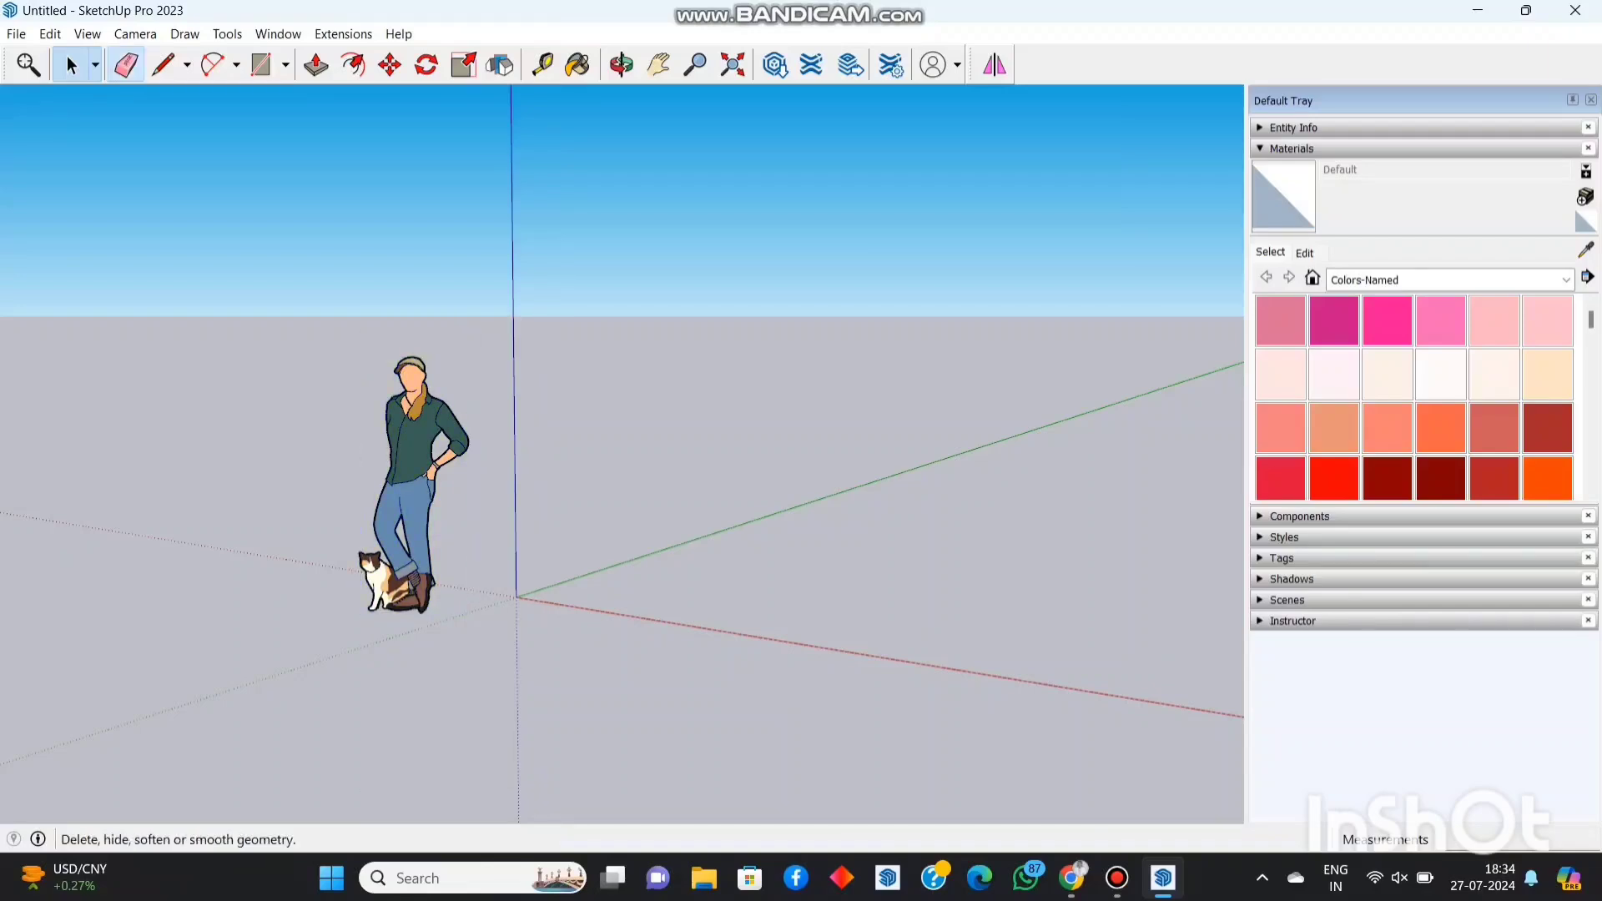
left_click(125, 64)
left_click(409, 484)
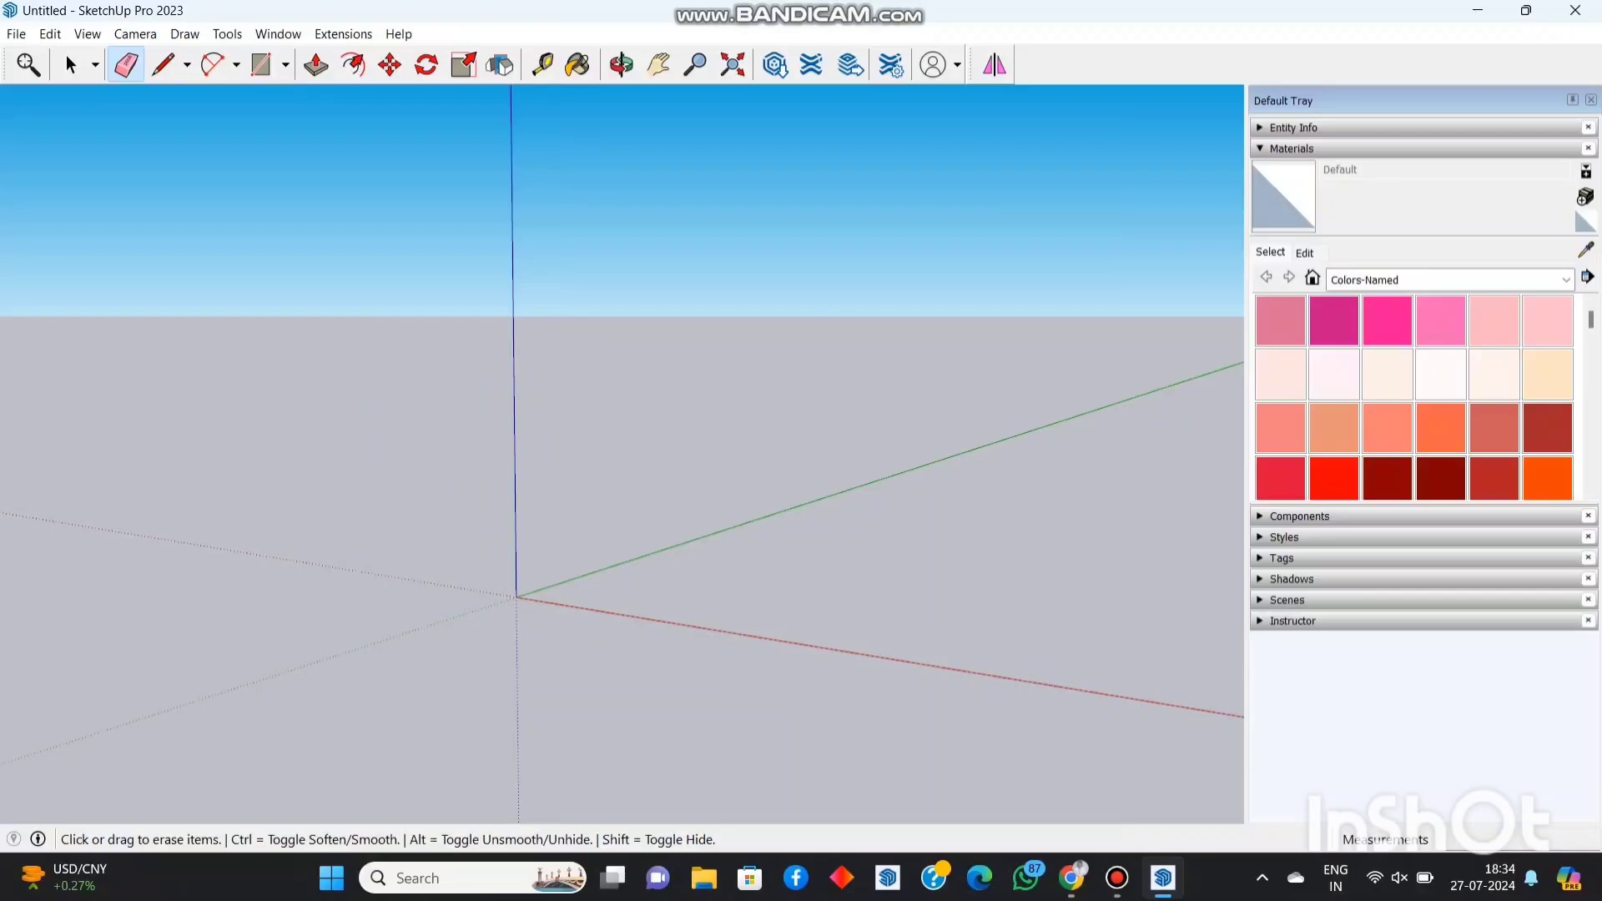
Draw a chain of four connected freehand line segments behind the origin, with the last one crossing the second
left_click(164, 64)
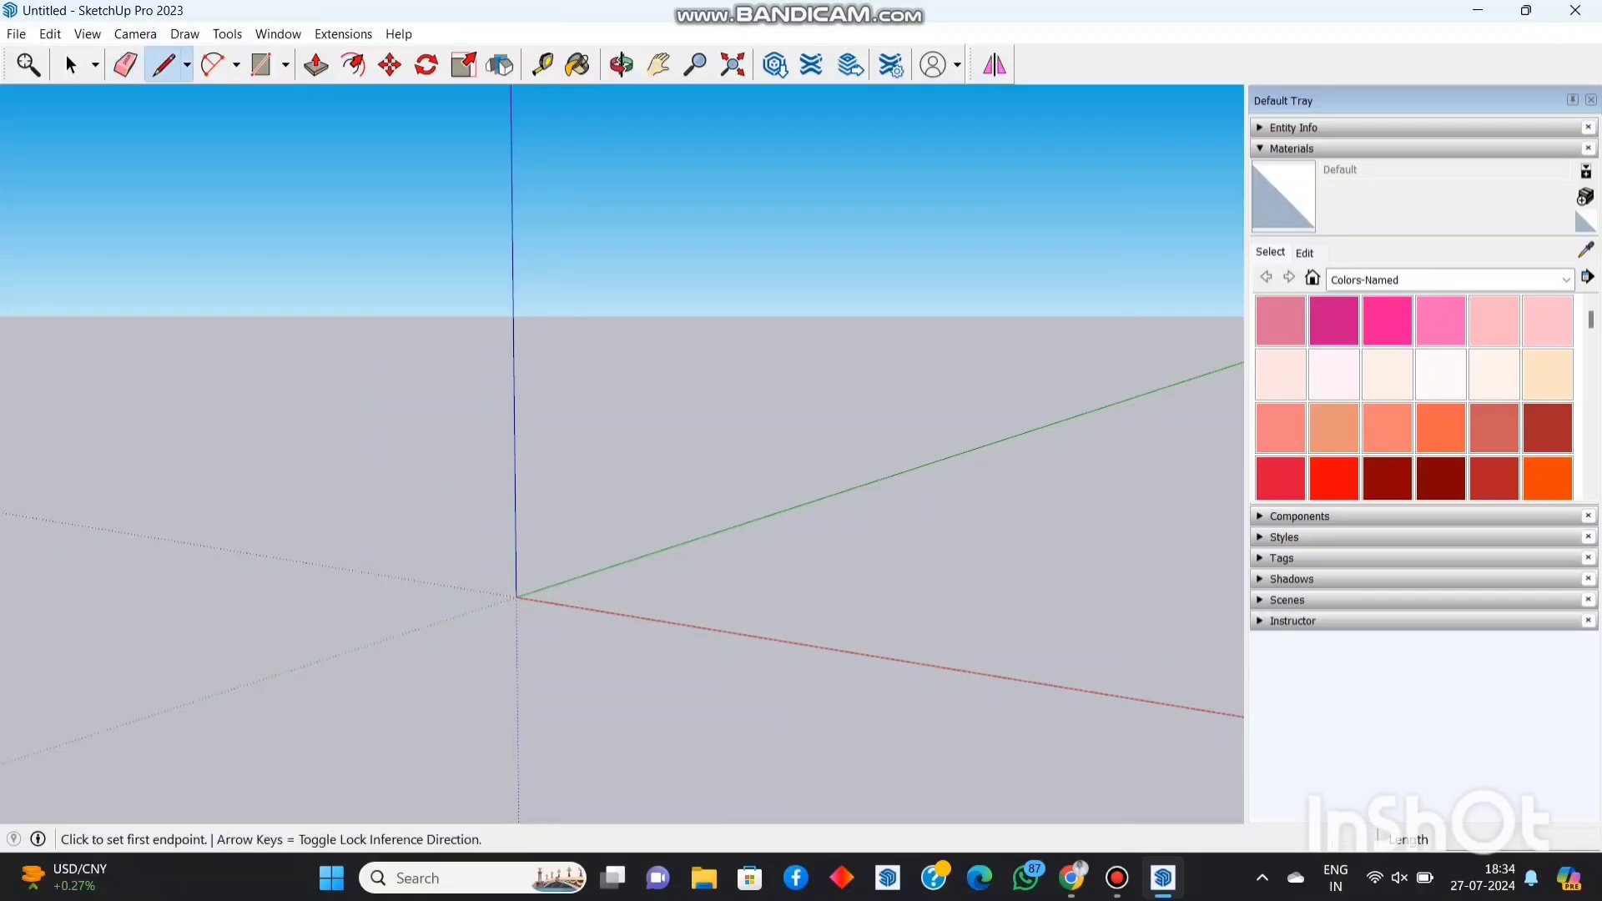
left_click(315, 421)
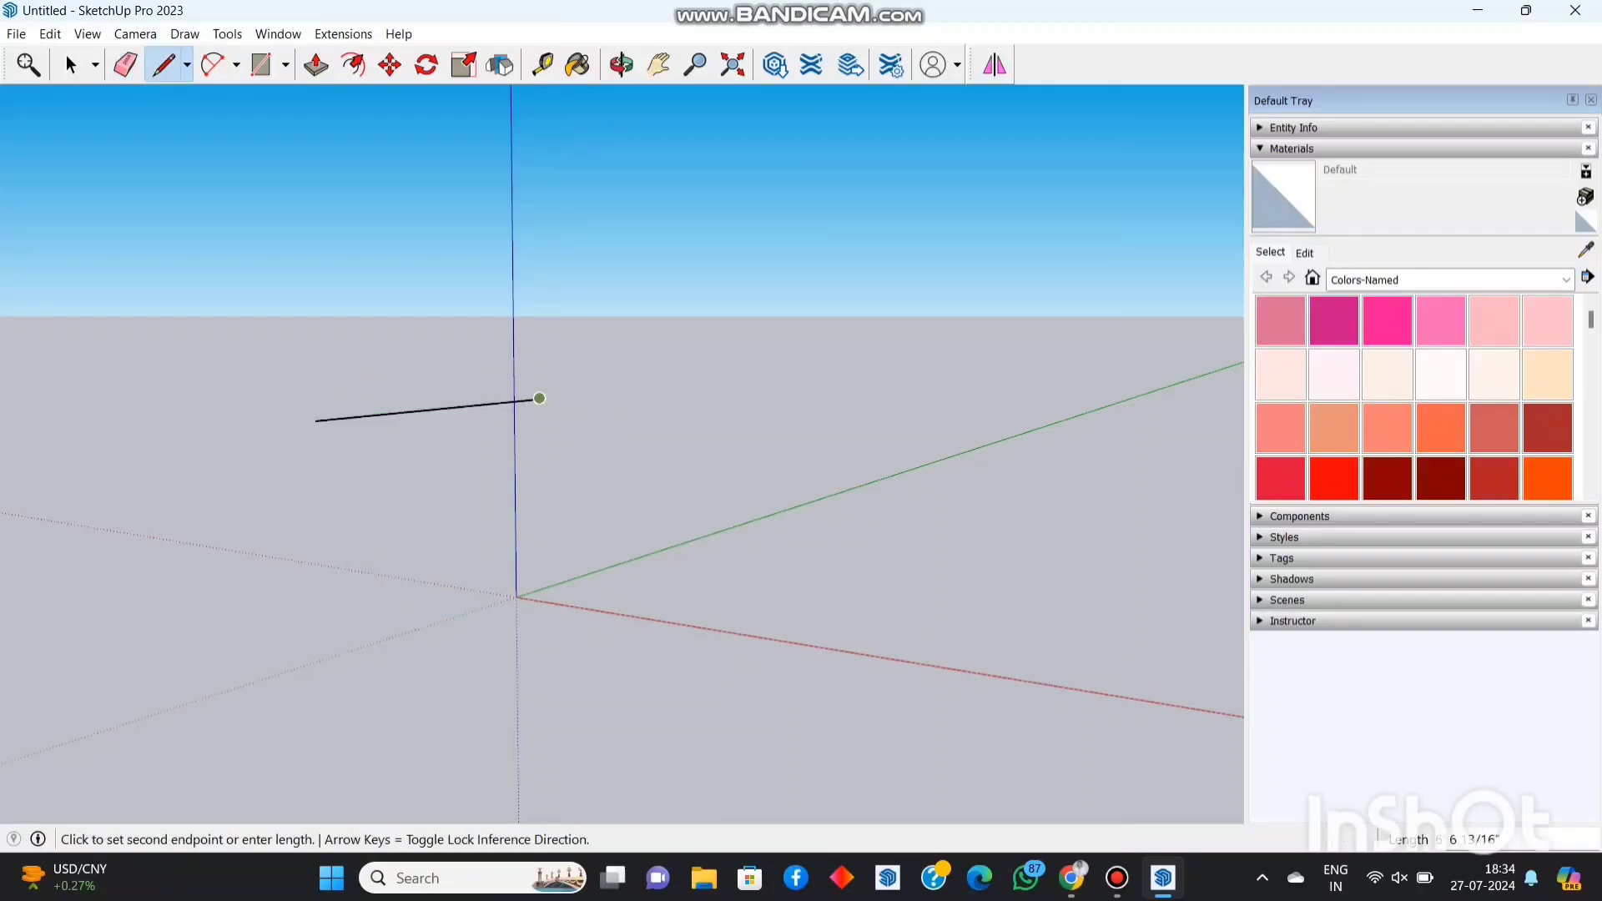
left_click(540, 398)
left_click(593, 499)
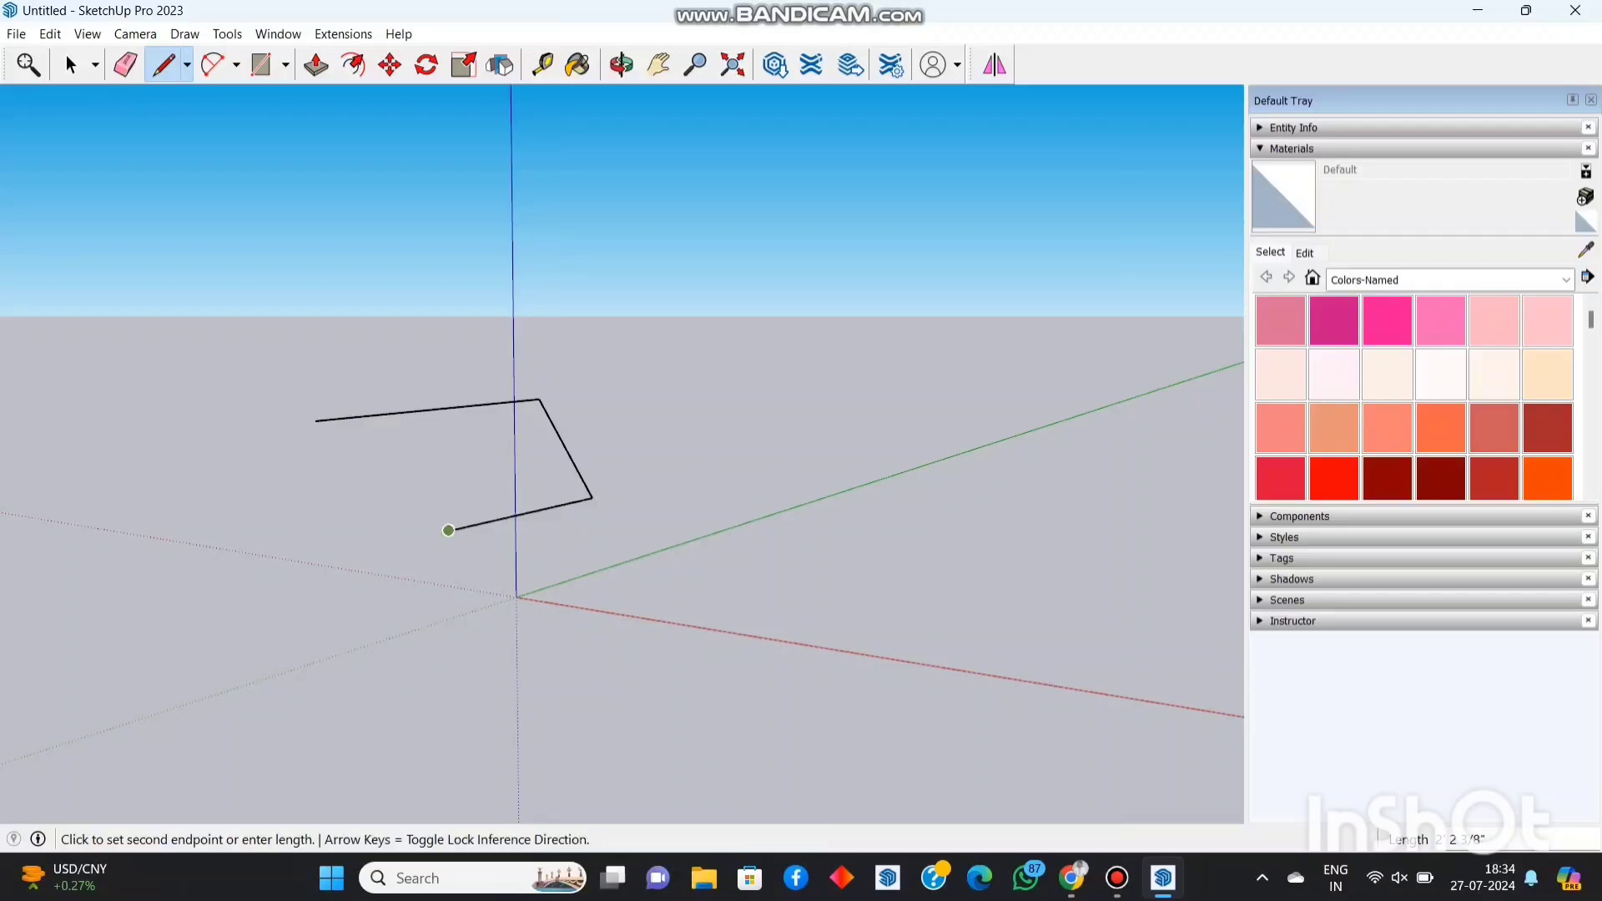
left_click(449, 530)
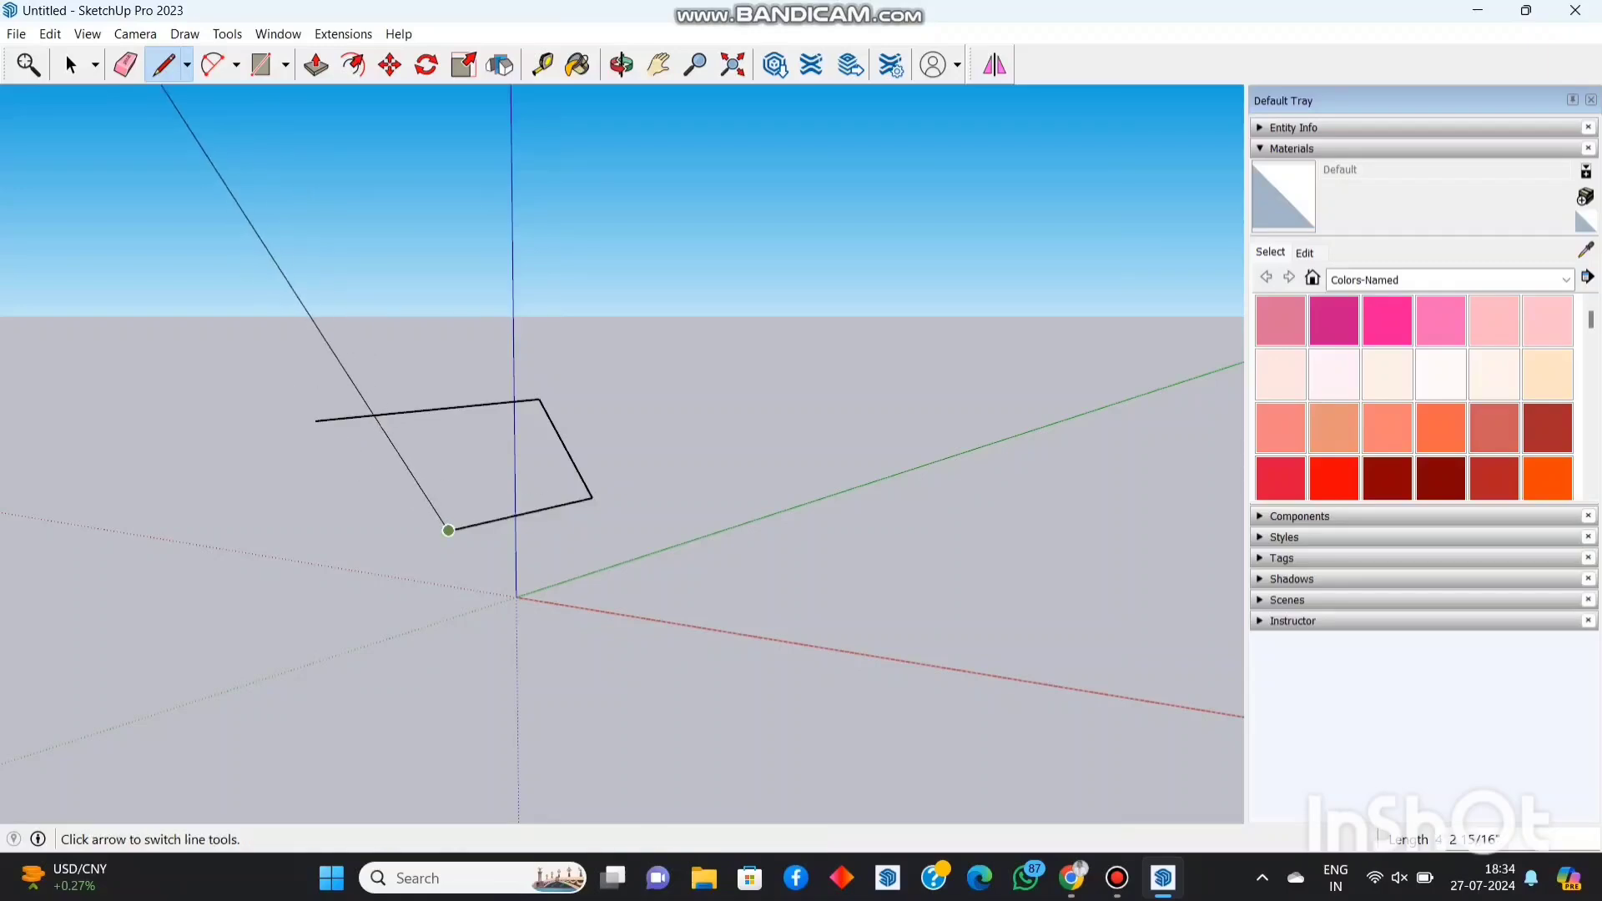
left_click(593, 405)
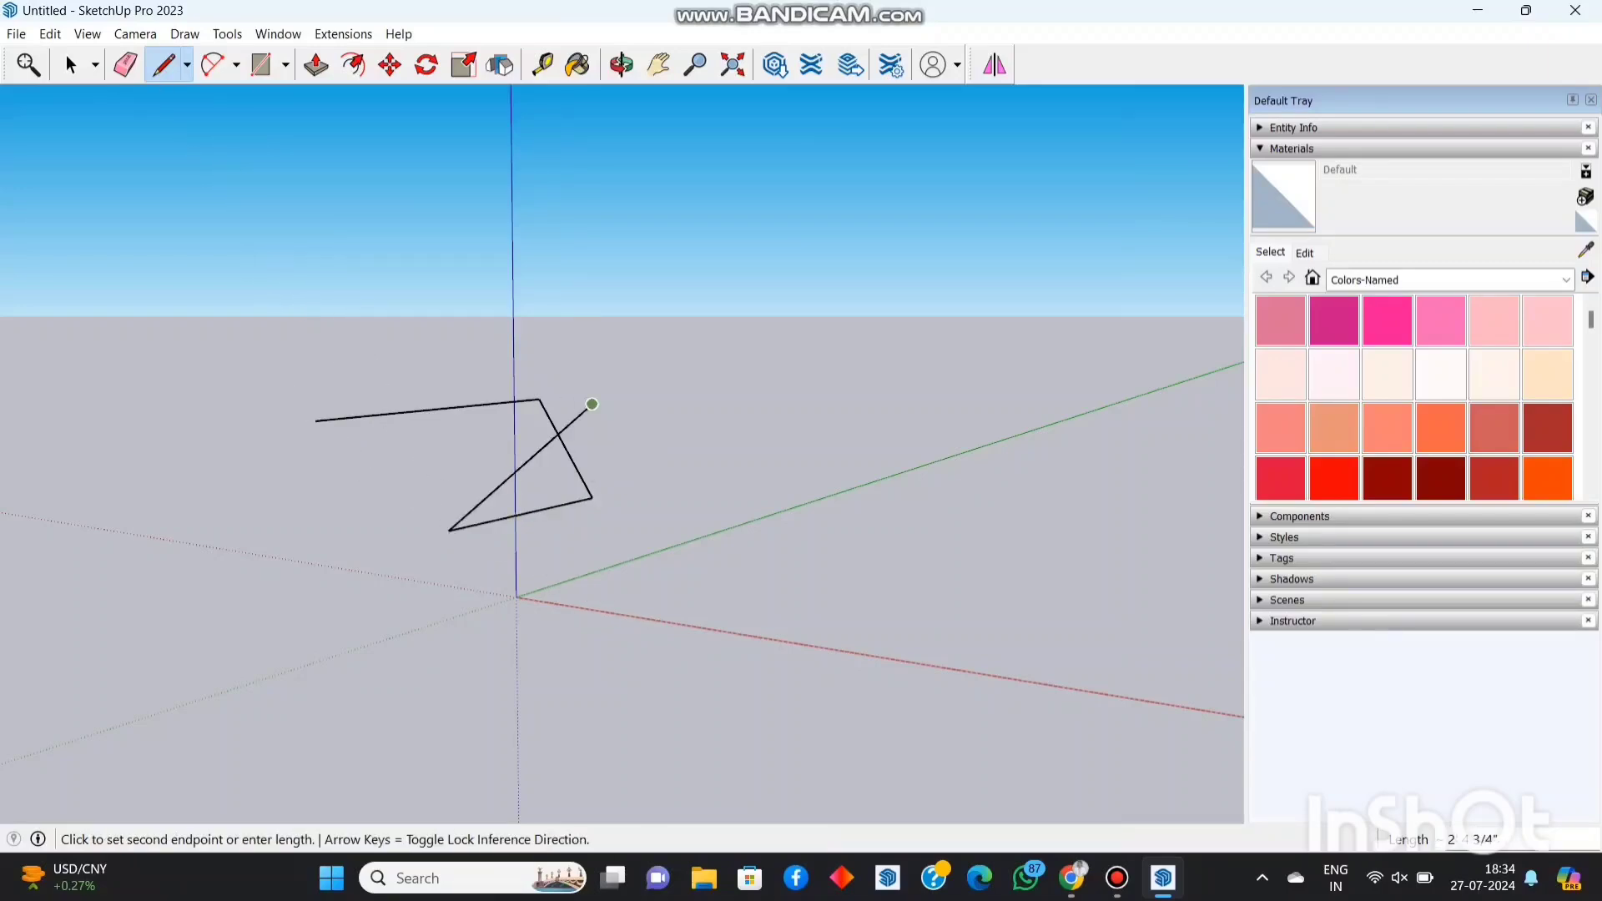
Undo all of the line segments drawn behind the origin
key("ctrl+z")
key("ctrl+z")
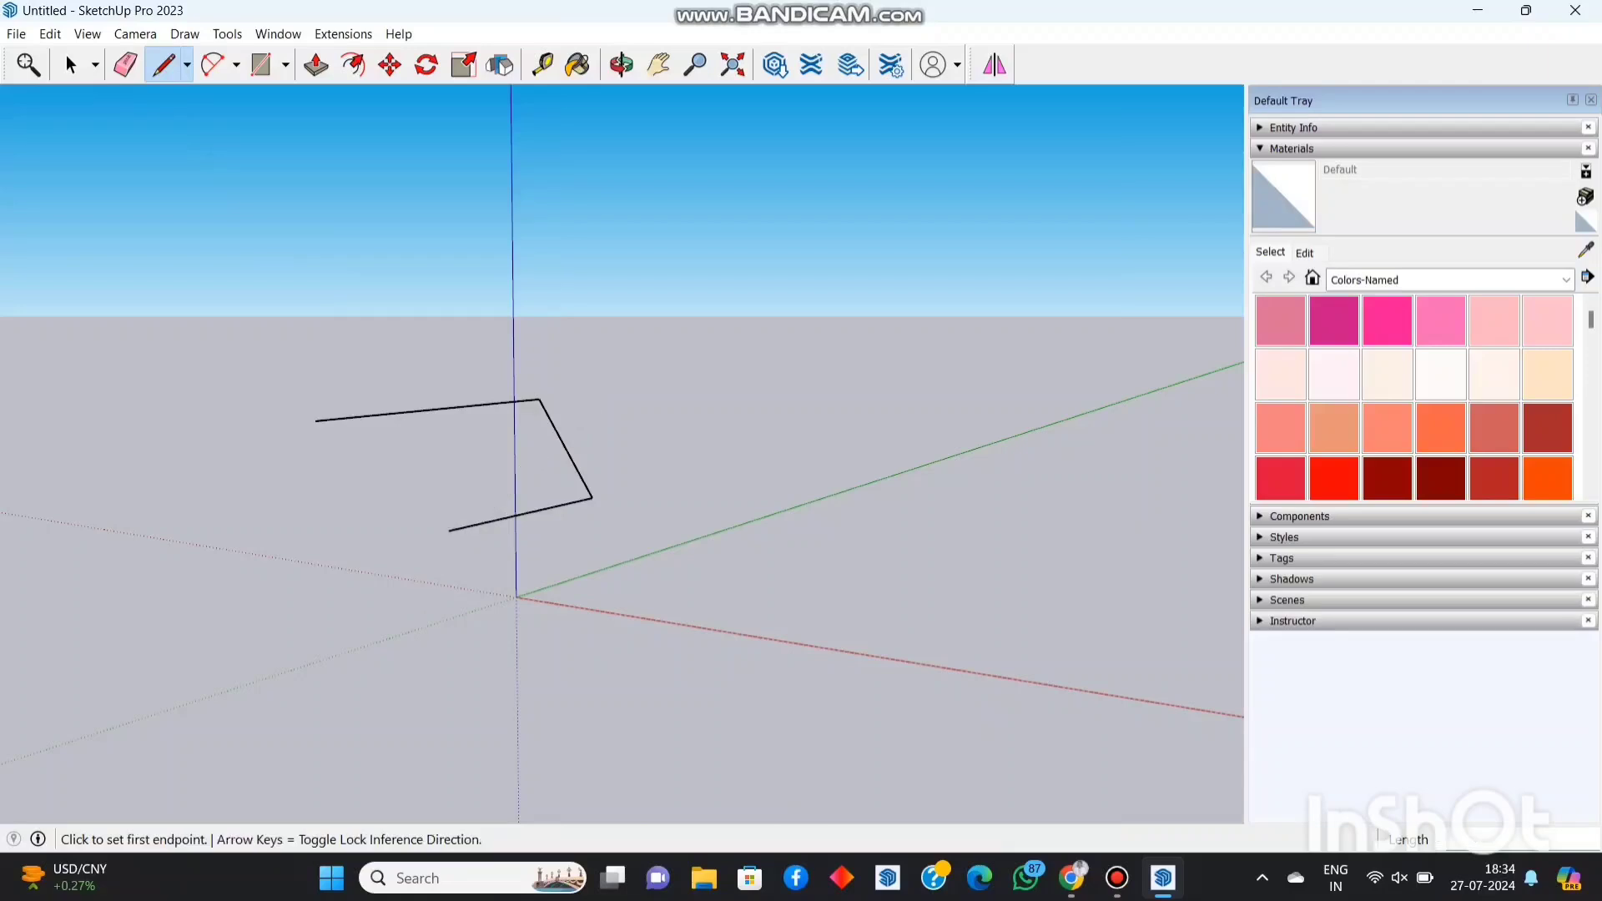
key("ctrl+z")
key("ctrl+z")
key("a")
left_click(276, 454)
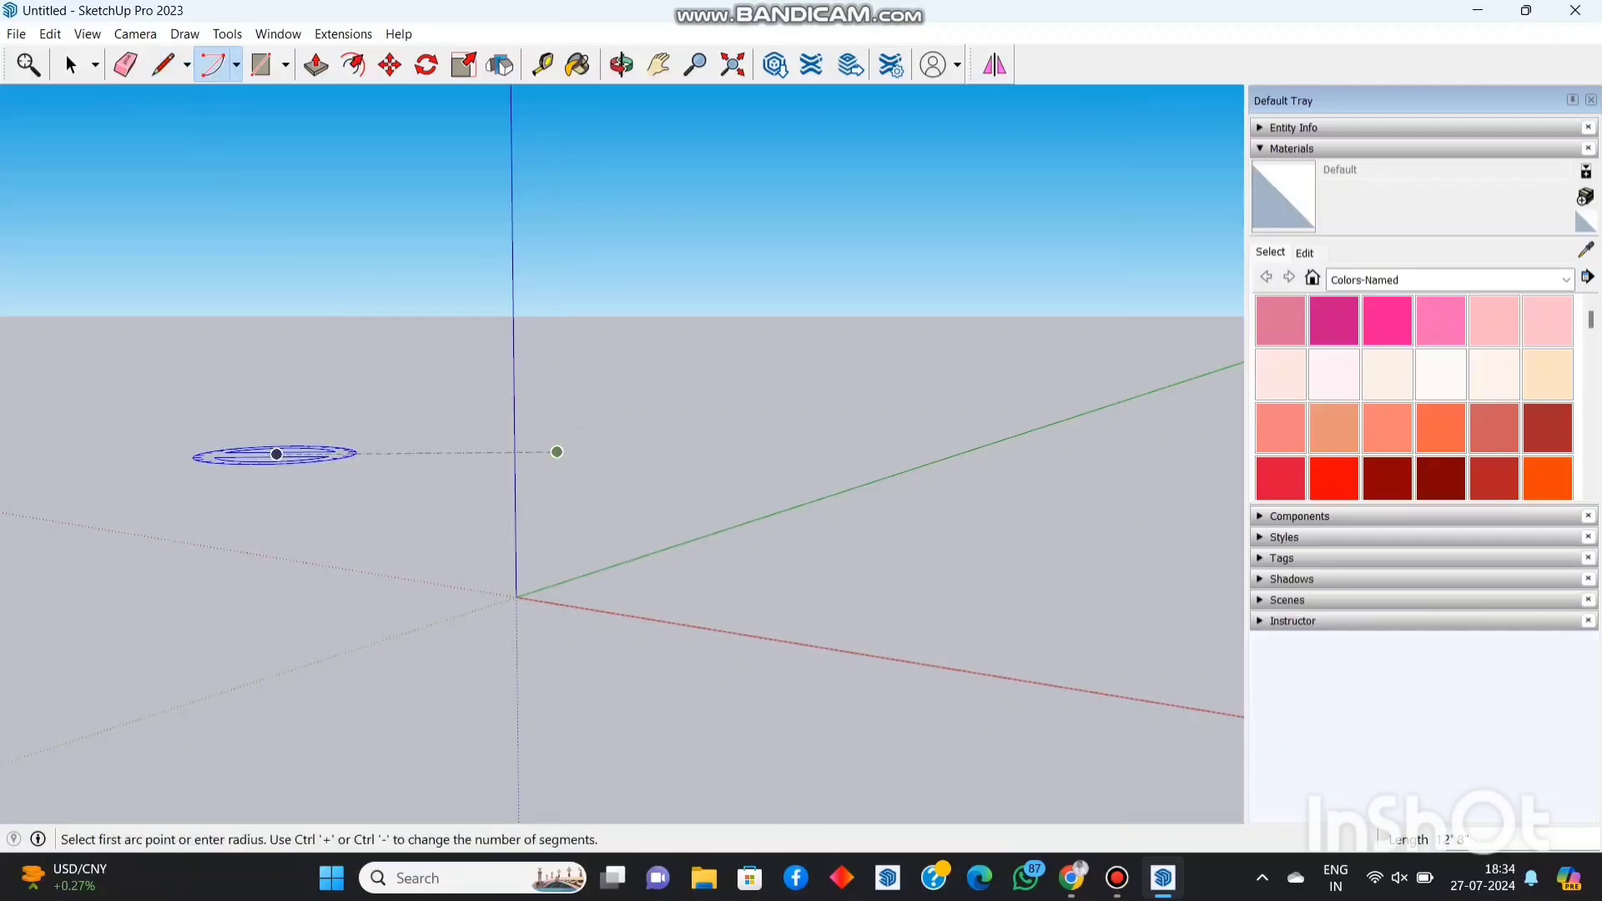
left_click(471, 432)
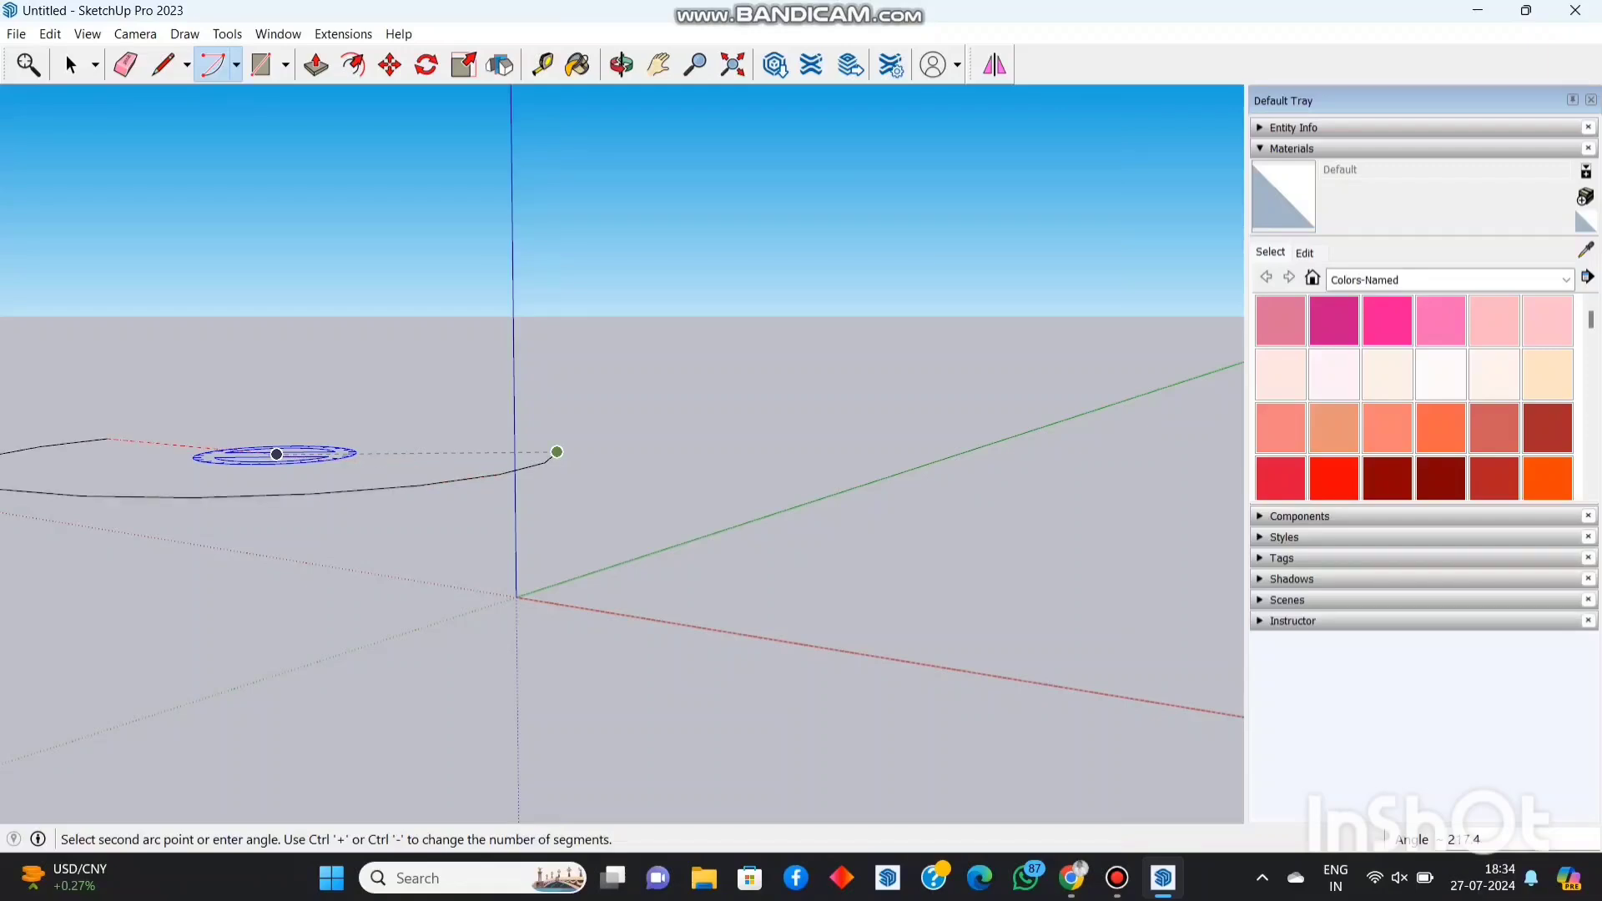
key("Escape")
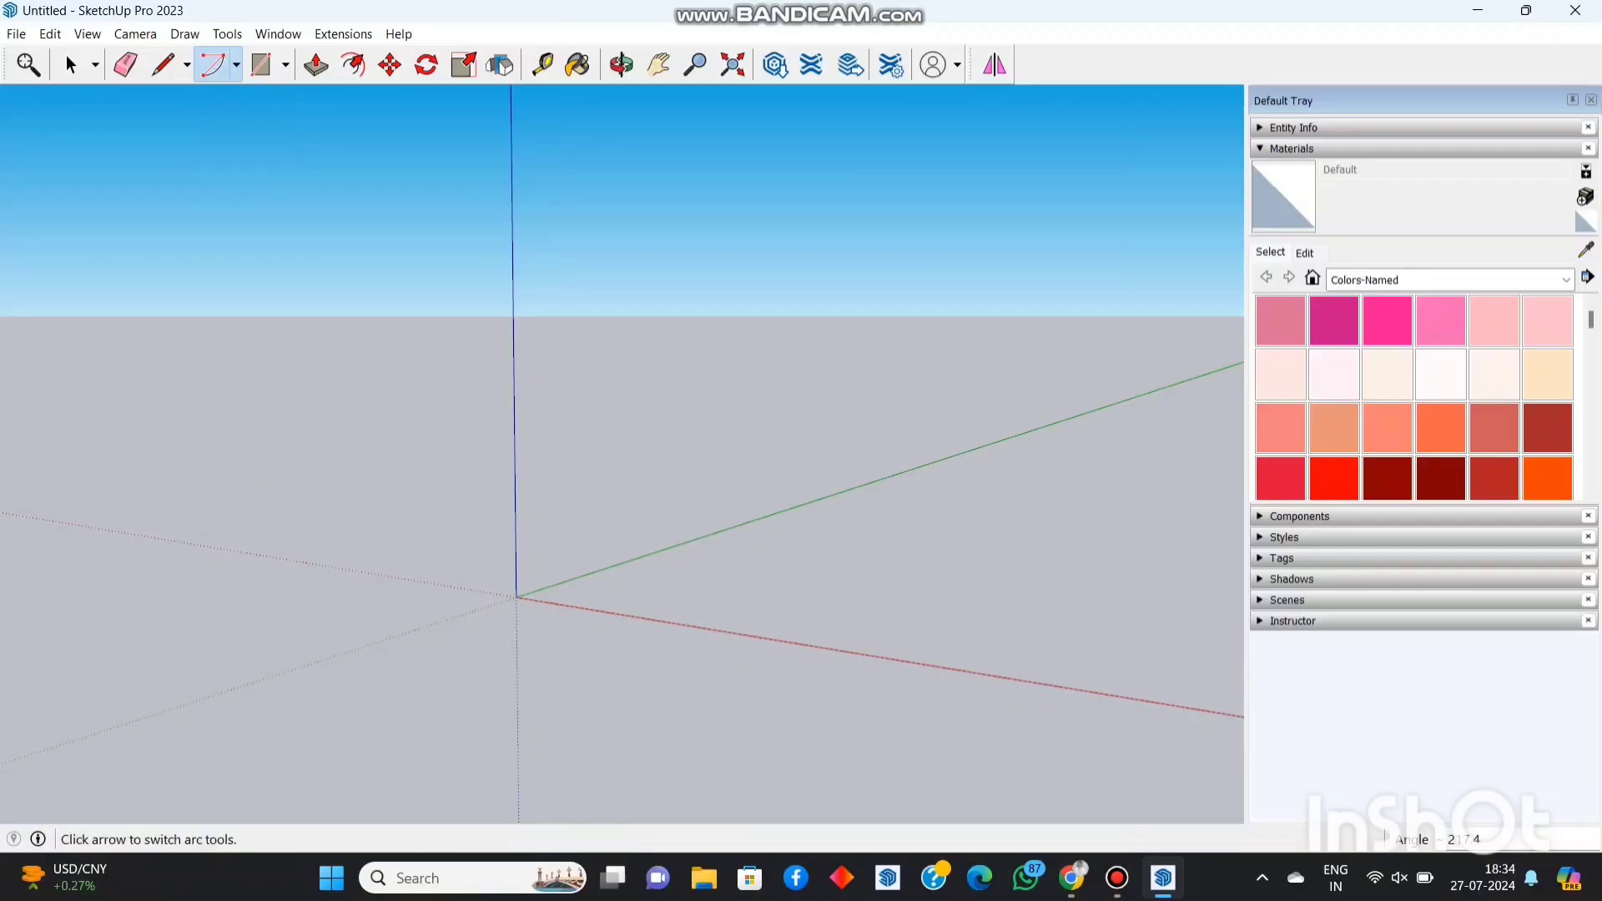
left_click(237, 66)
Draw a flat rectangle about 37'9" by 15'8" on the ground behind the origin
left_click(286, 65)
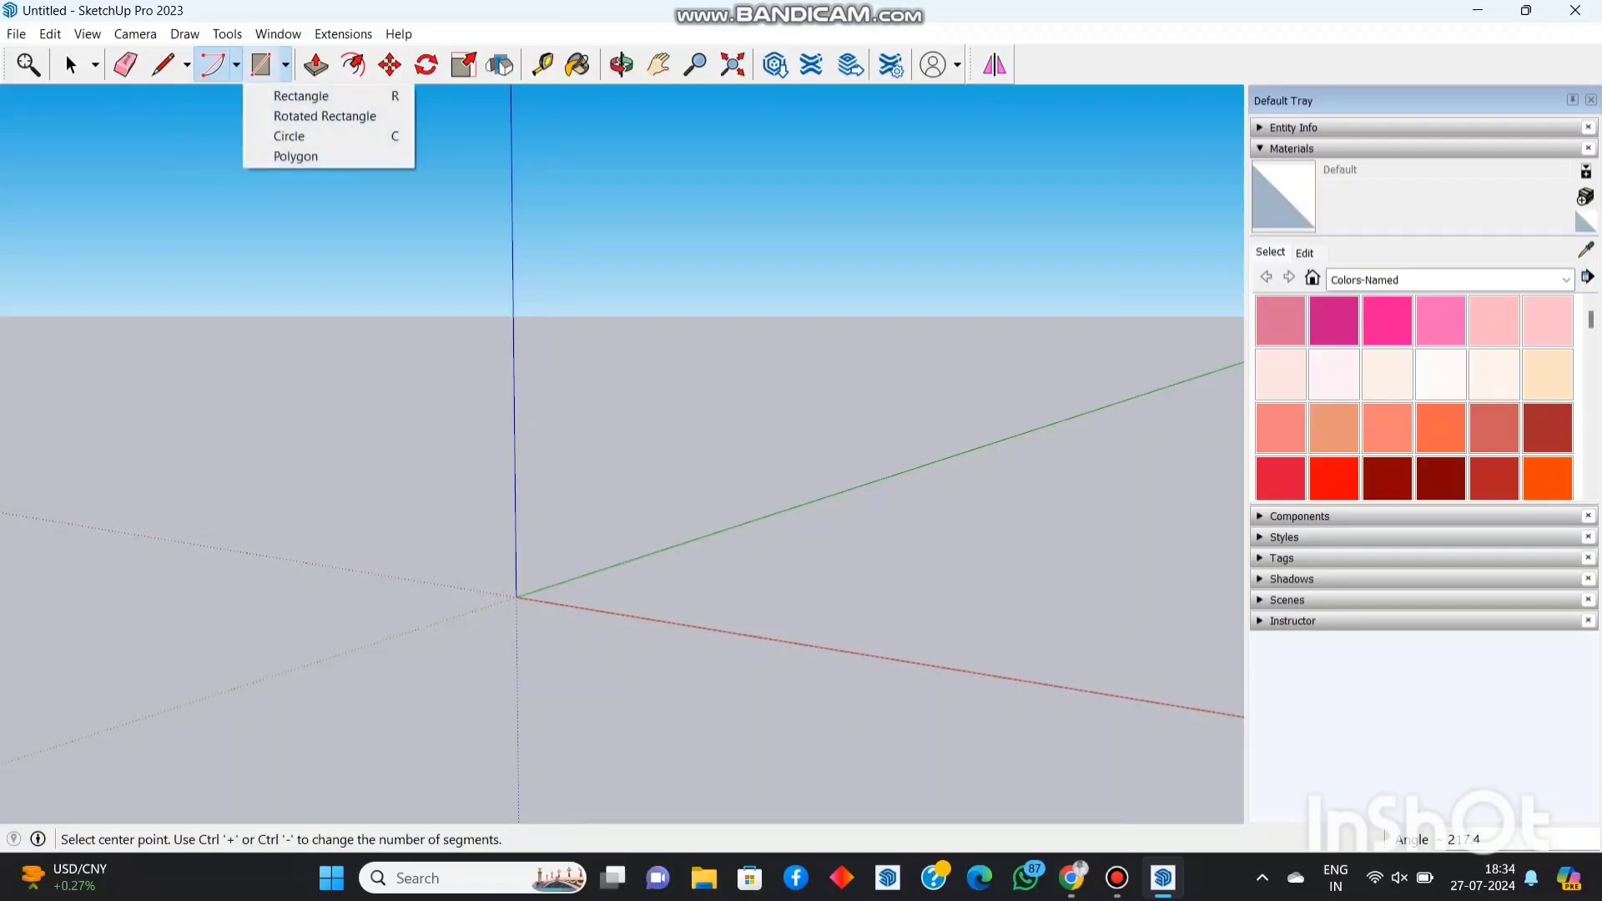
left_click(272, 96)
left_click(251, 446)
left_click(899, 638)
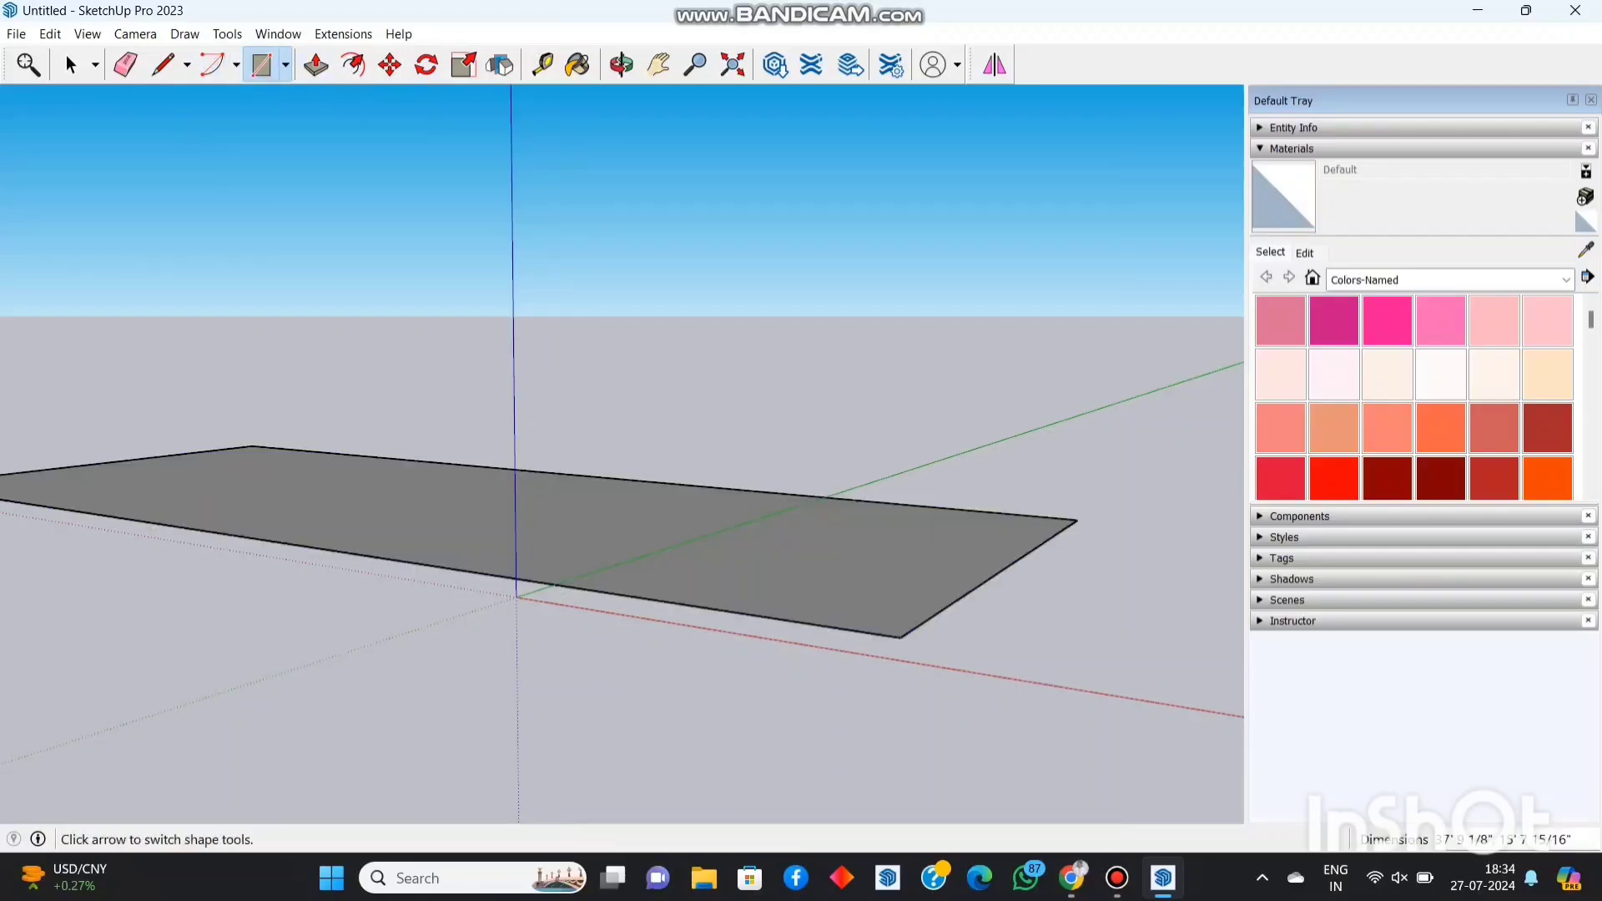
Draw a flat rotated rectangle with its first edge running from inside the ground rectangle to its front edge
left_click(285, 65)
left_click(325, 116)
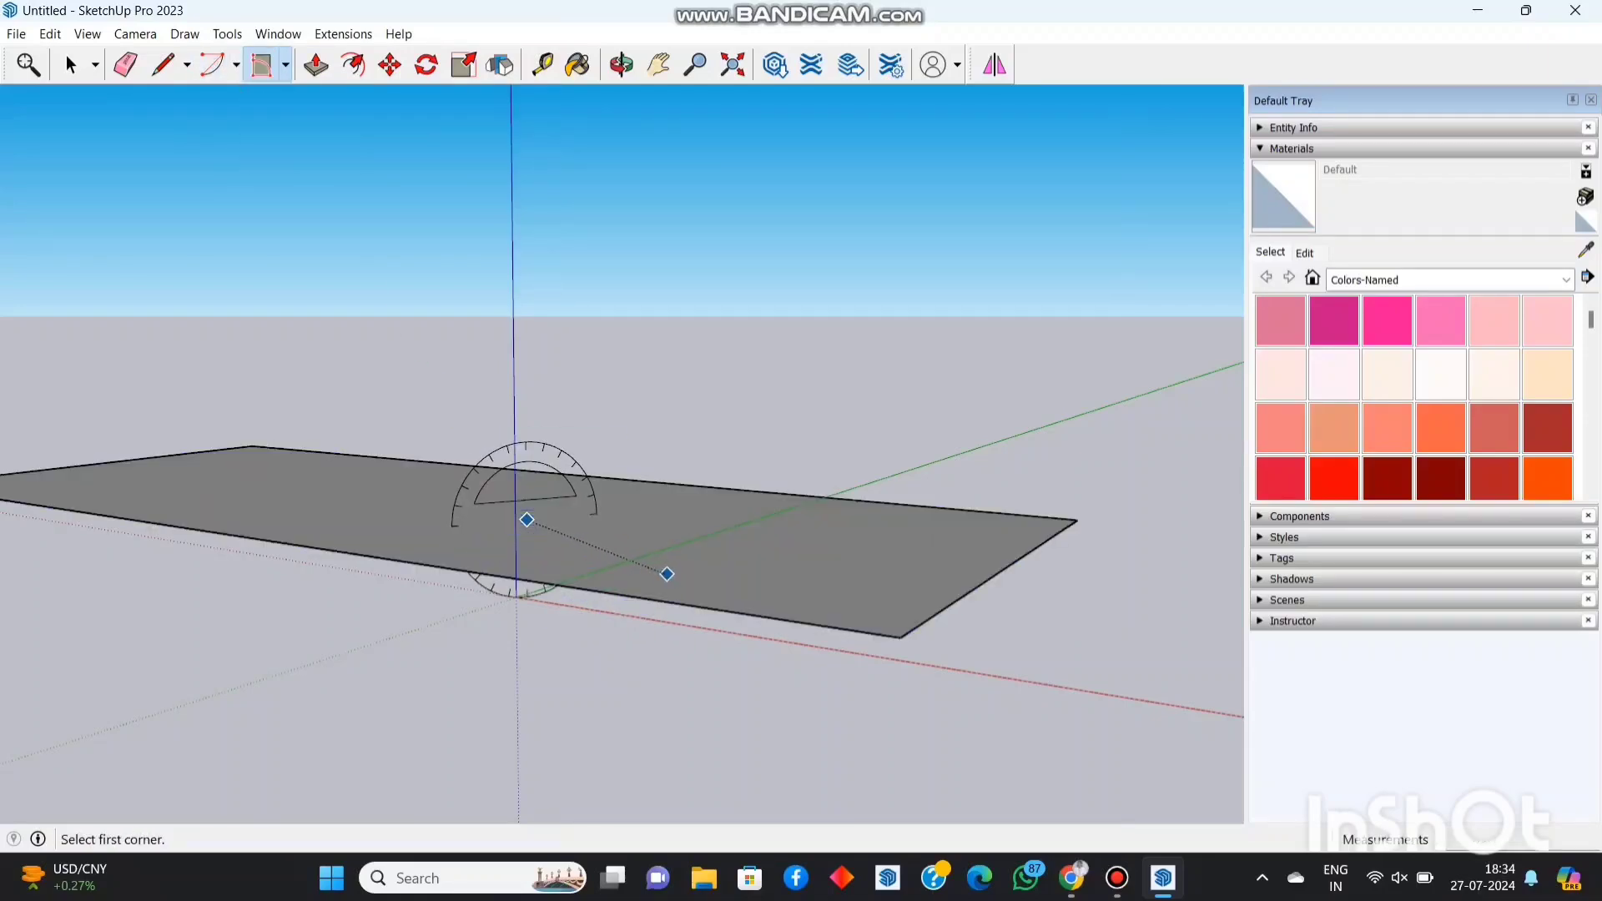
left_click(527, 520)
left_click(433, 567)
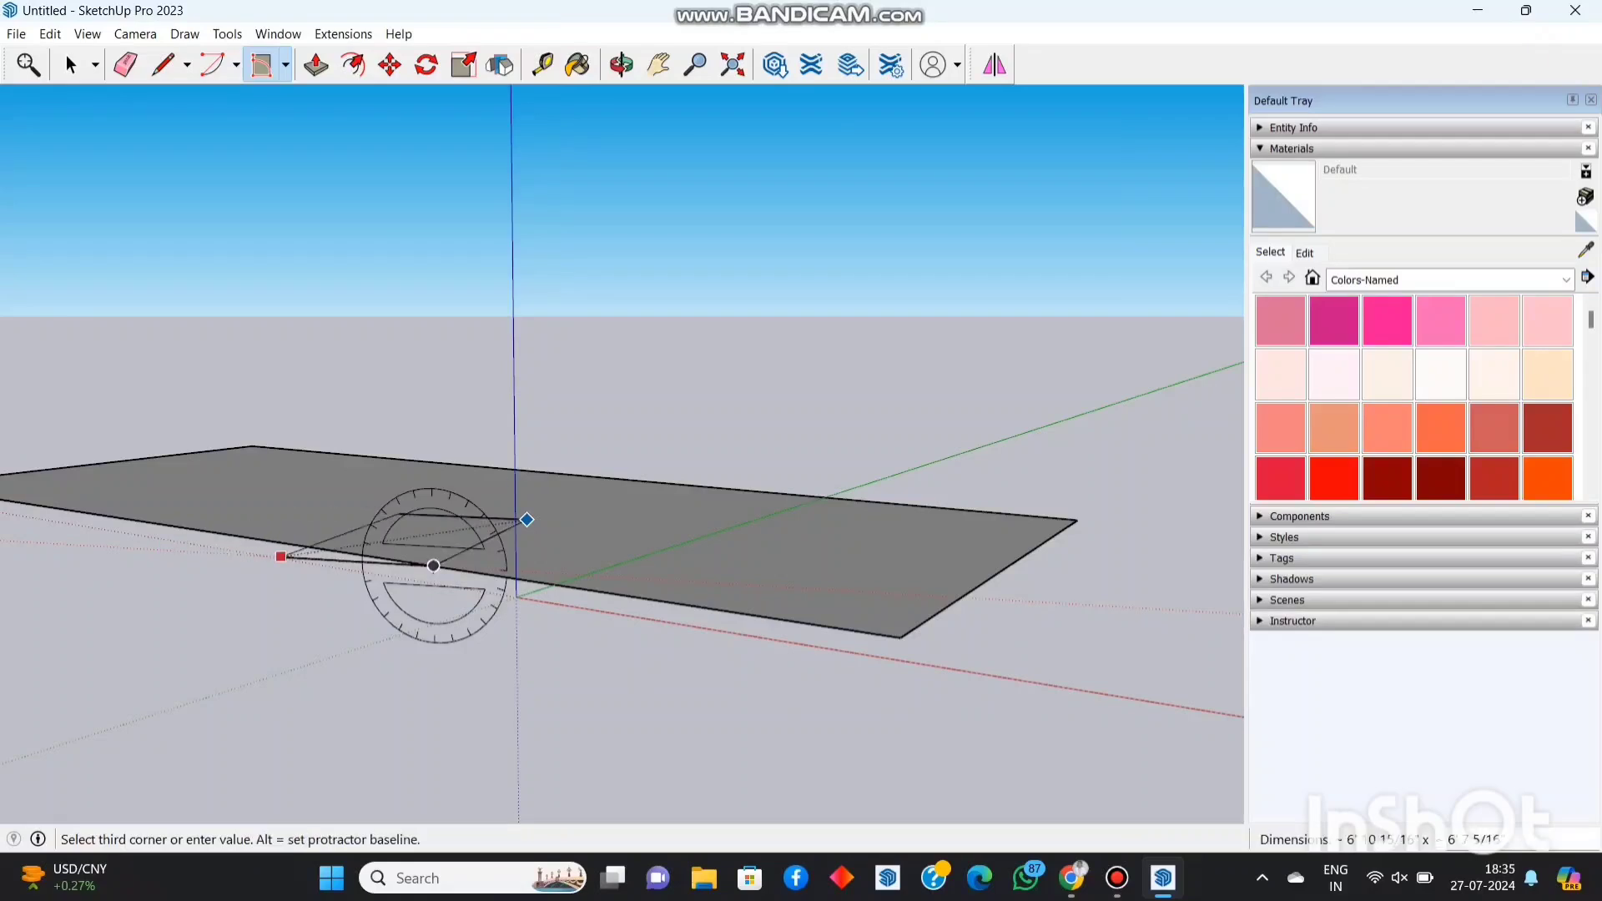
key("Escape")
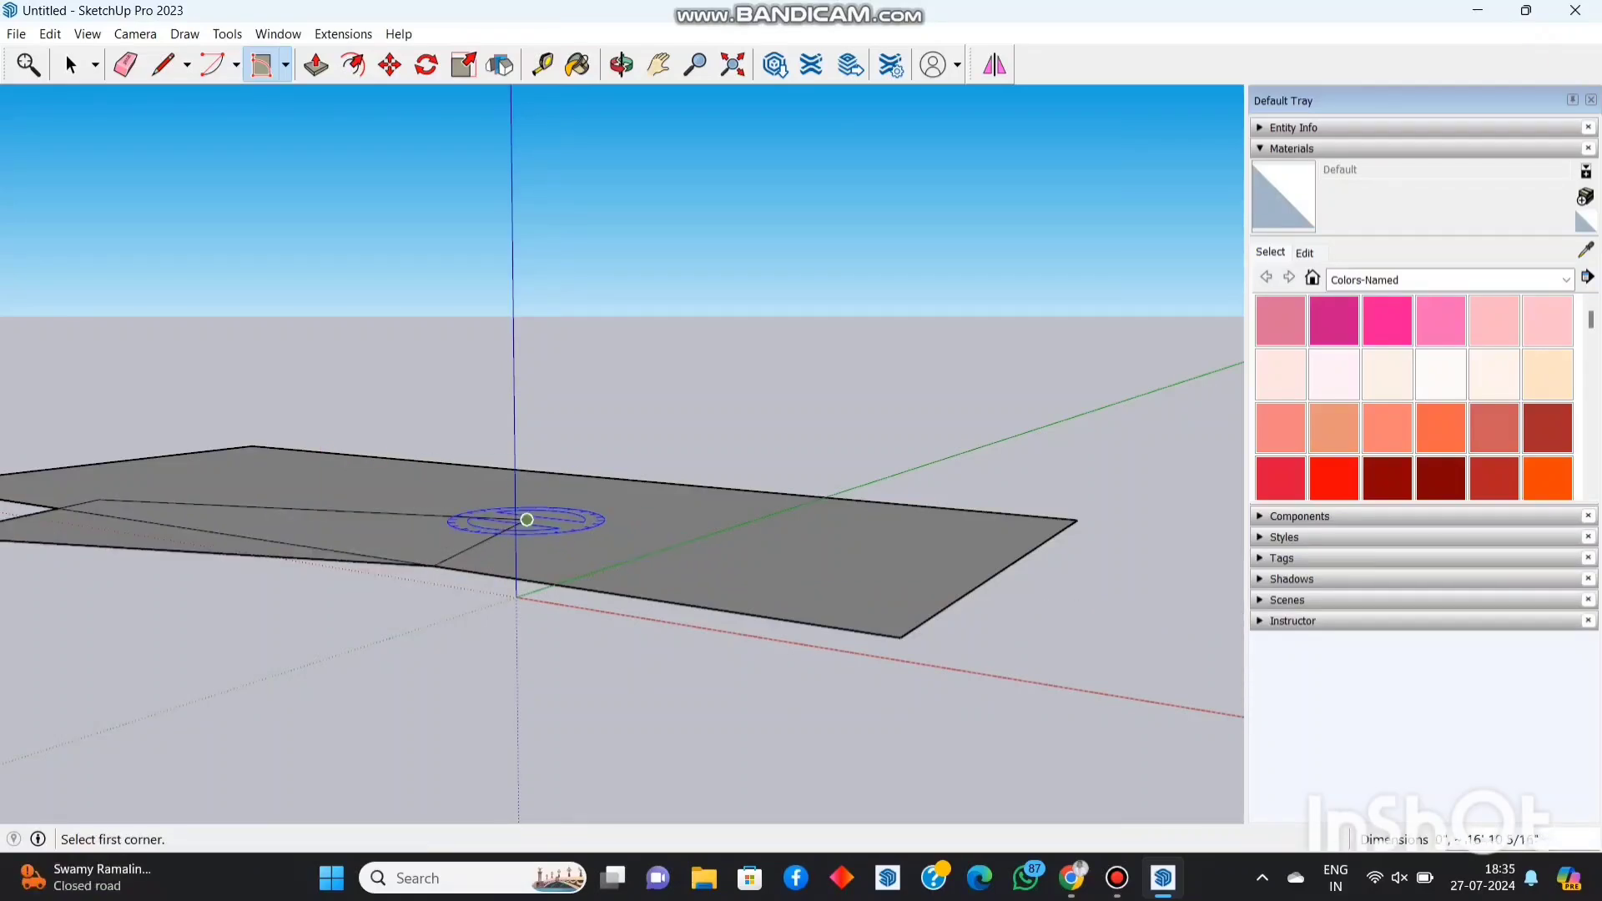
Draw an upright rotated rectangle from the flat one's corner to the ground rectangle's back edge, and undo all the rectangles
left_click(527, 519)
left_click(610, 479)
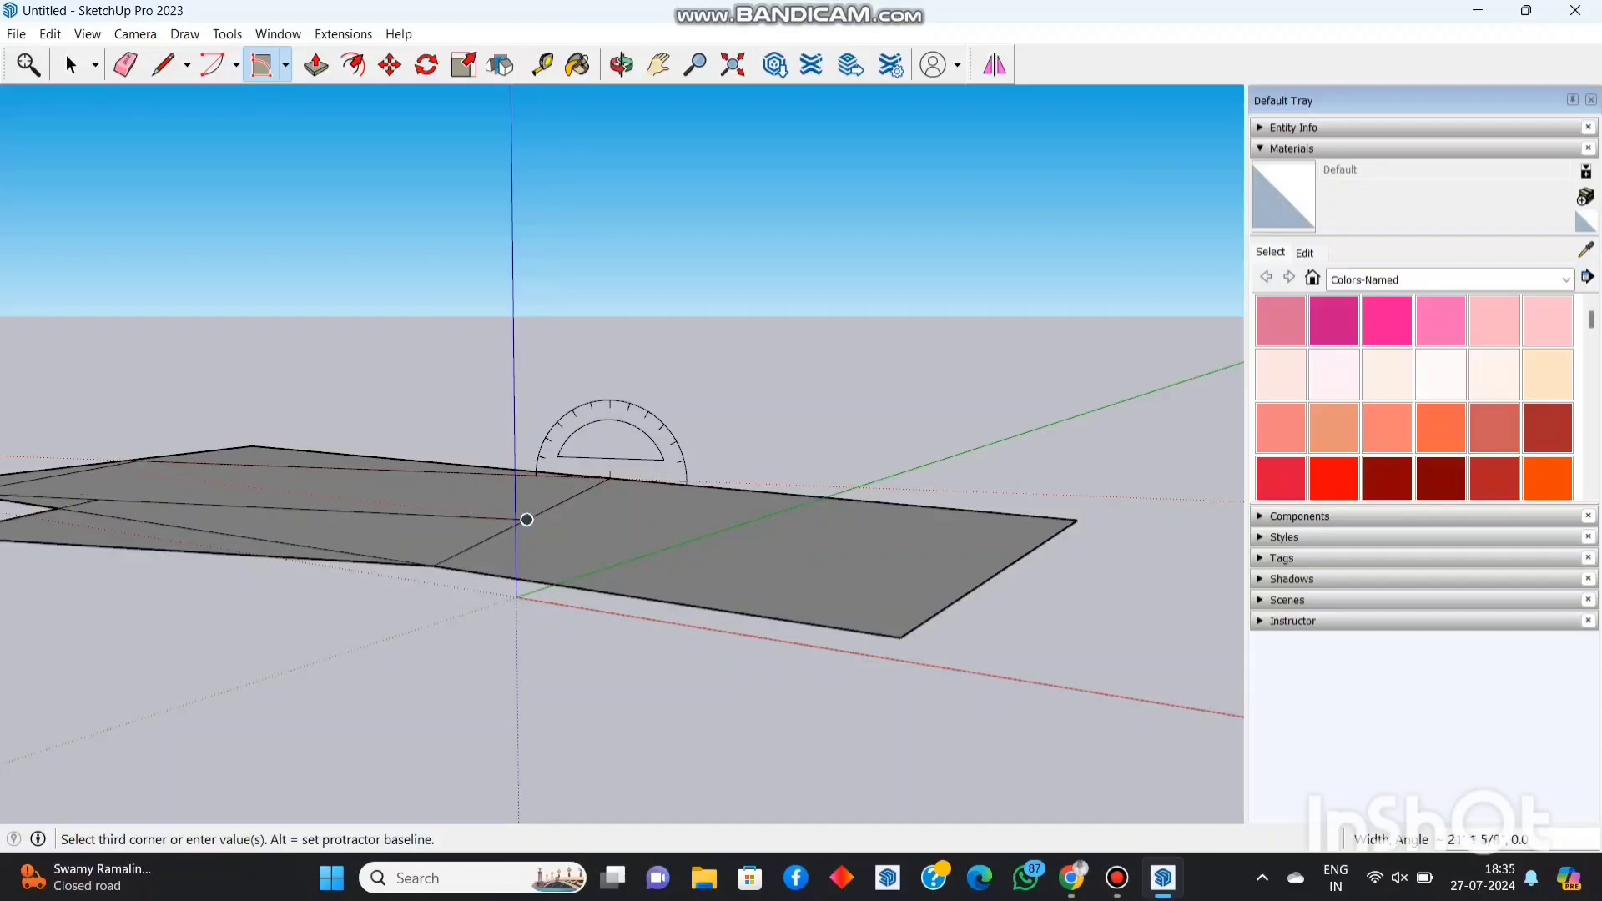
left_click(543, 242)
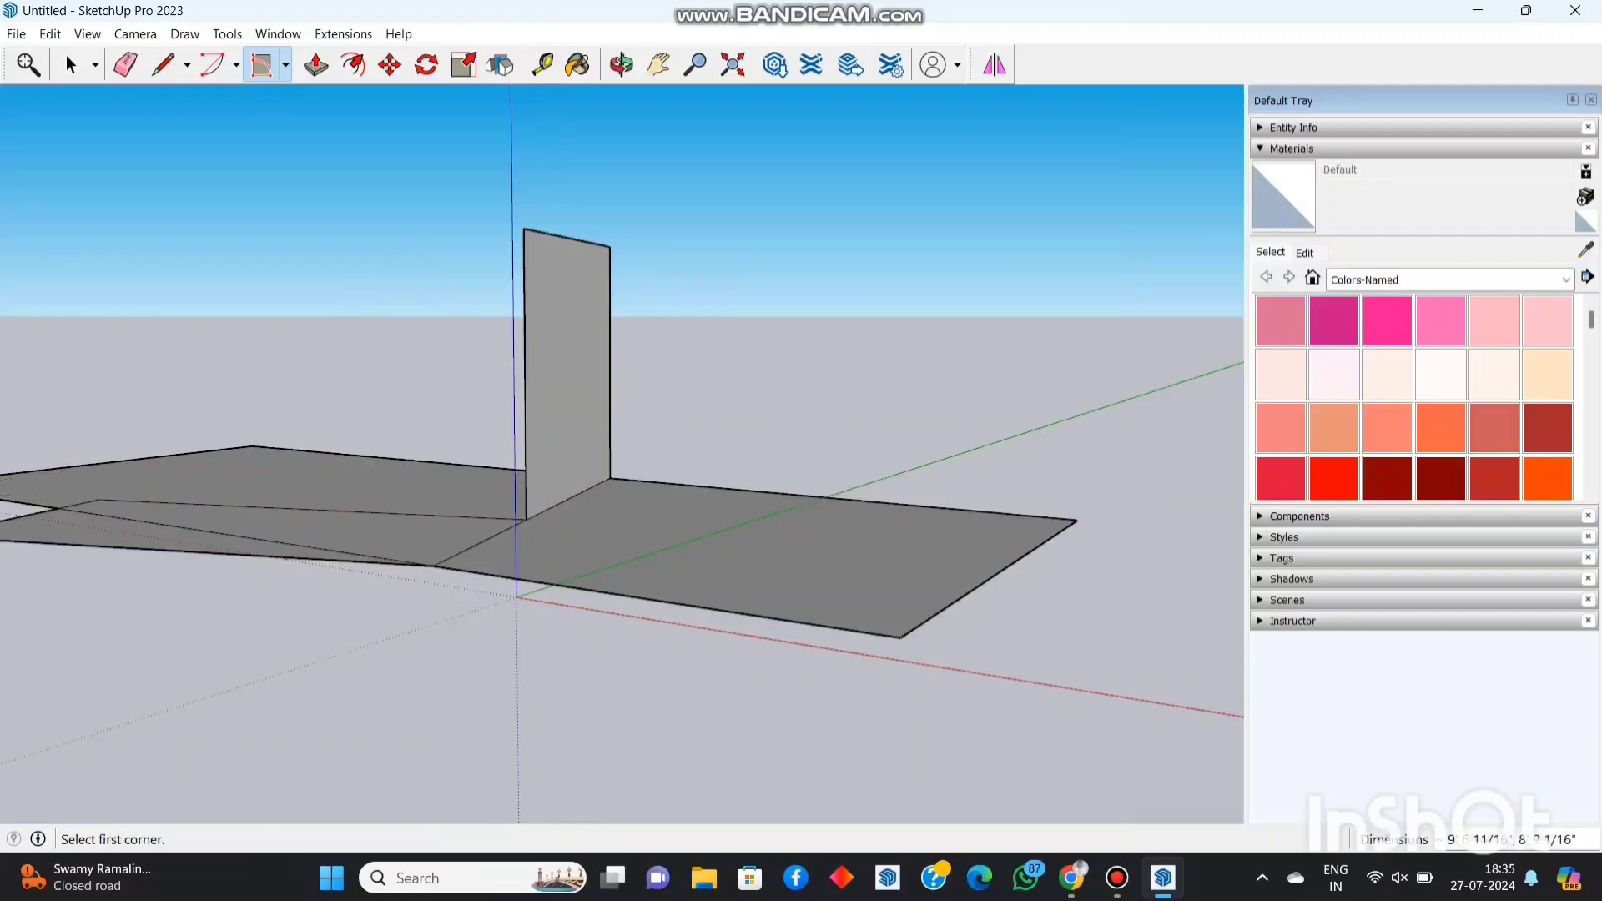
key("ctrl+z")
key("ctrl+z")
Draw a six-sided polygon behind the origin and undo it
left_click(286, 65)
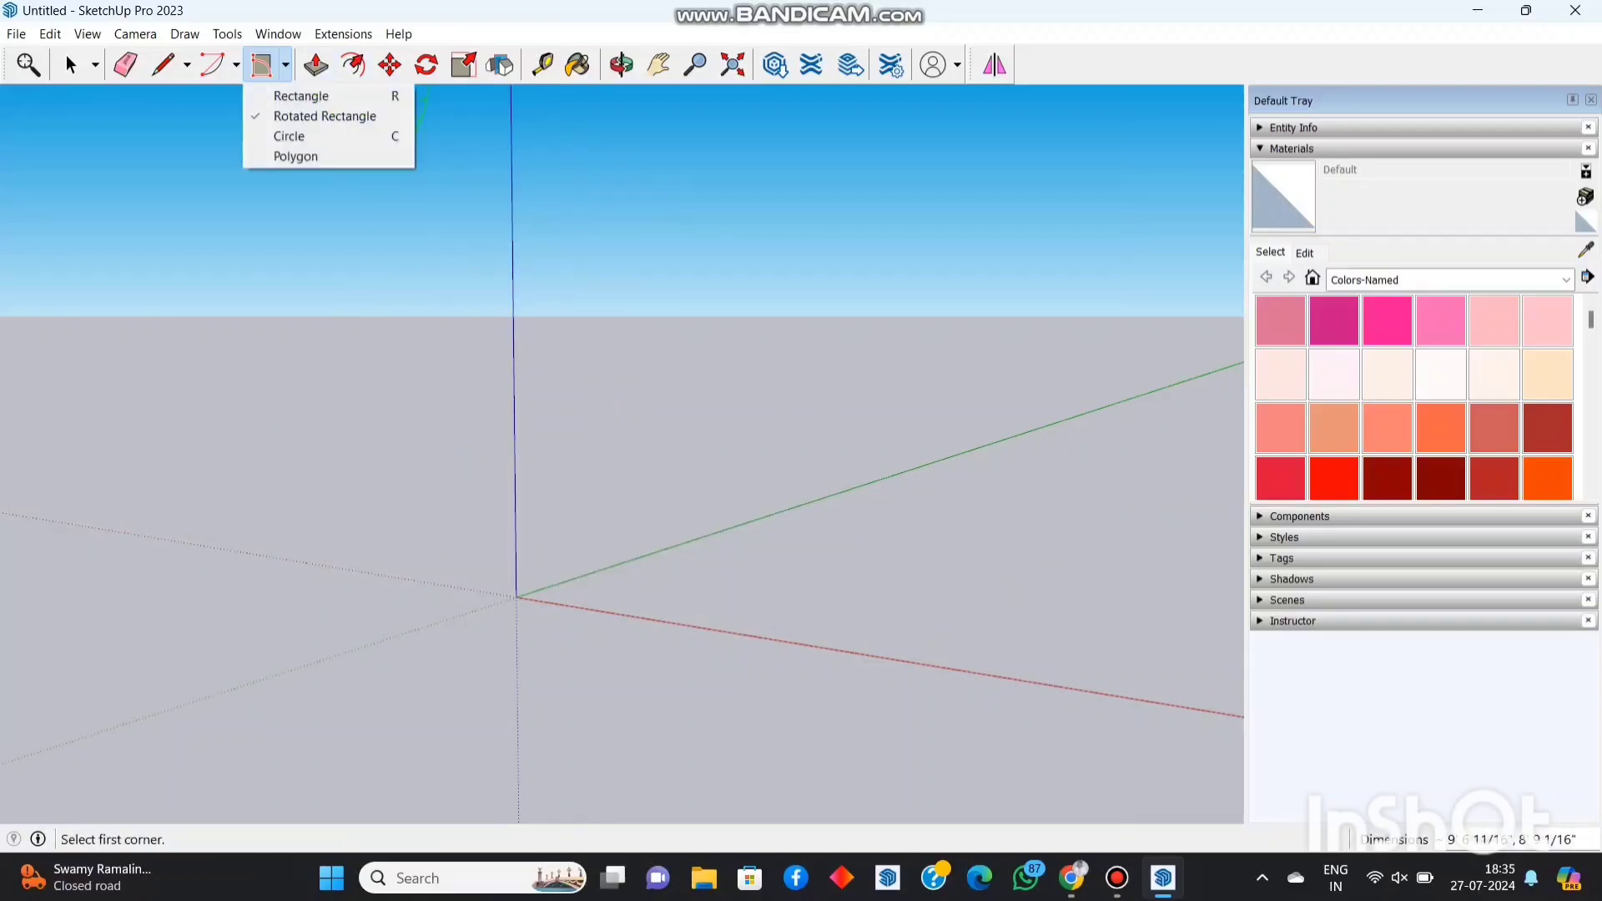
left_click(296, 156)
left_click(341, 421)
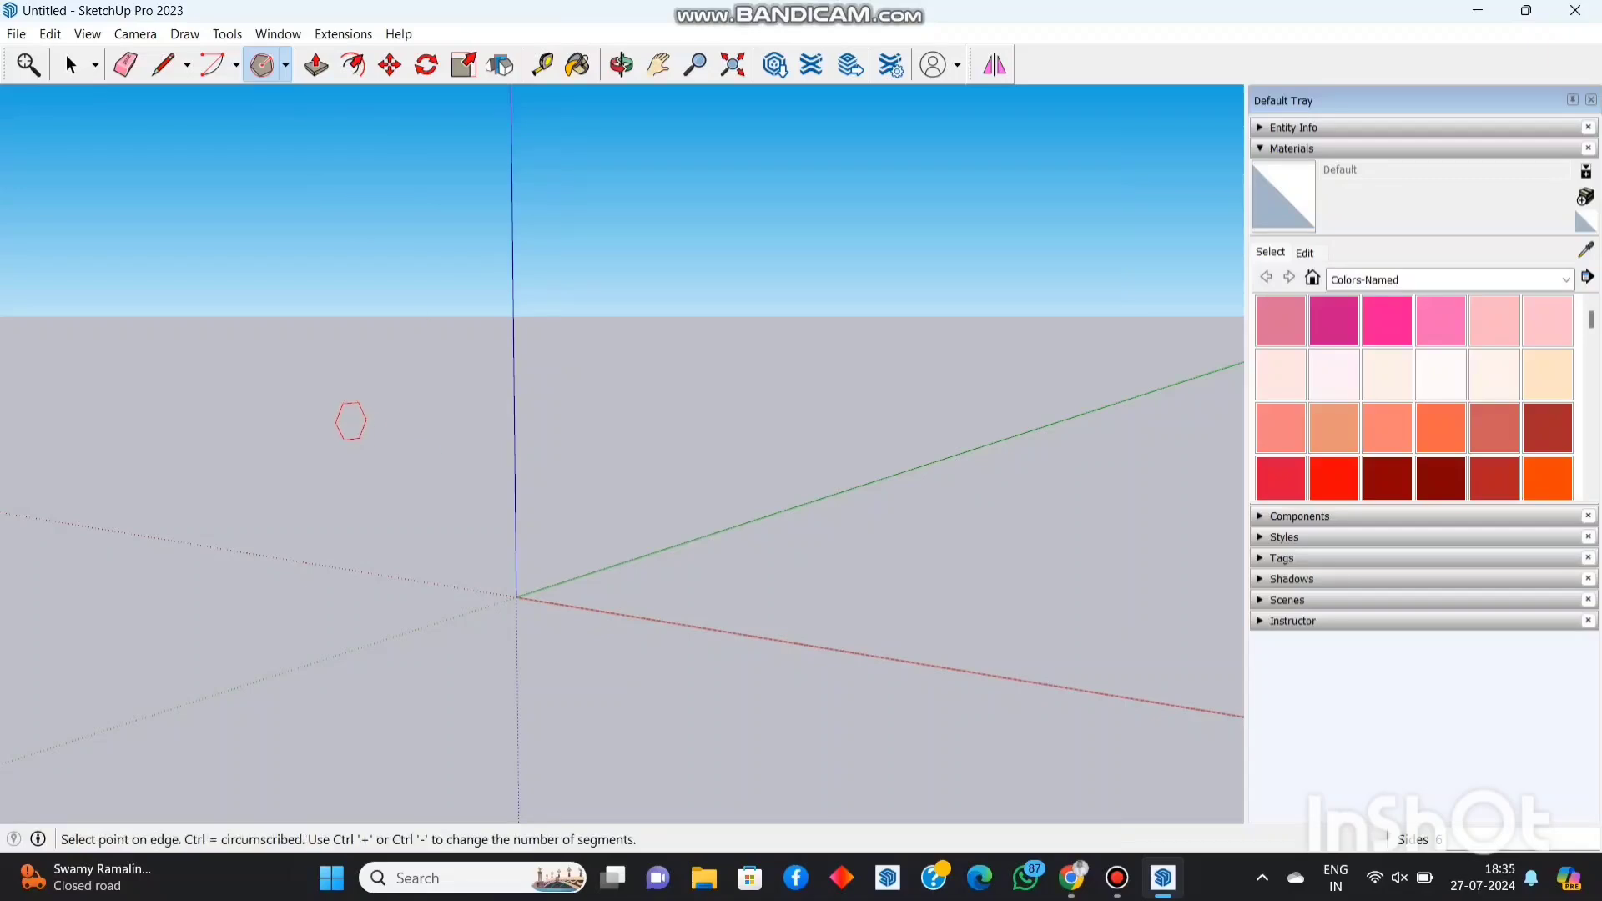
left_click(477, 409)
key("ctrl+z")
Draw a flat rectangle about 25' by 11'4" on the ground, extending over the origin
left_click(315, 64)
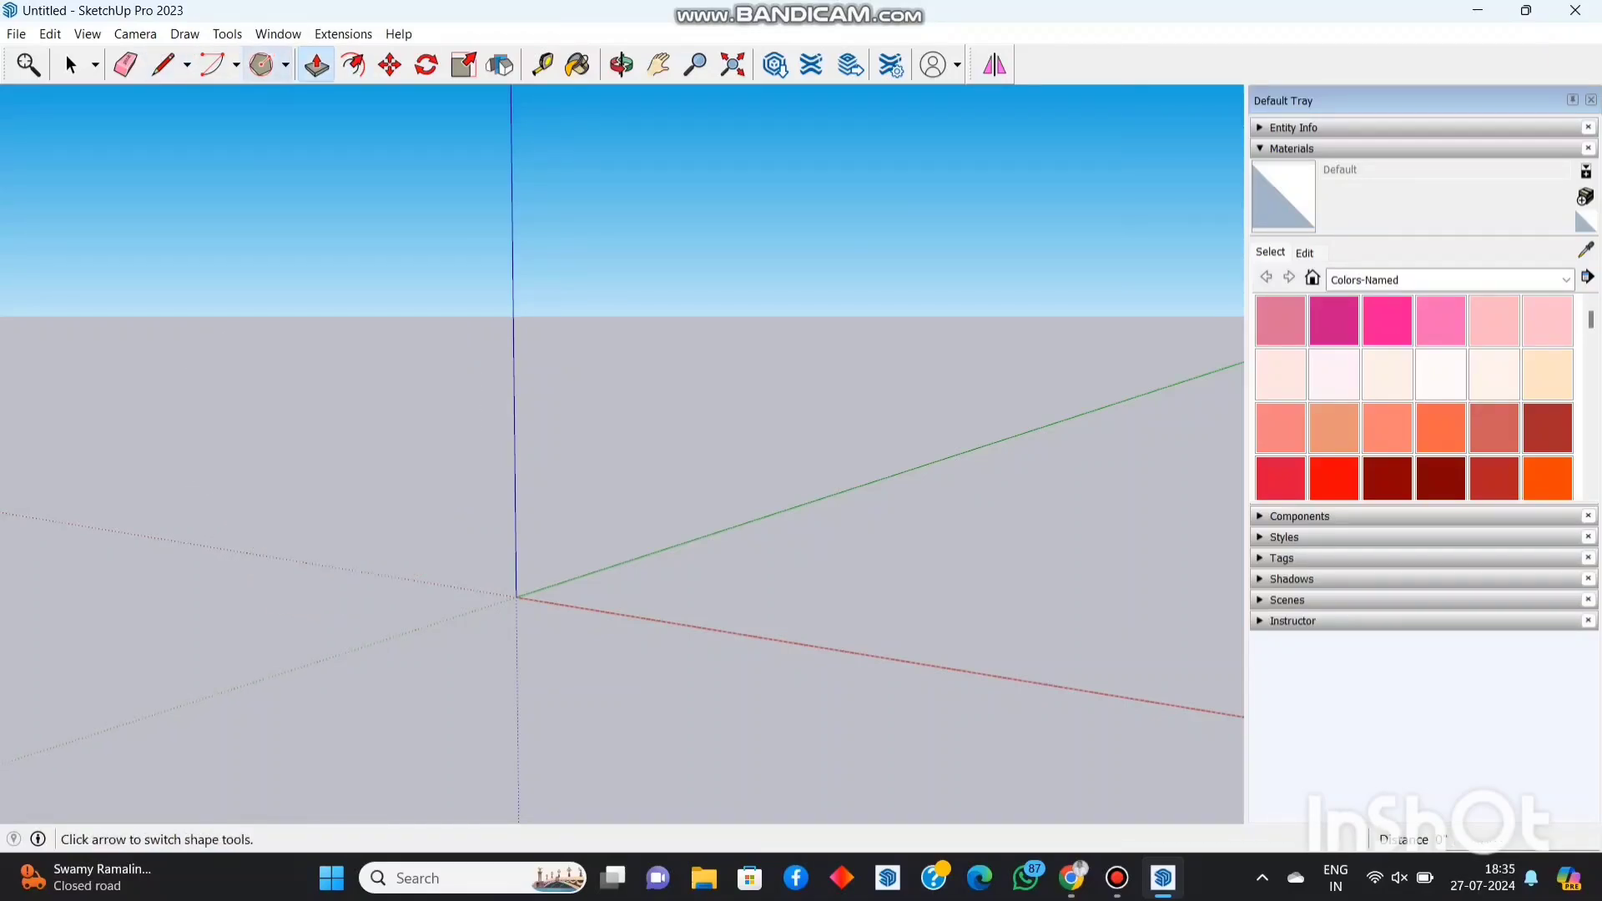
left_click(285, 64)
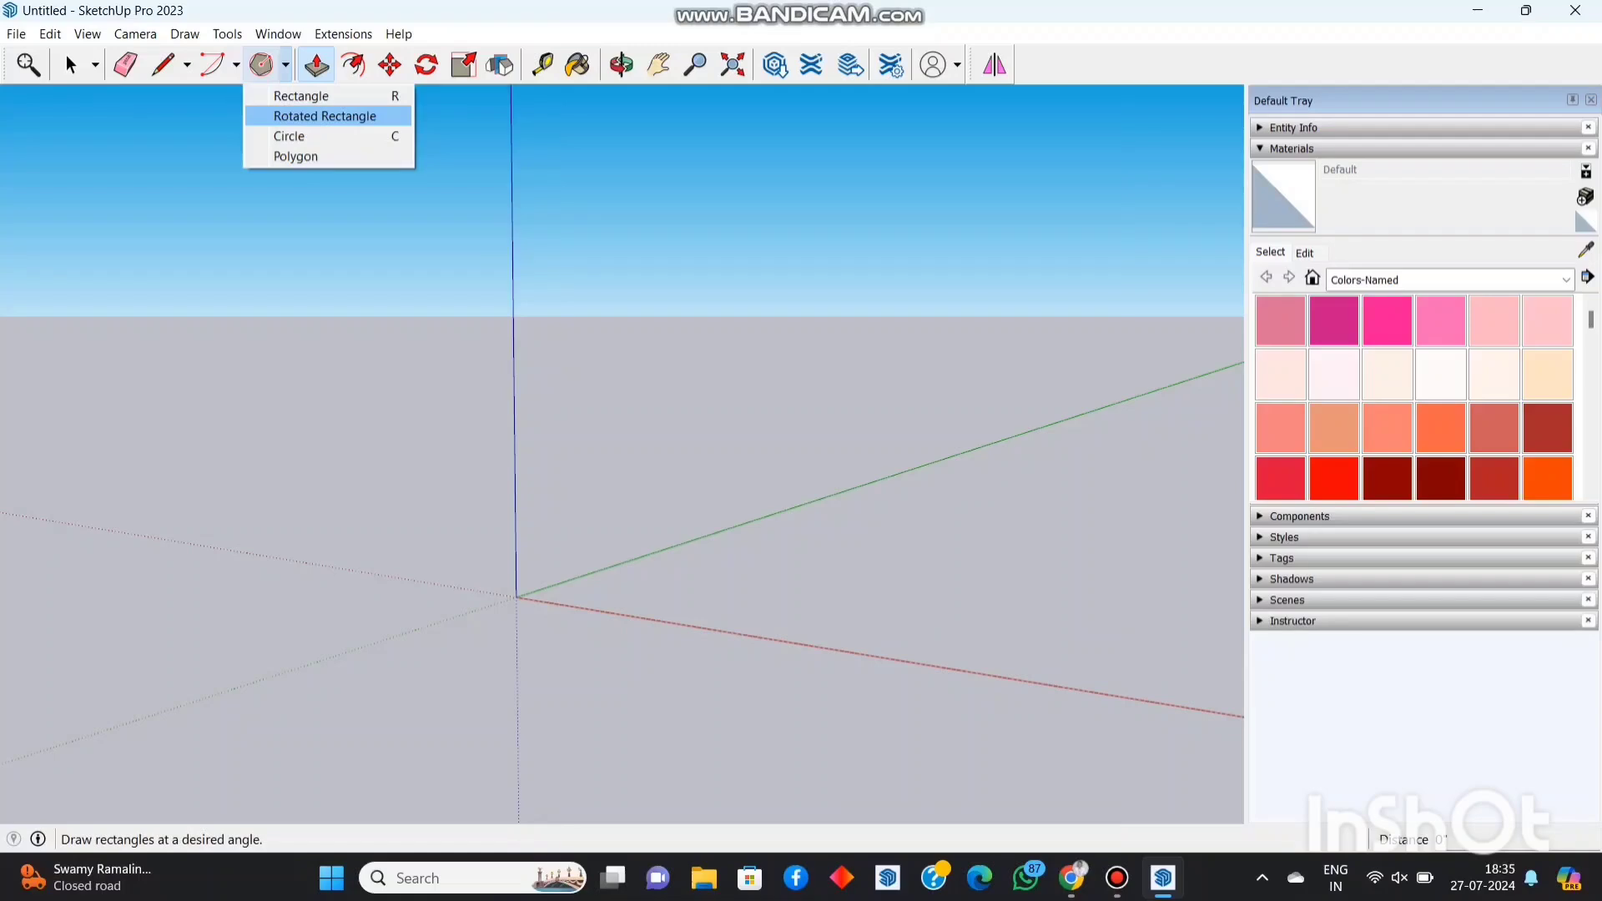
left_click(325, 116)
left_click(285, 65)
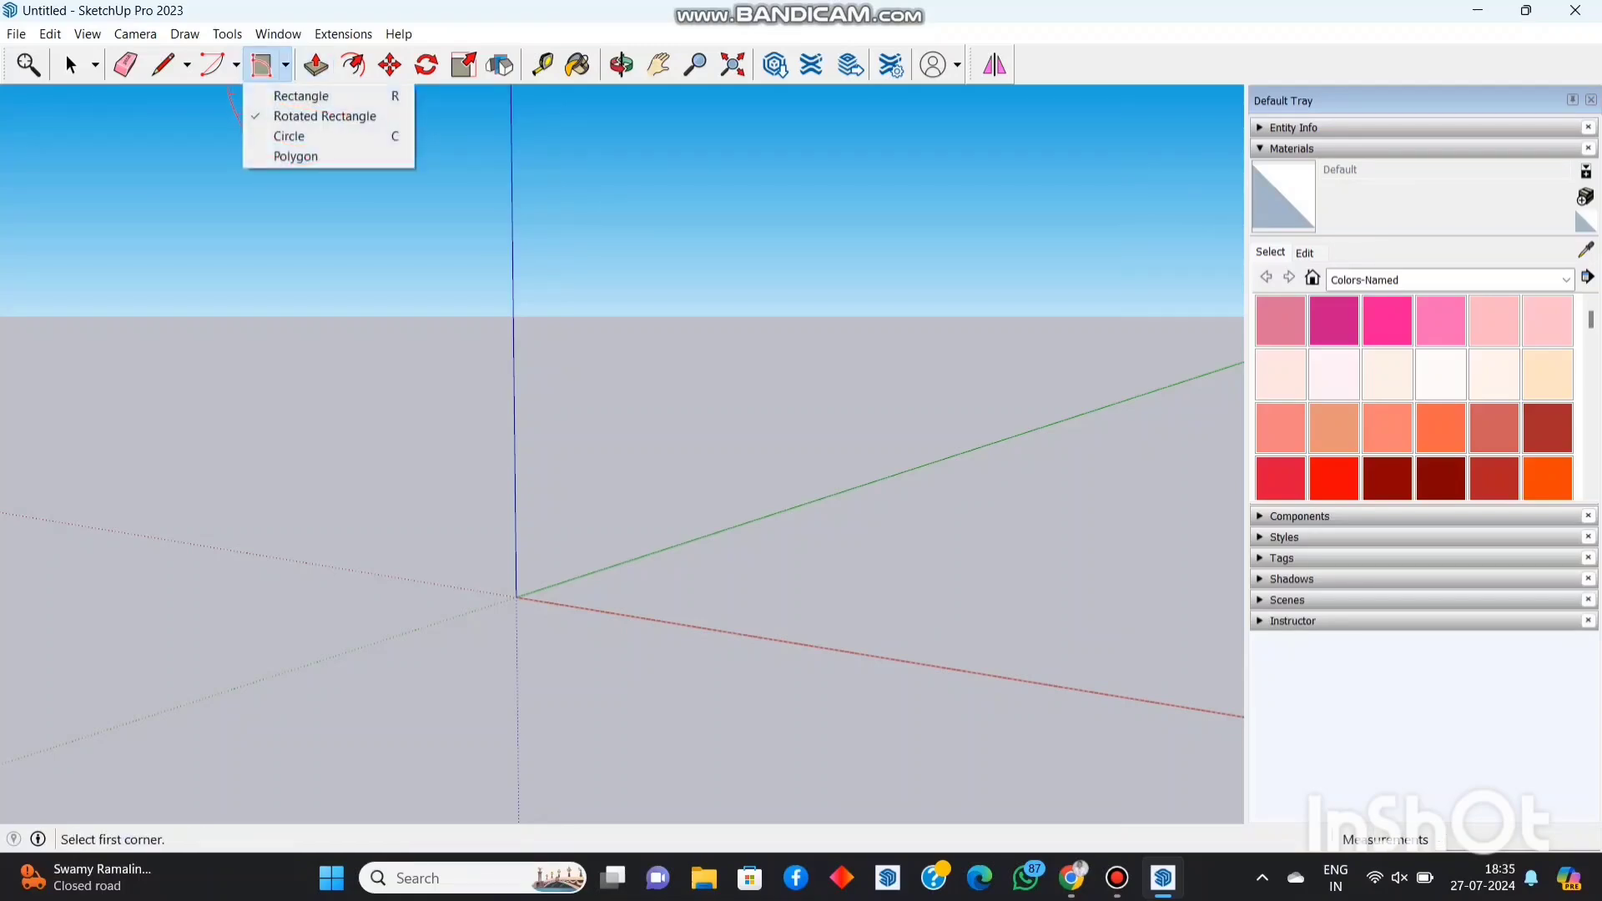
left_click(302, 96)
left_click(261, 482)
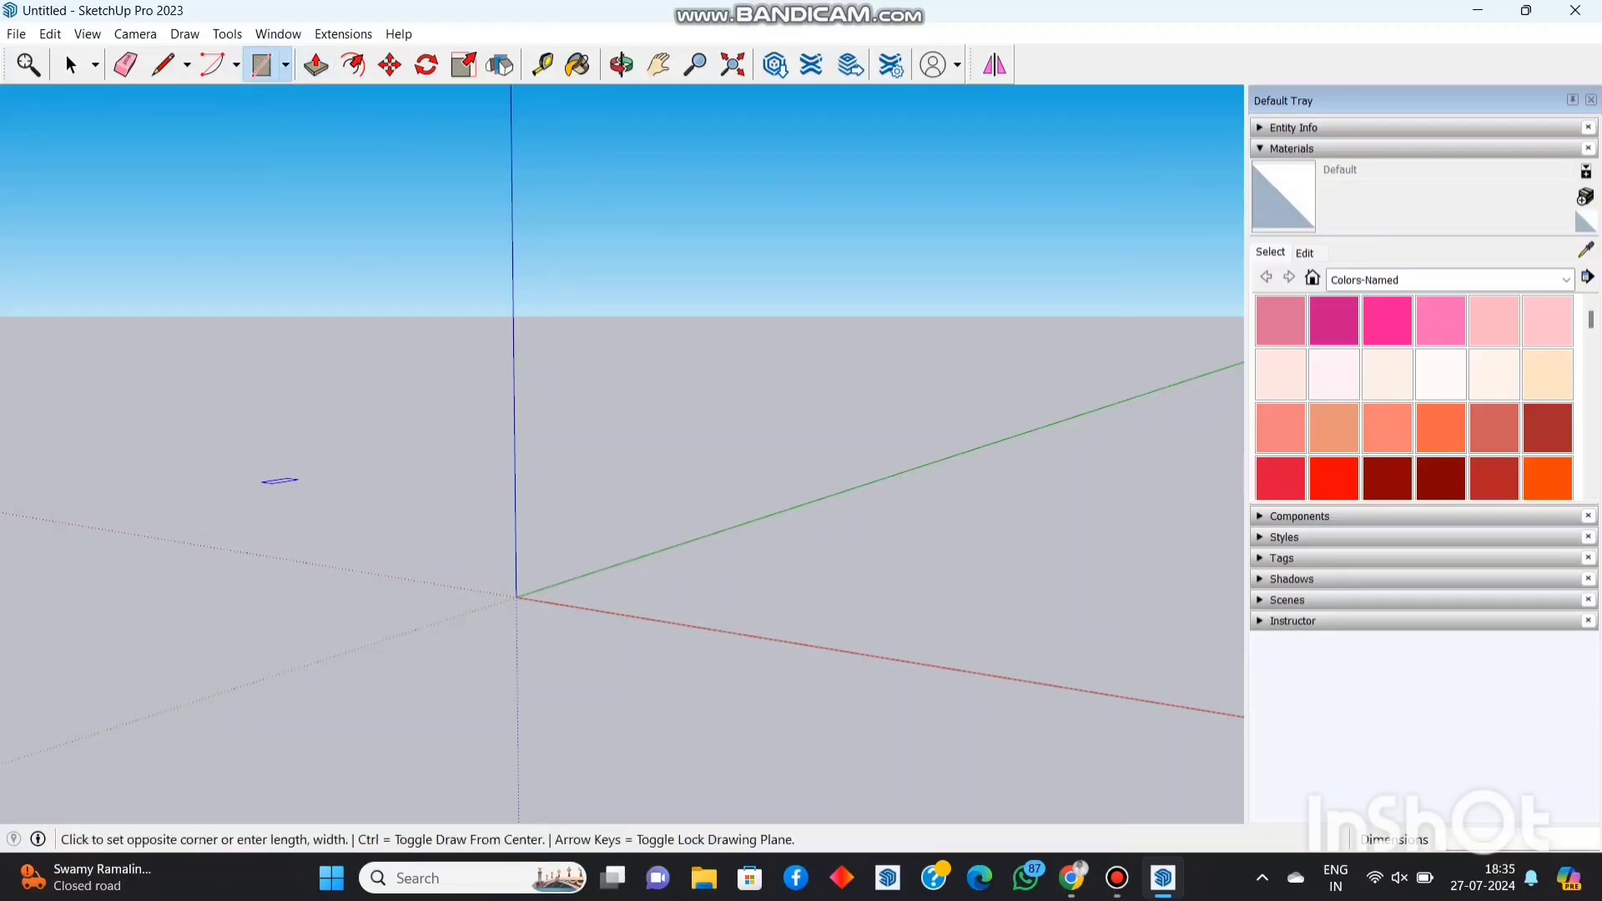
left_click(701, 665)
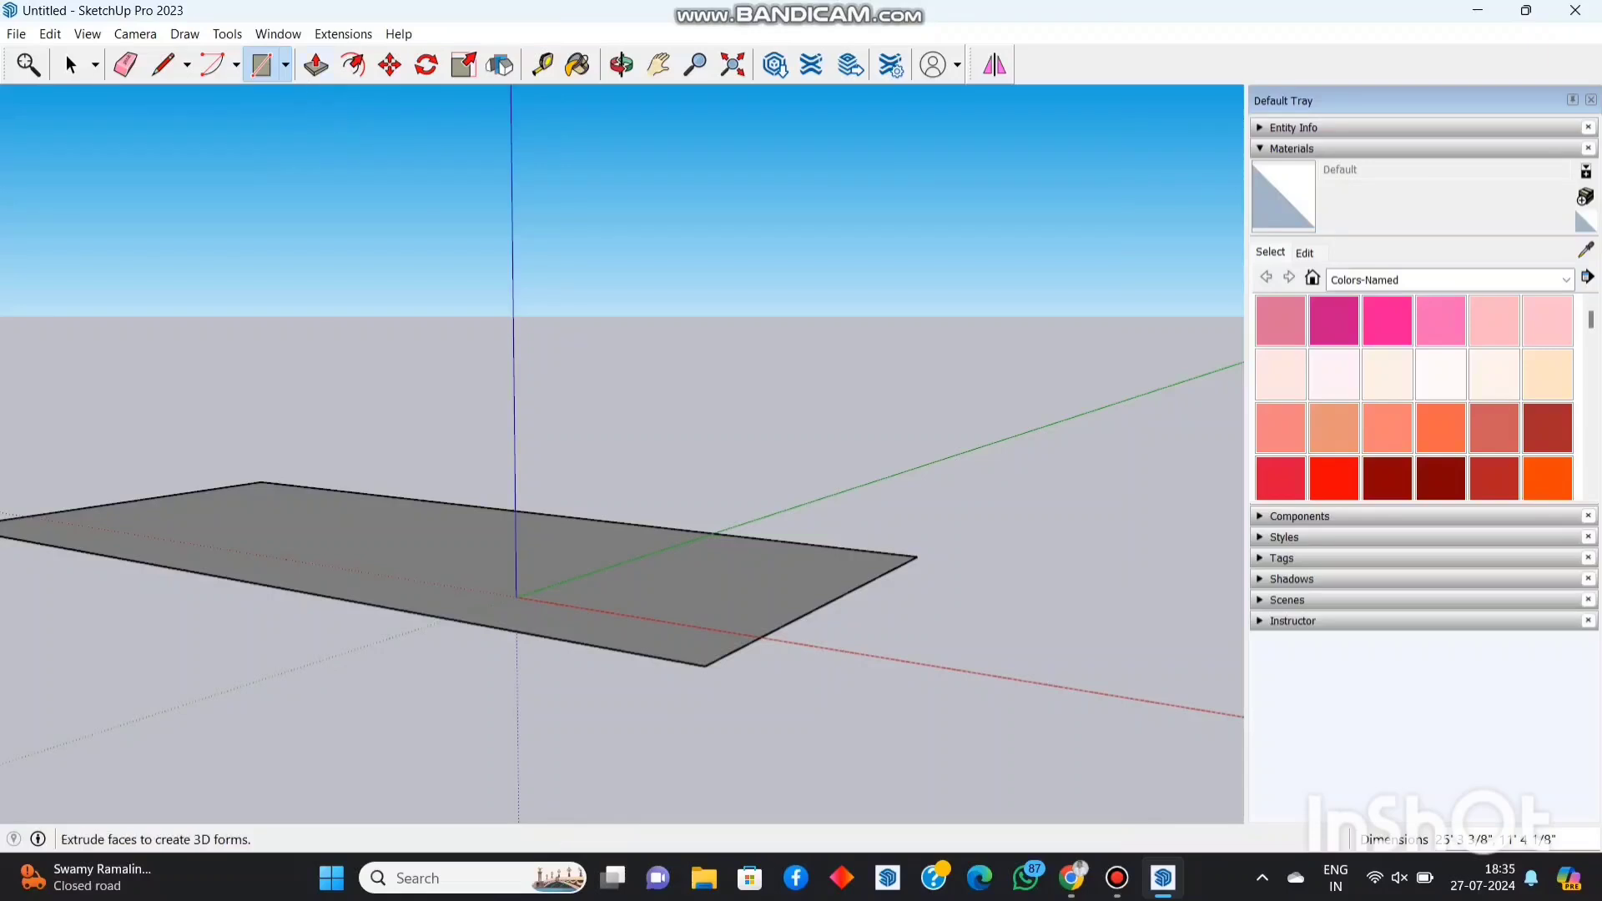
Push/Pull the ground rectangle upward about 7'7" to form a box
left_click(315, 64)
left_click(517, 568)
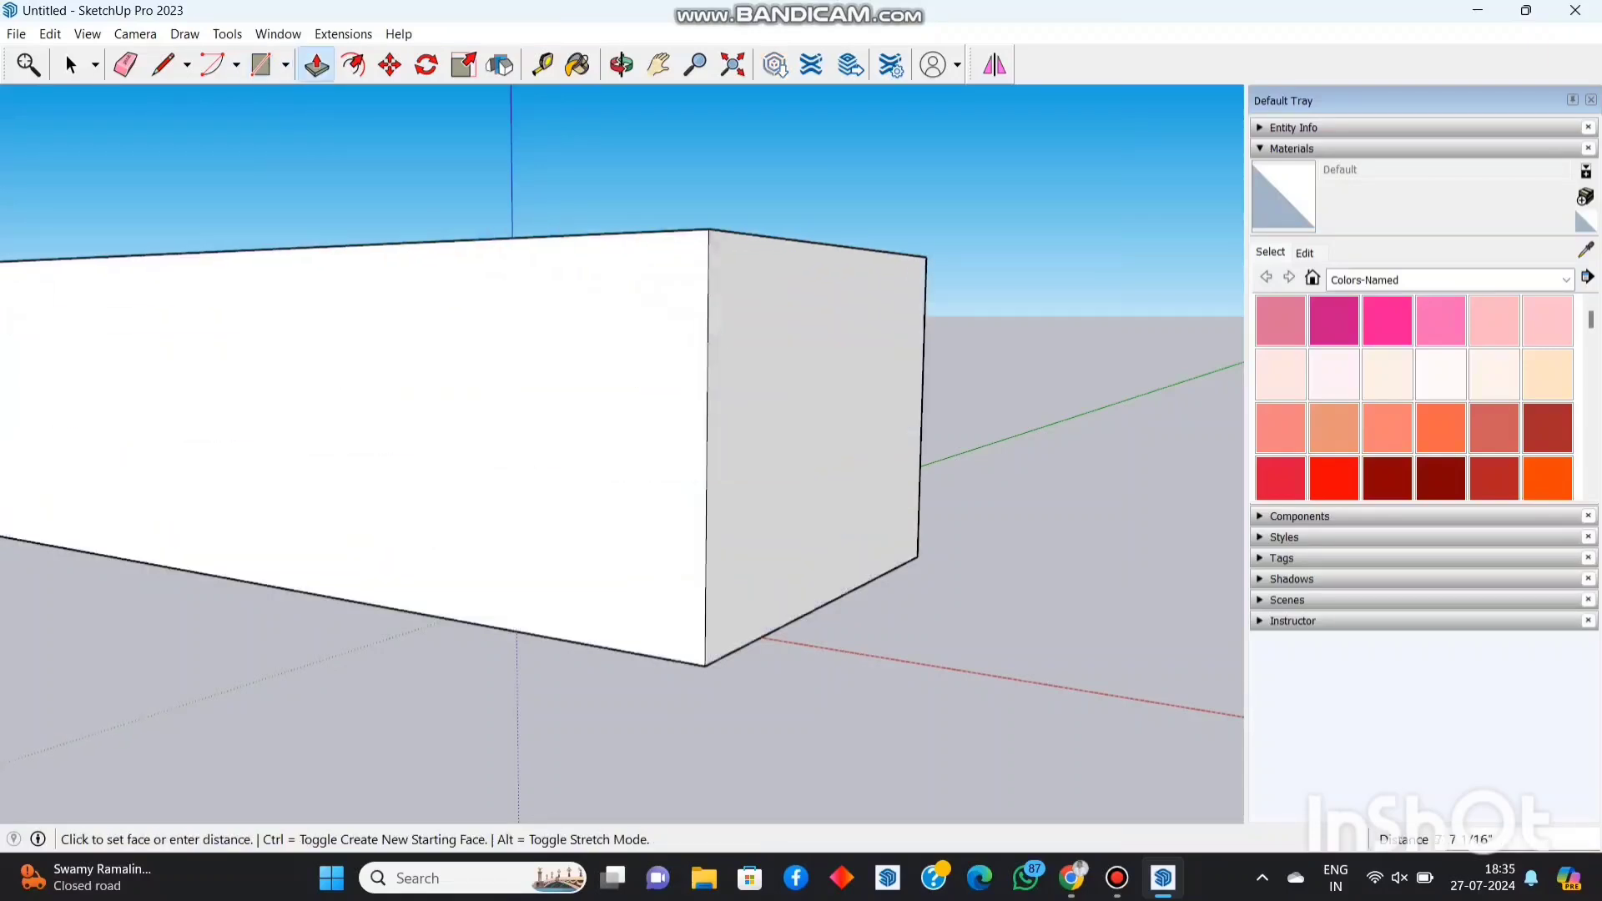
left_click(516, 249)
Push/Pull the box's long front face outward about 2'6"
left_click(475, 409)
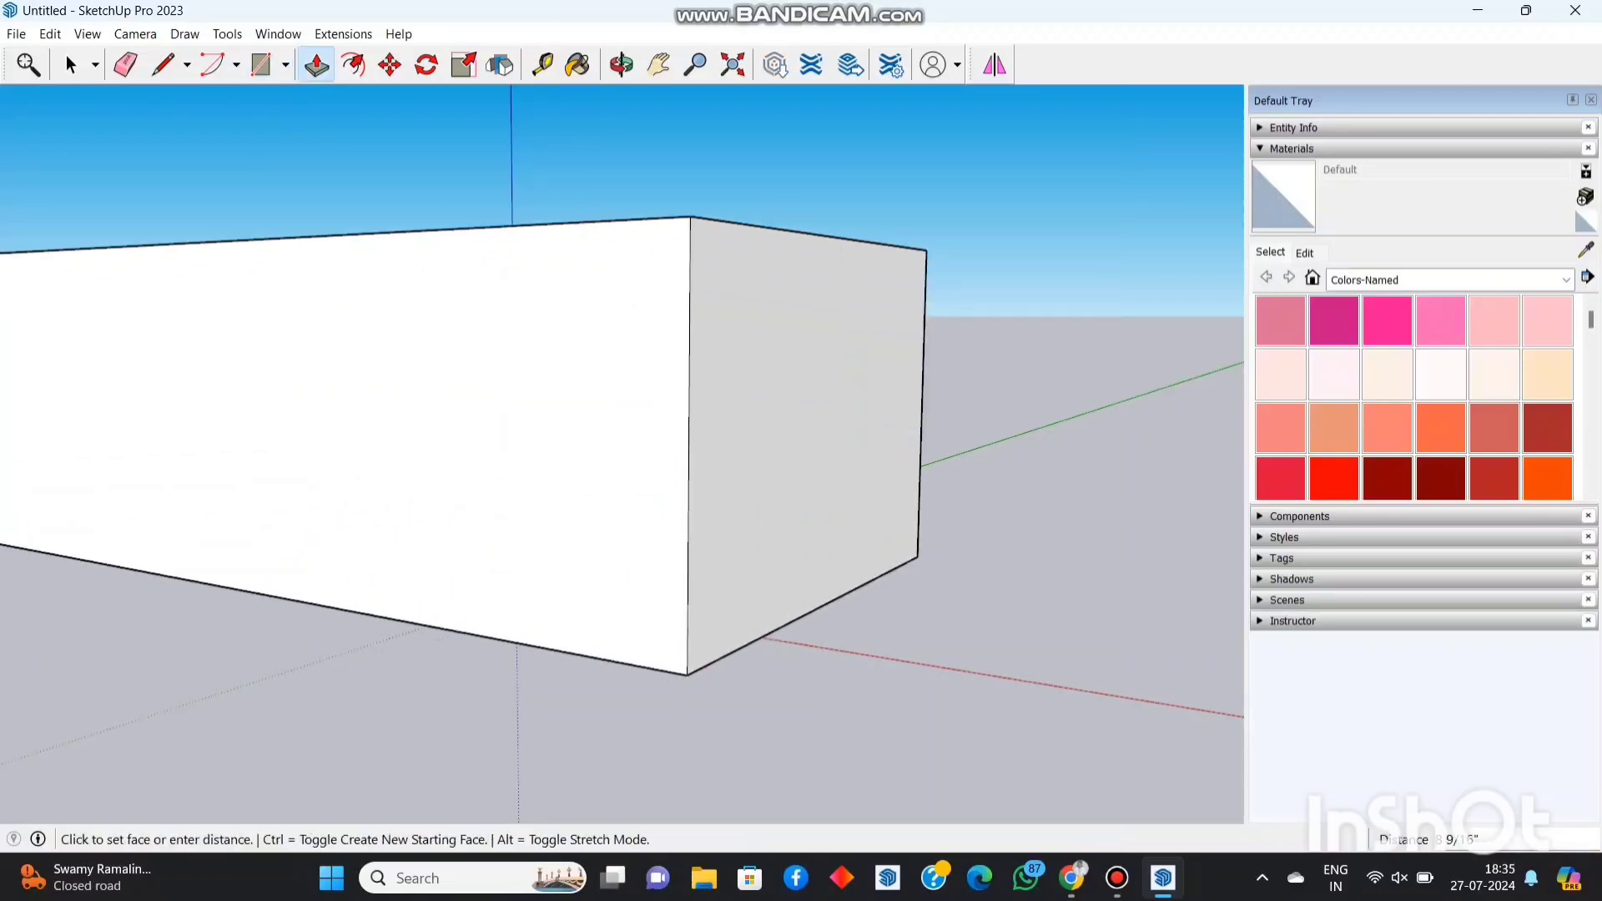
left_click(409, 484)
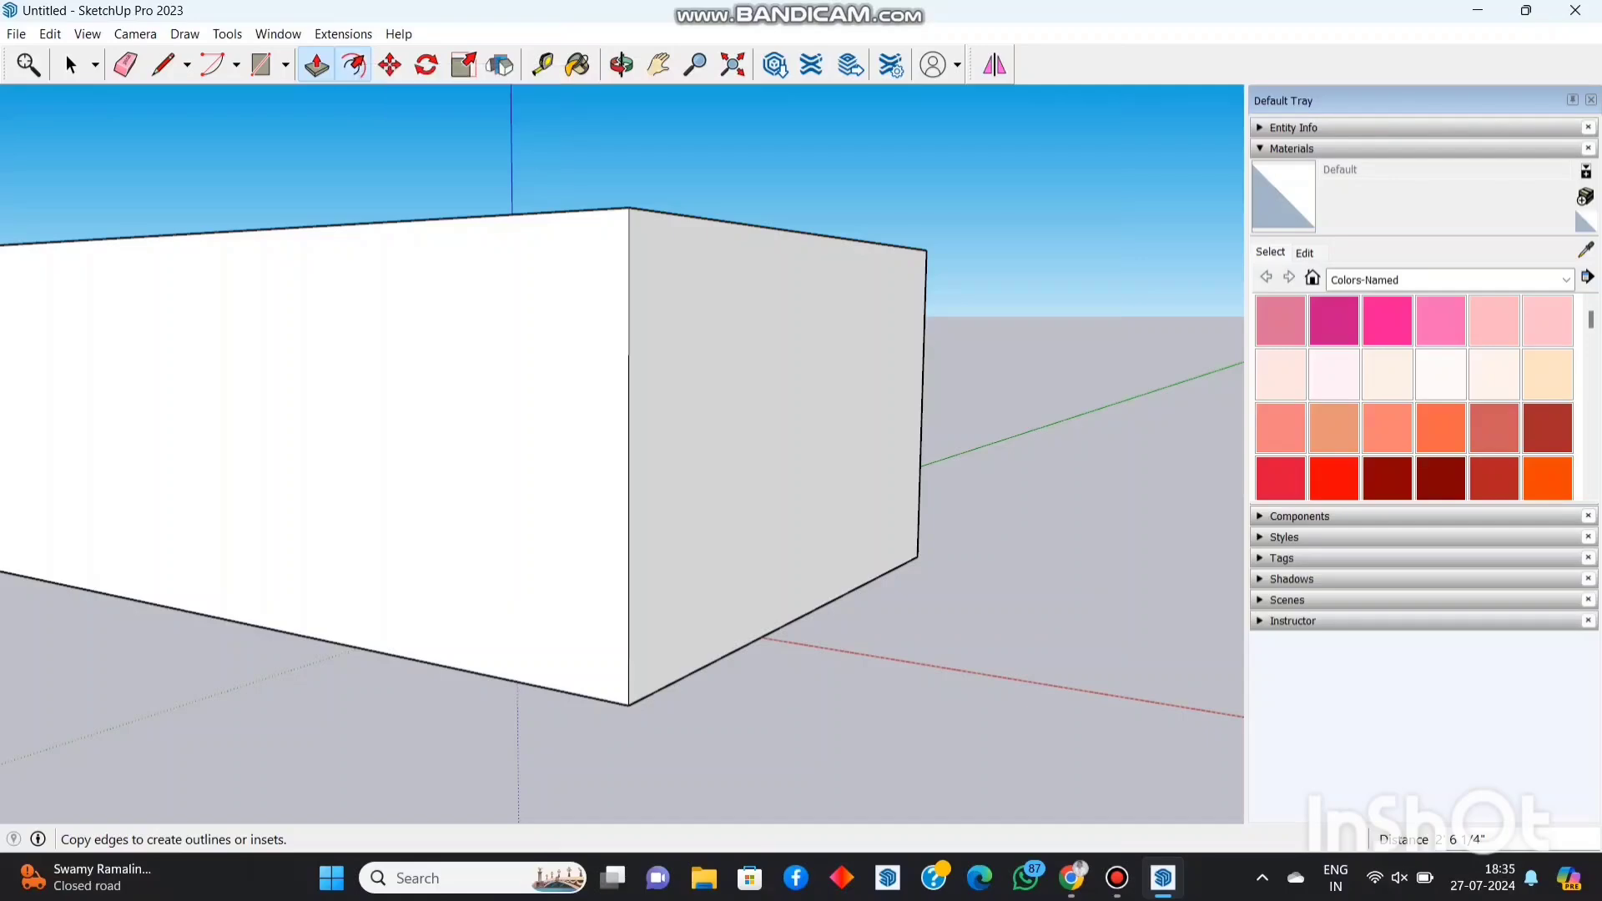
Offset the outline of the box's end face inward about 1'4 3/4" and push the inner rectangle about 24'6" into the box
left_click(353, 65)
left_click(629, 298)
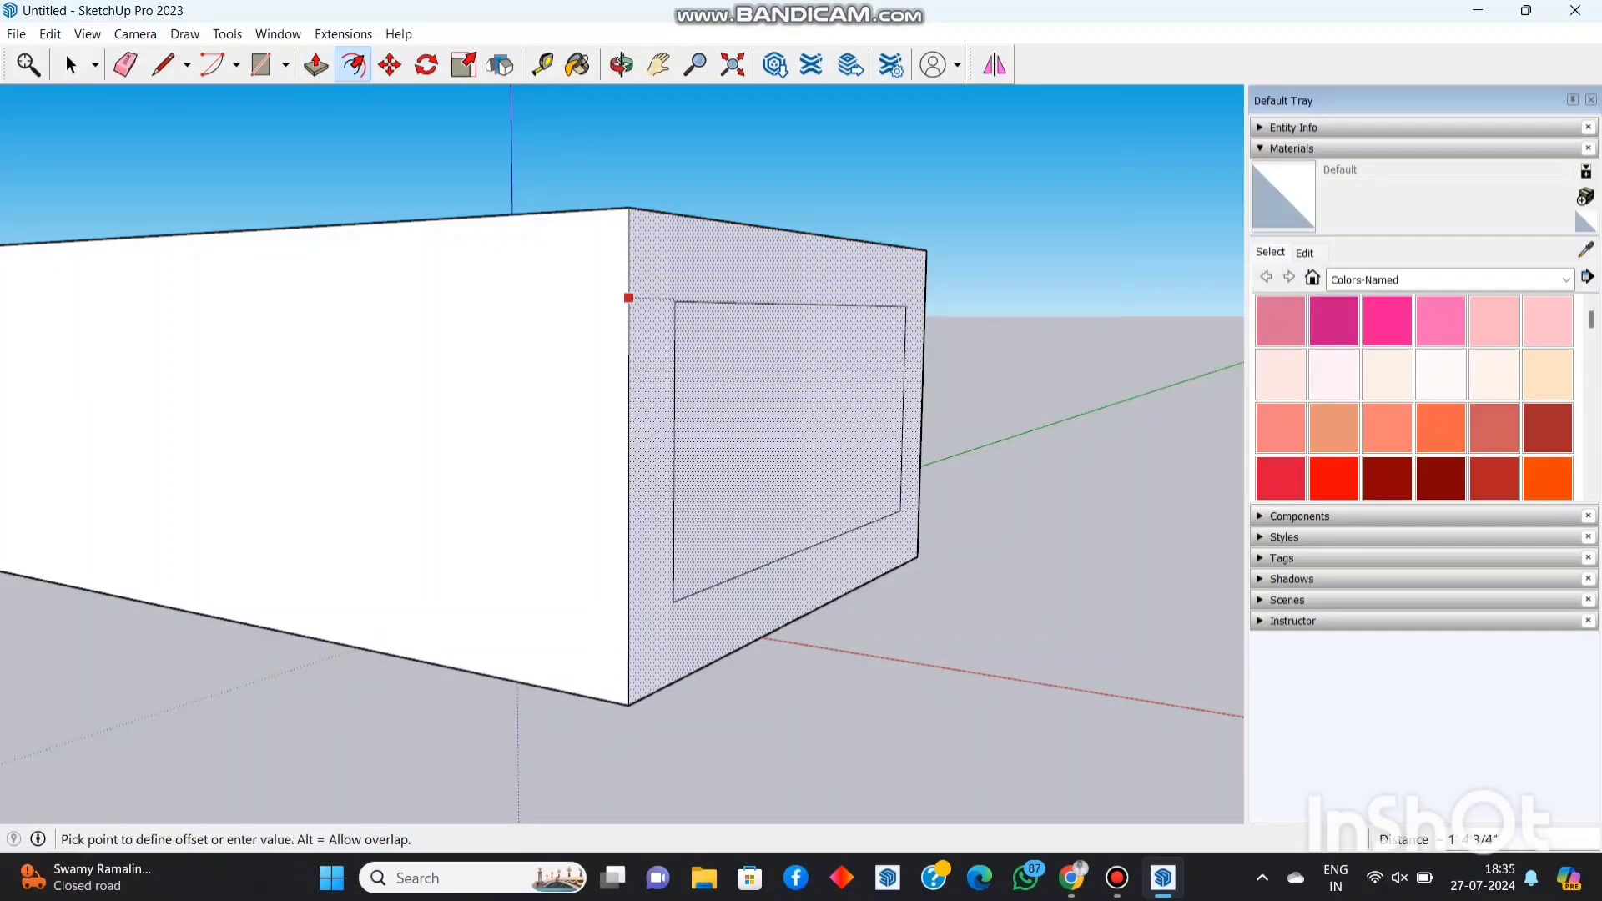
left_click(675, 309)
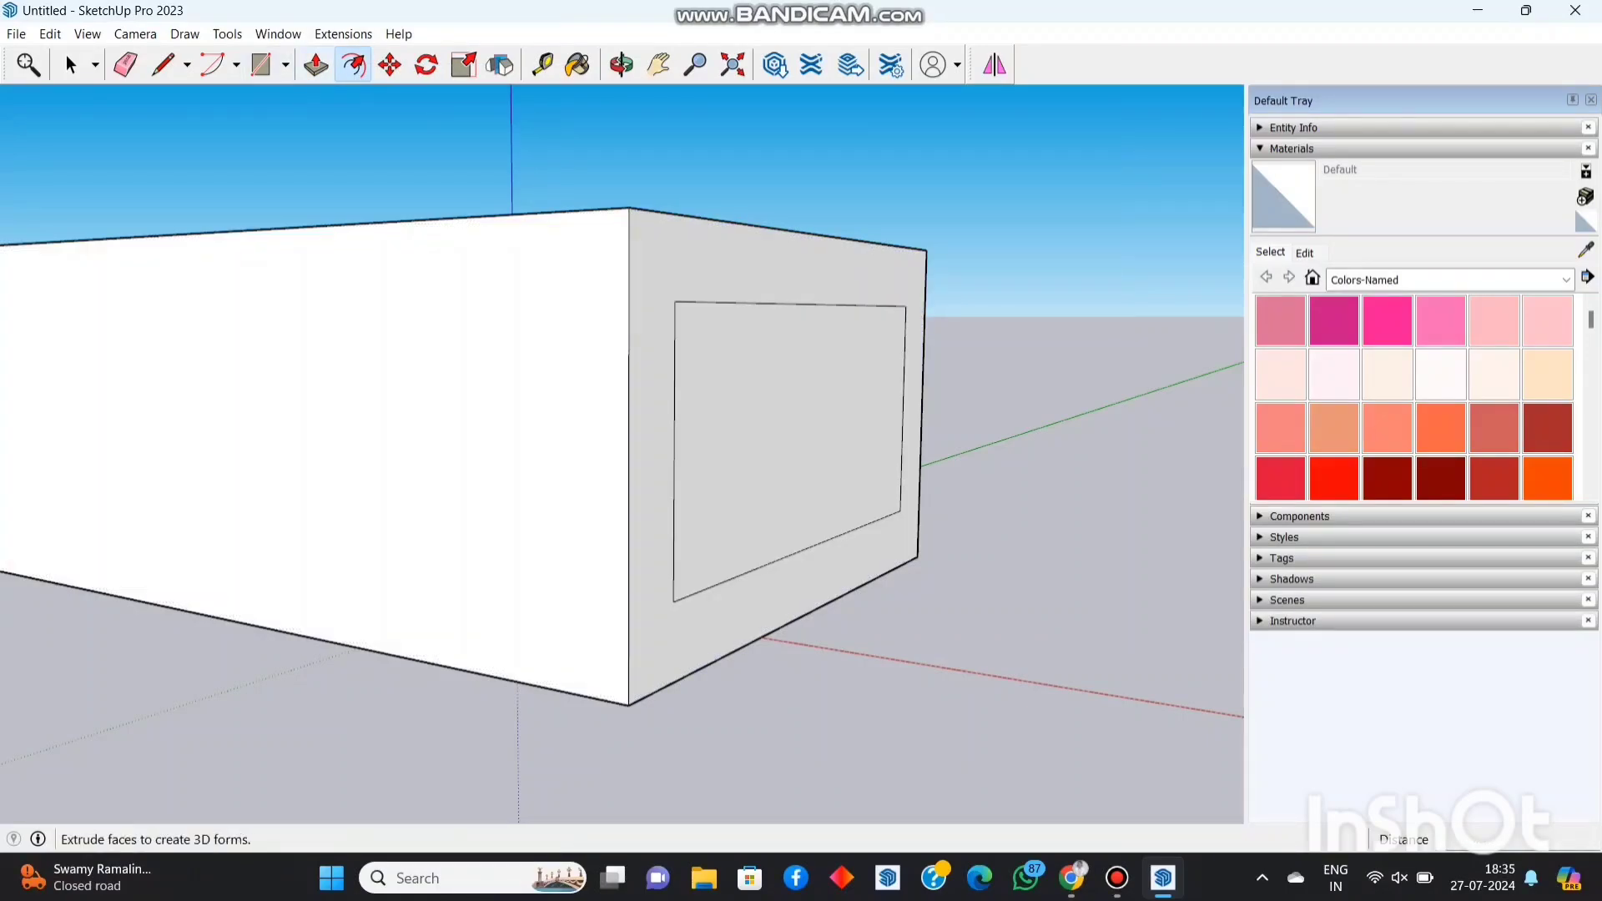
left_click(316, 65)
left_click(785, 425)
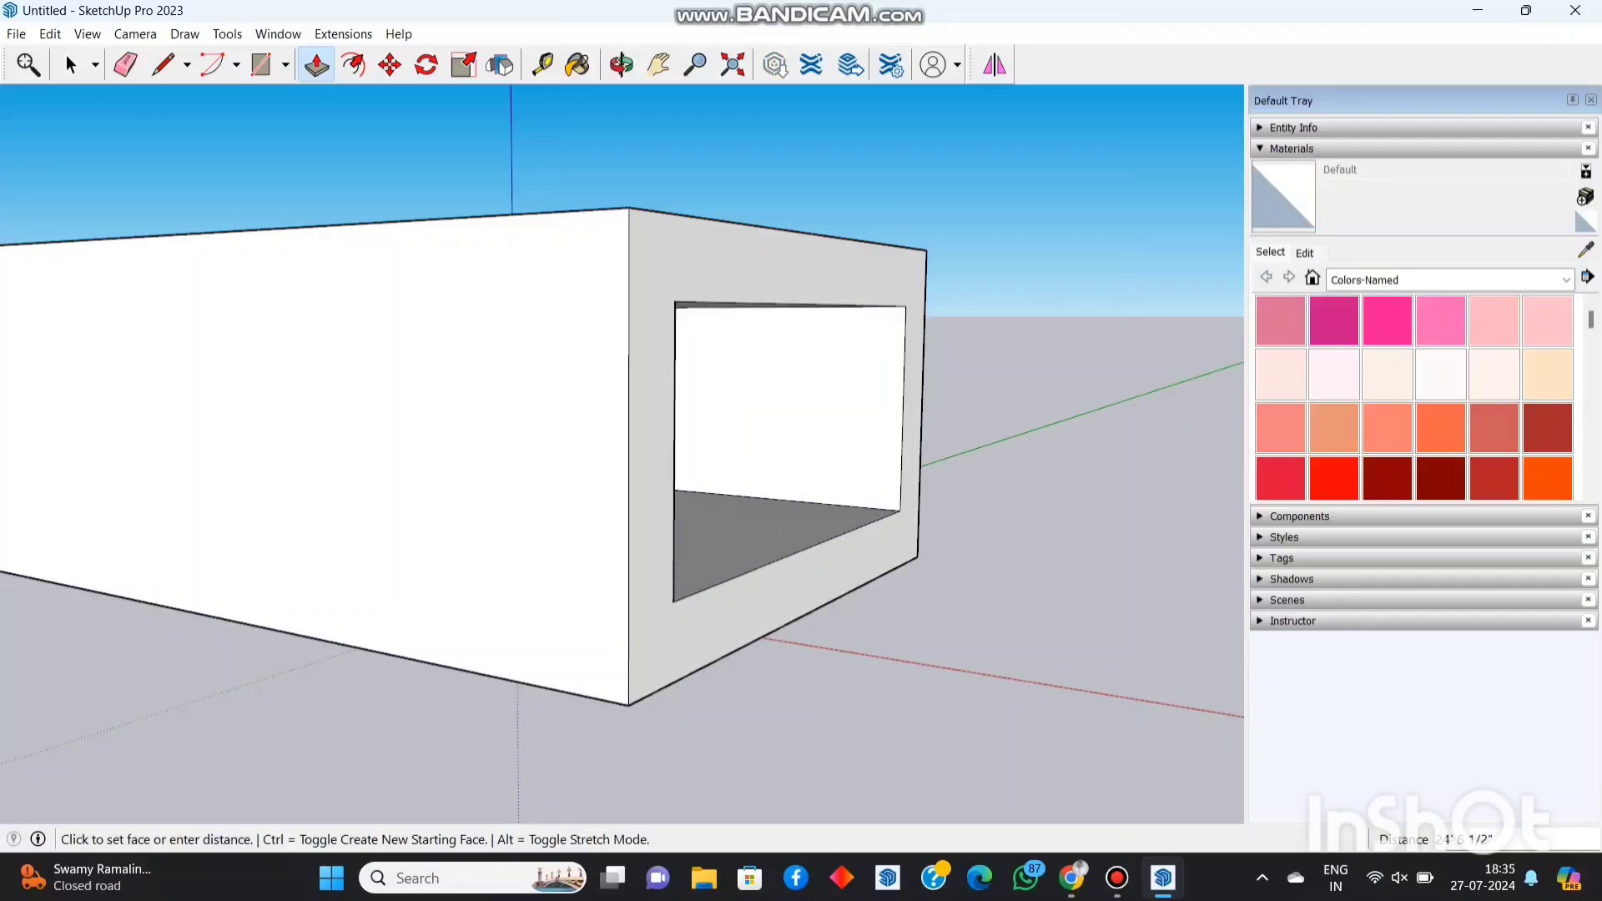
left_click(267, 399)
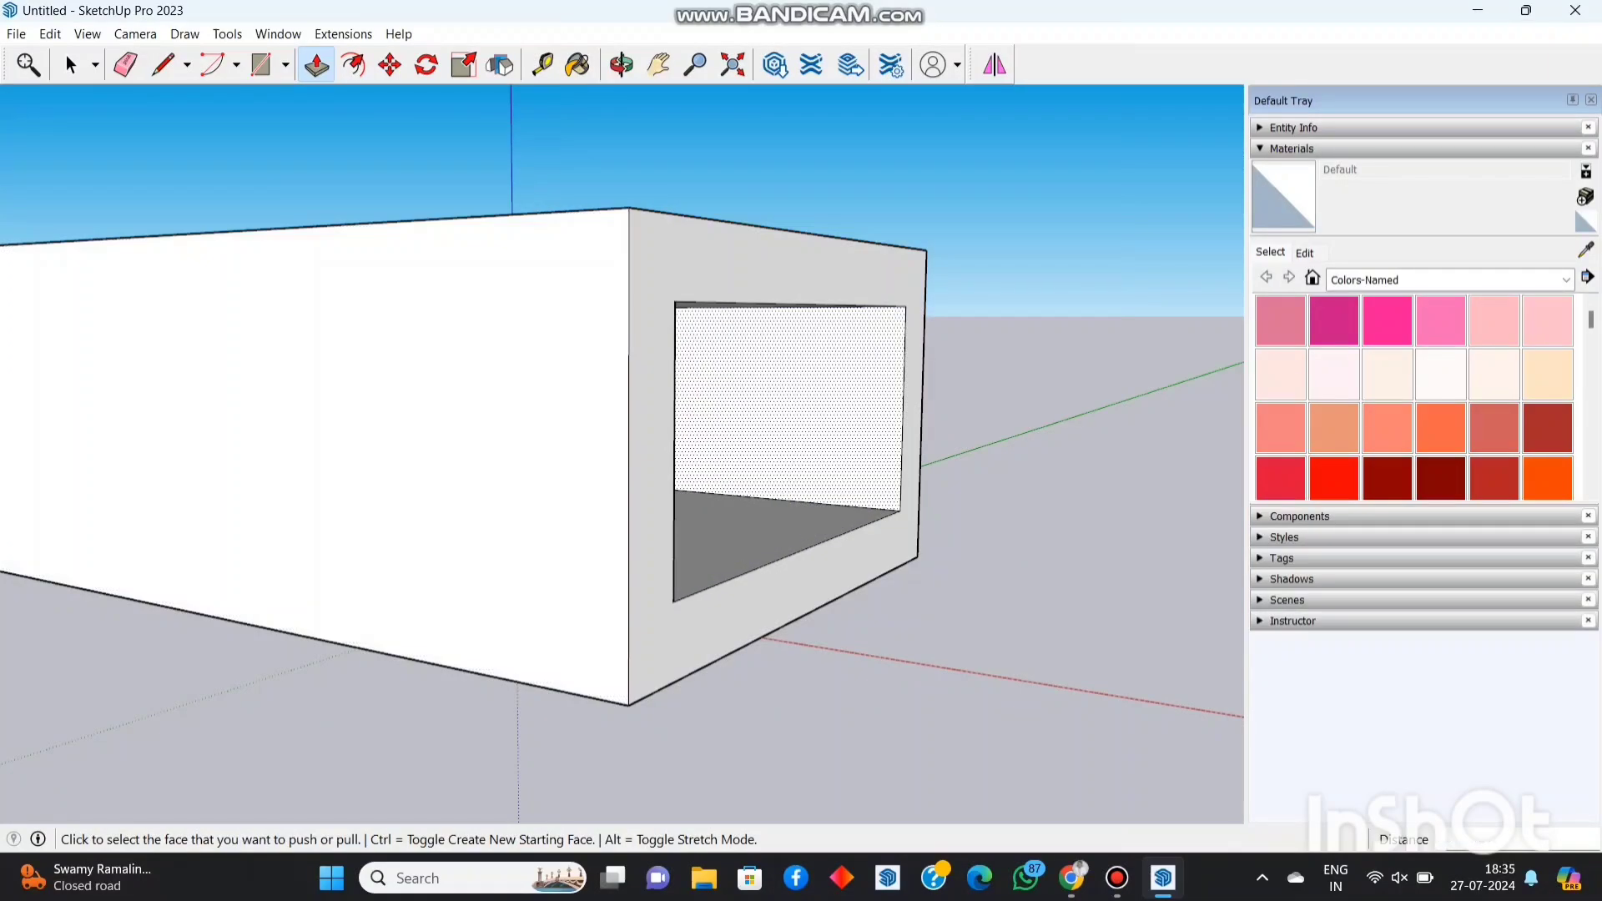
Scale the box's top face outward along the green axis at both long sides, by about 1.23 and 1.29
scroll(878, 422, "down", 15)
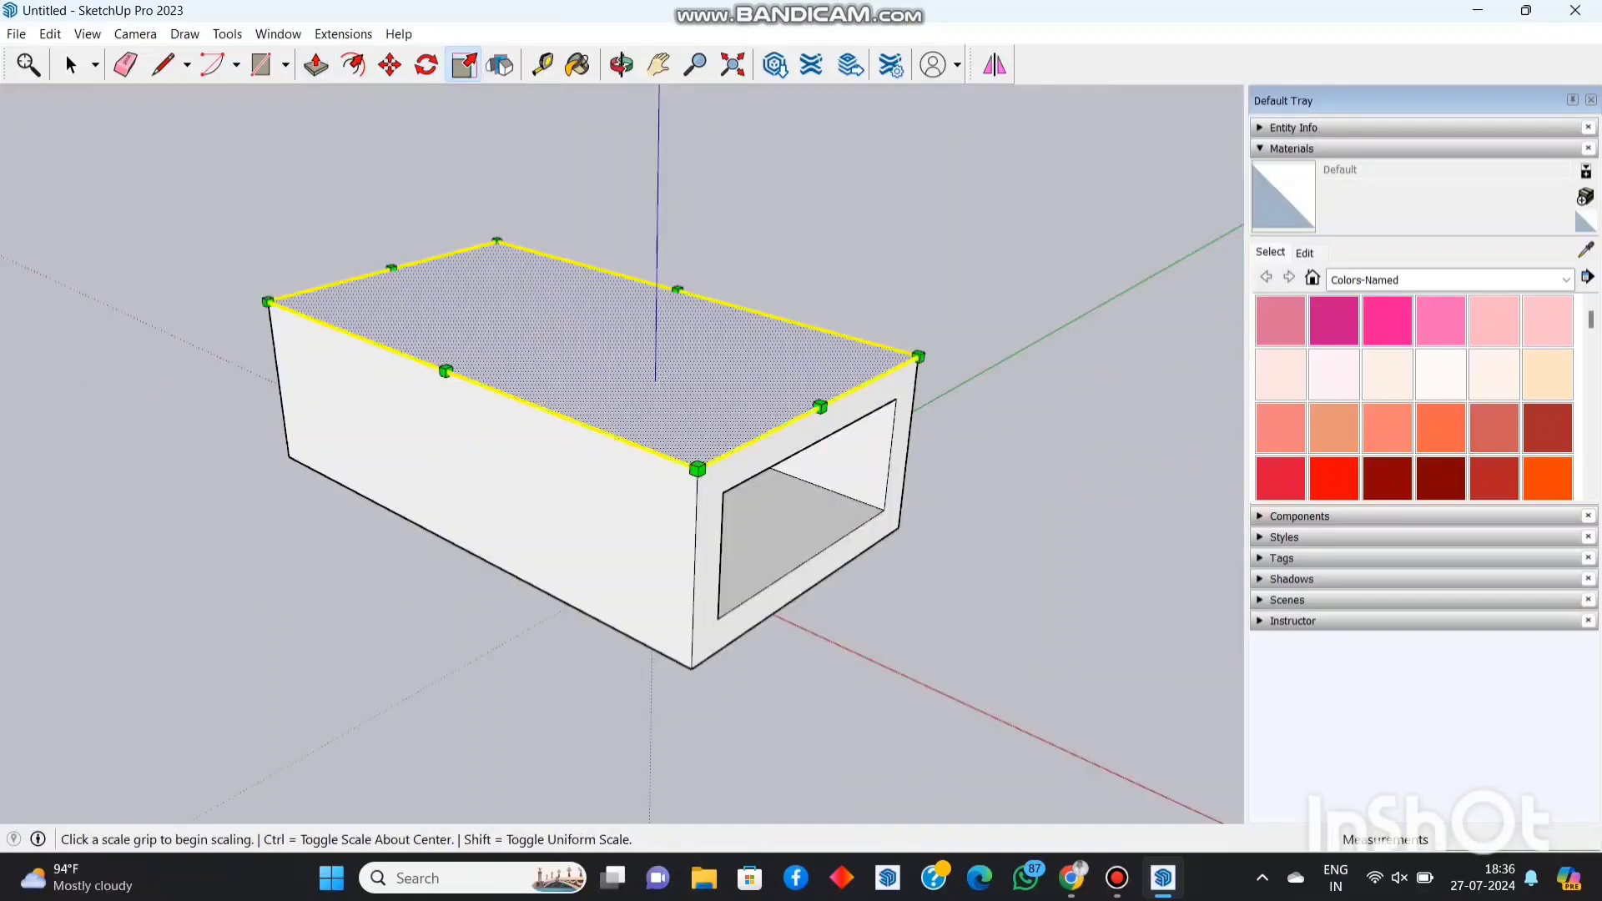
left_click(444, 365)
left_click(379, 394)
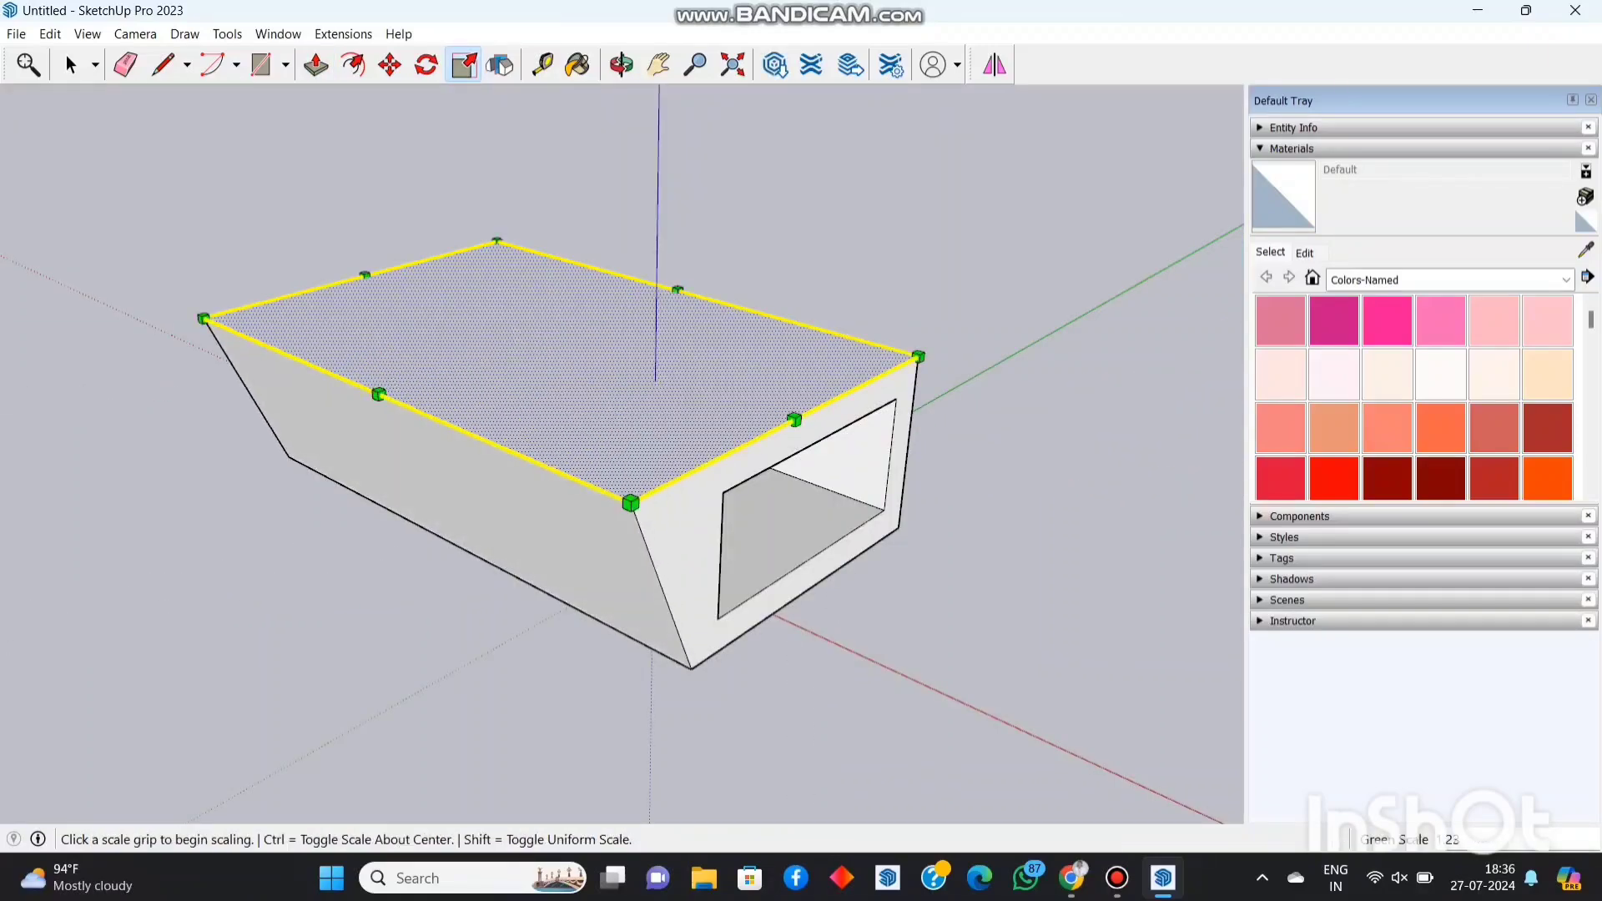
left_click_drag(677, 290, 743, 267)
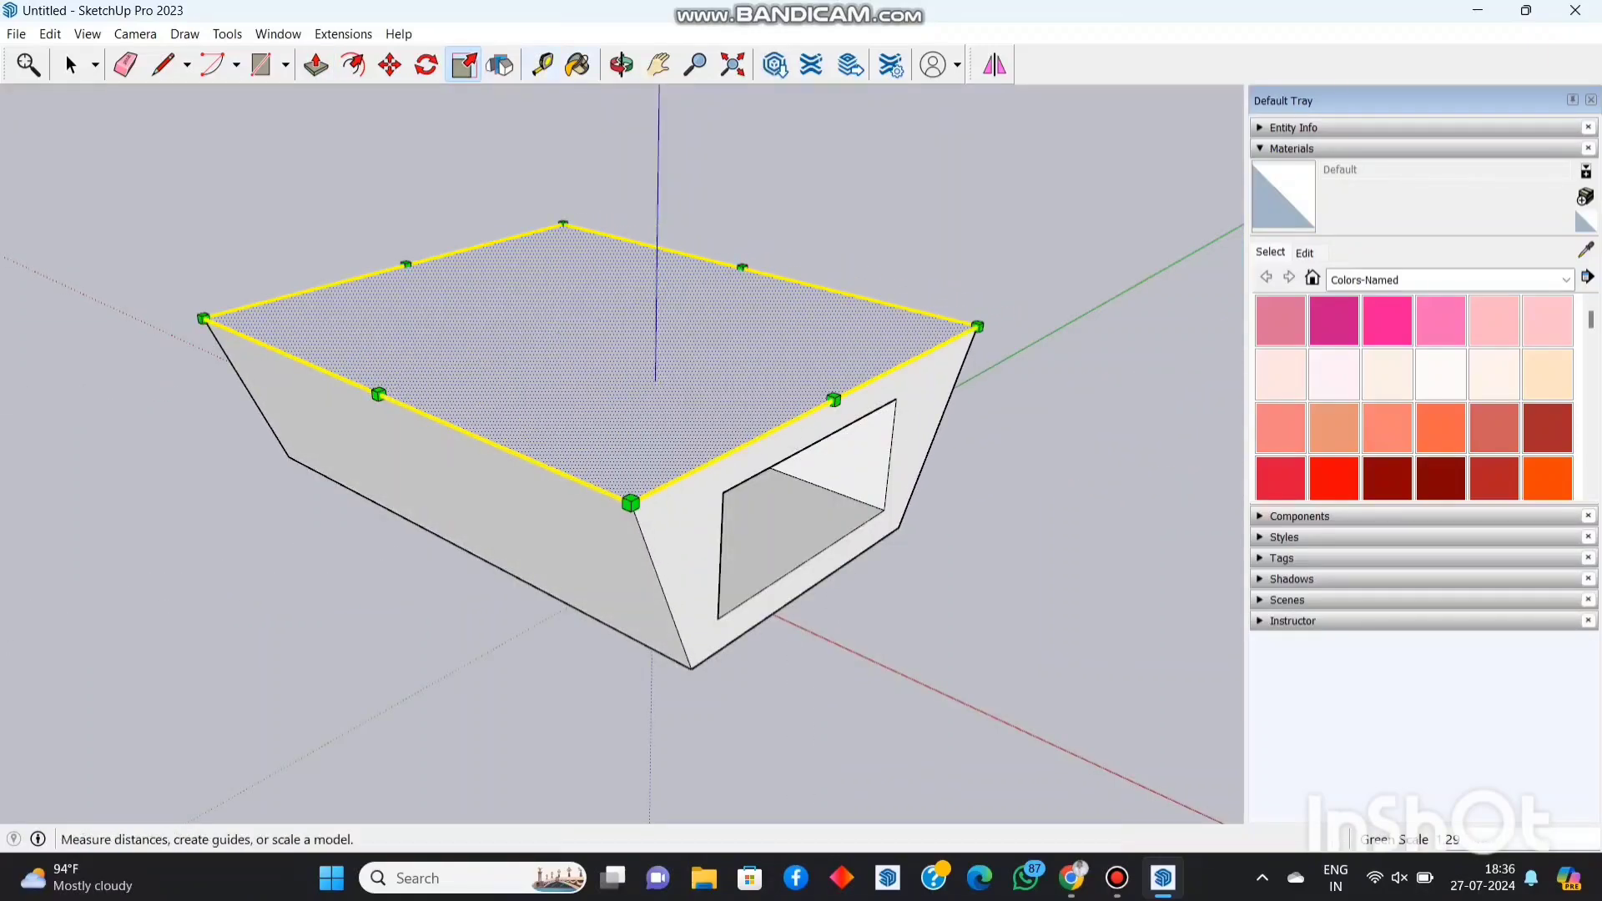
Try flipping the top face downward about its horizontal plane, undo it, and try flipping it upward instead
left_click(622, 64)
left_click_drag(743, 417, 551, 354)
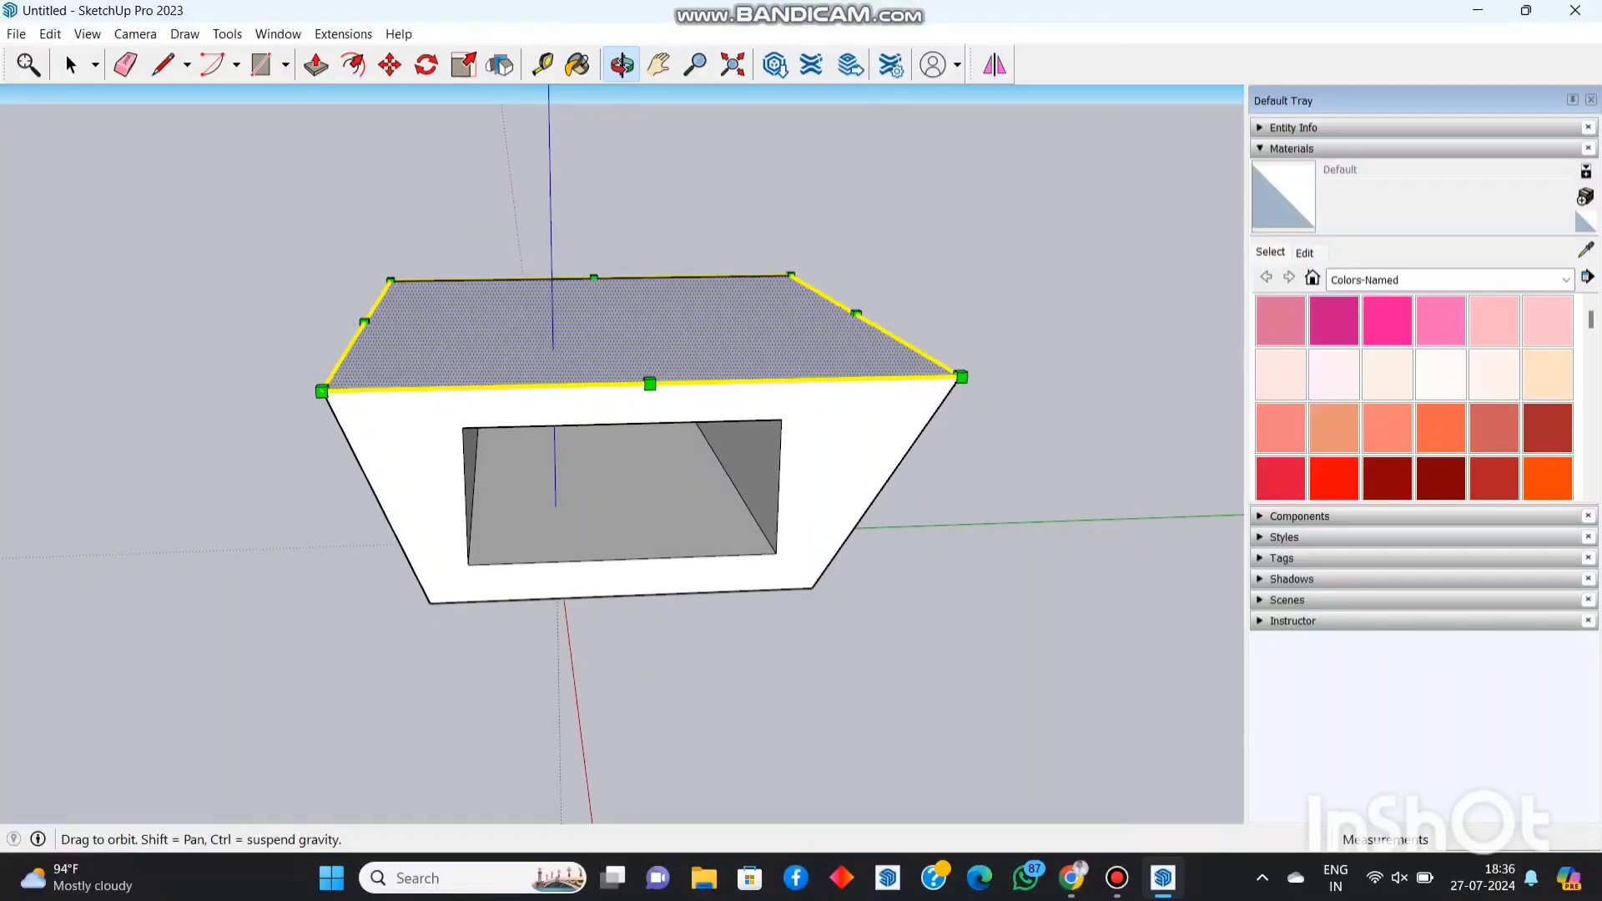
left_click(500, 65)
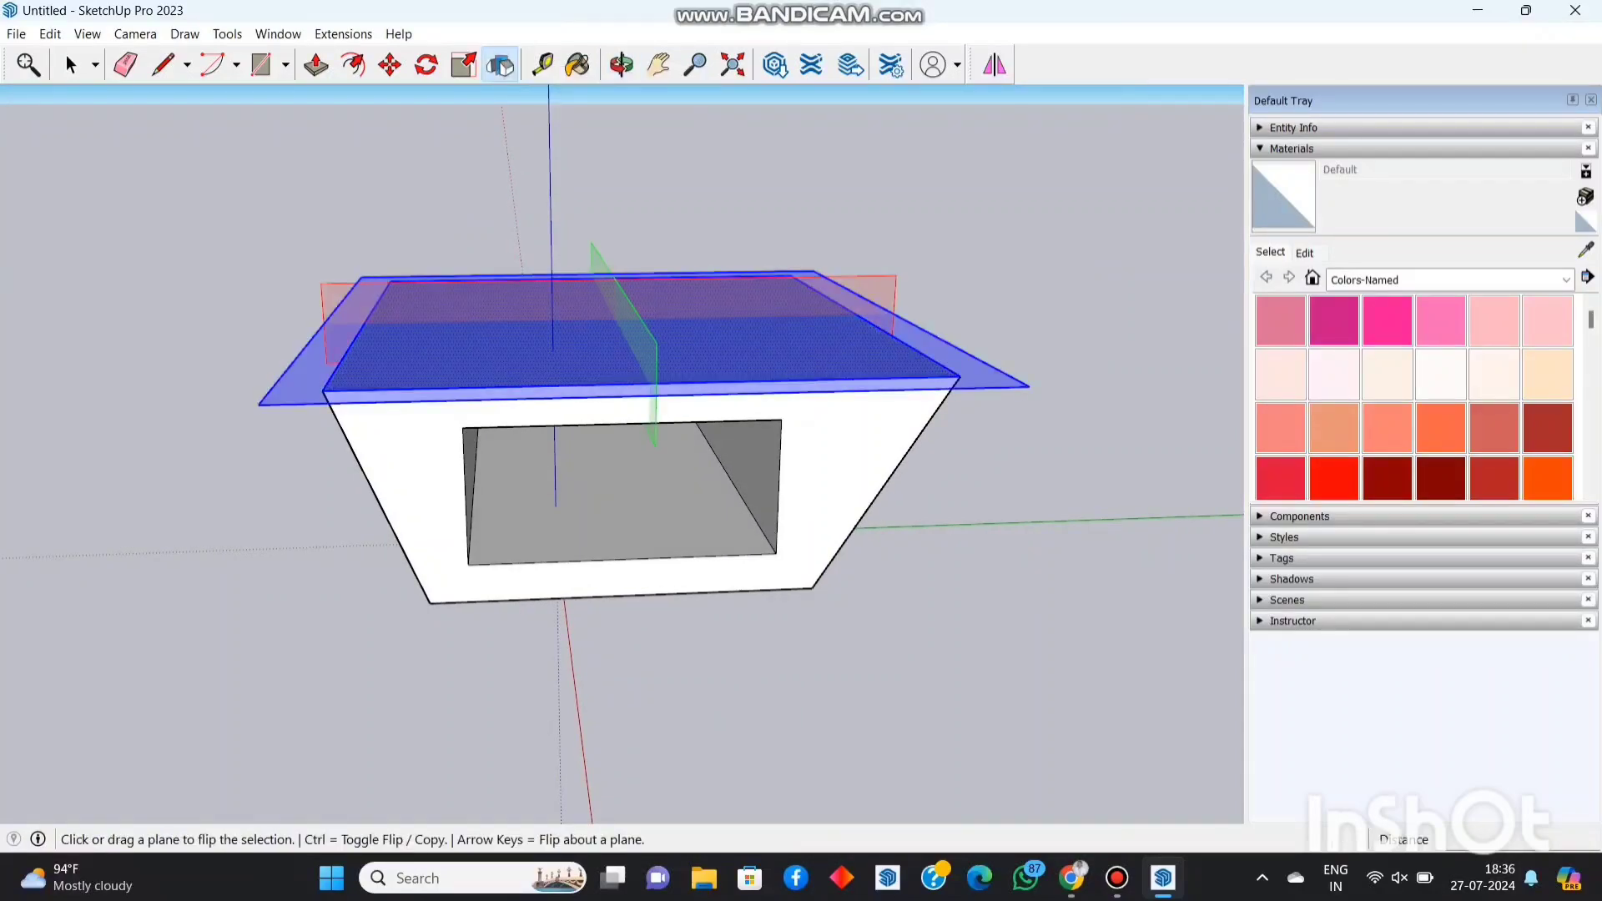
left_click_drag(618, 368, 617, 469)
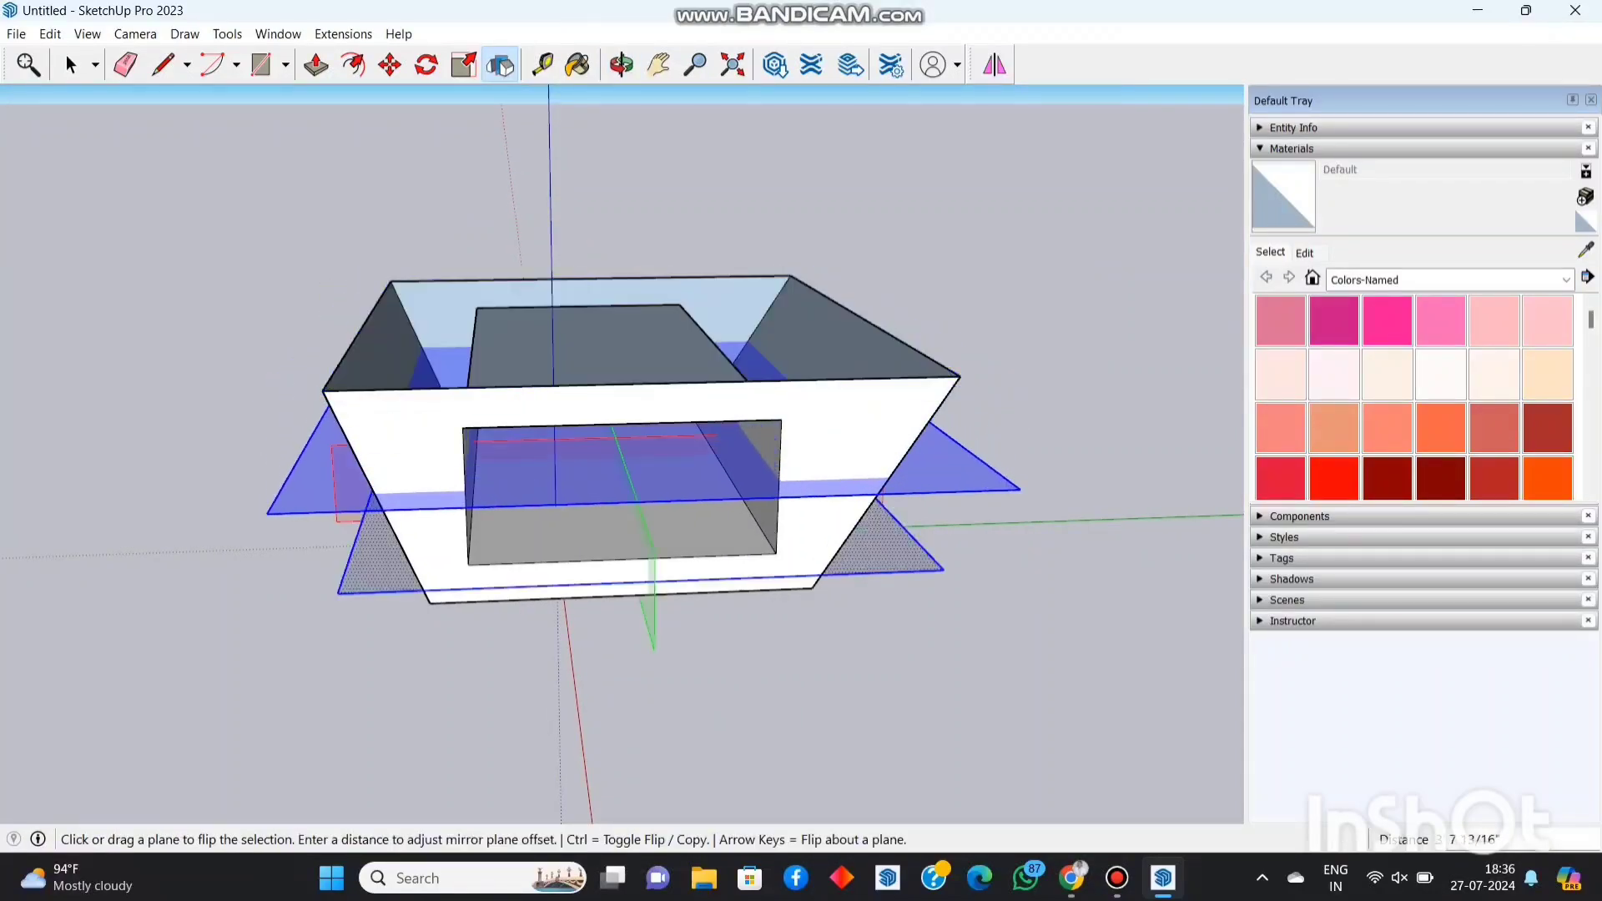
key("ctrl+z")
left_click_drag(618, 355, 618, 248)
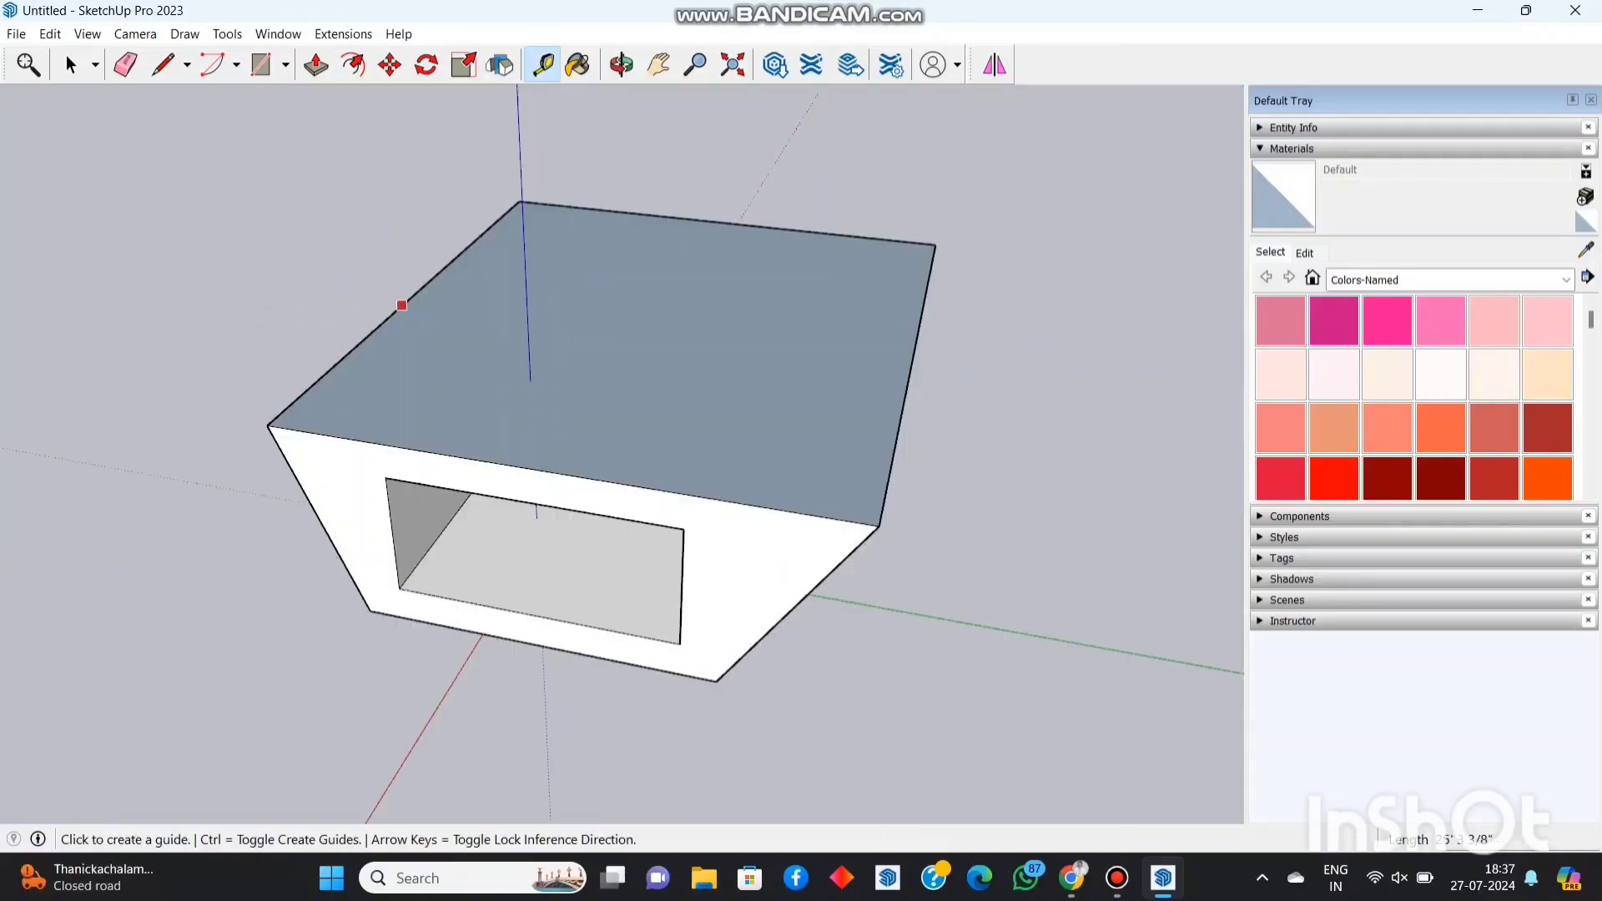
Use Tape Measure across the top face between the midpoints of its two long edges, placing a guide along the far edge
left_click(401, 306)
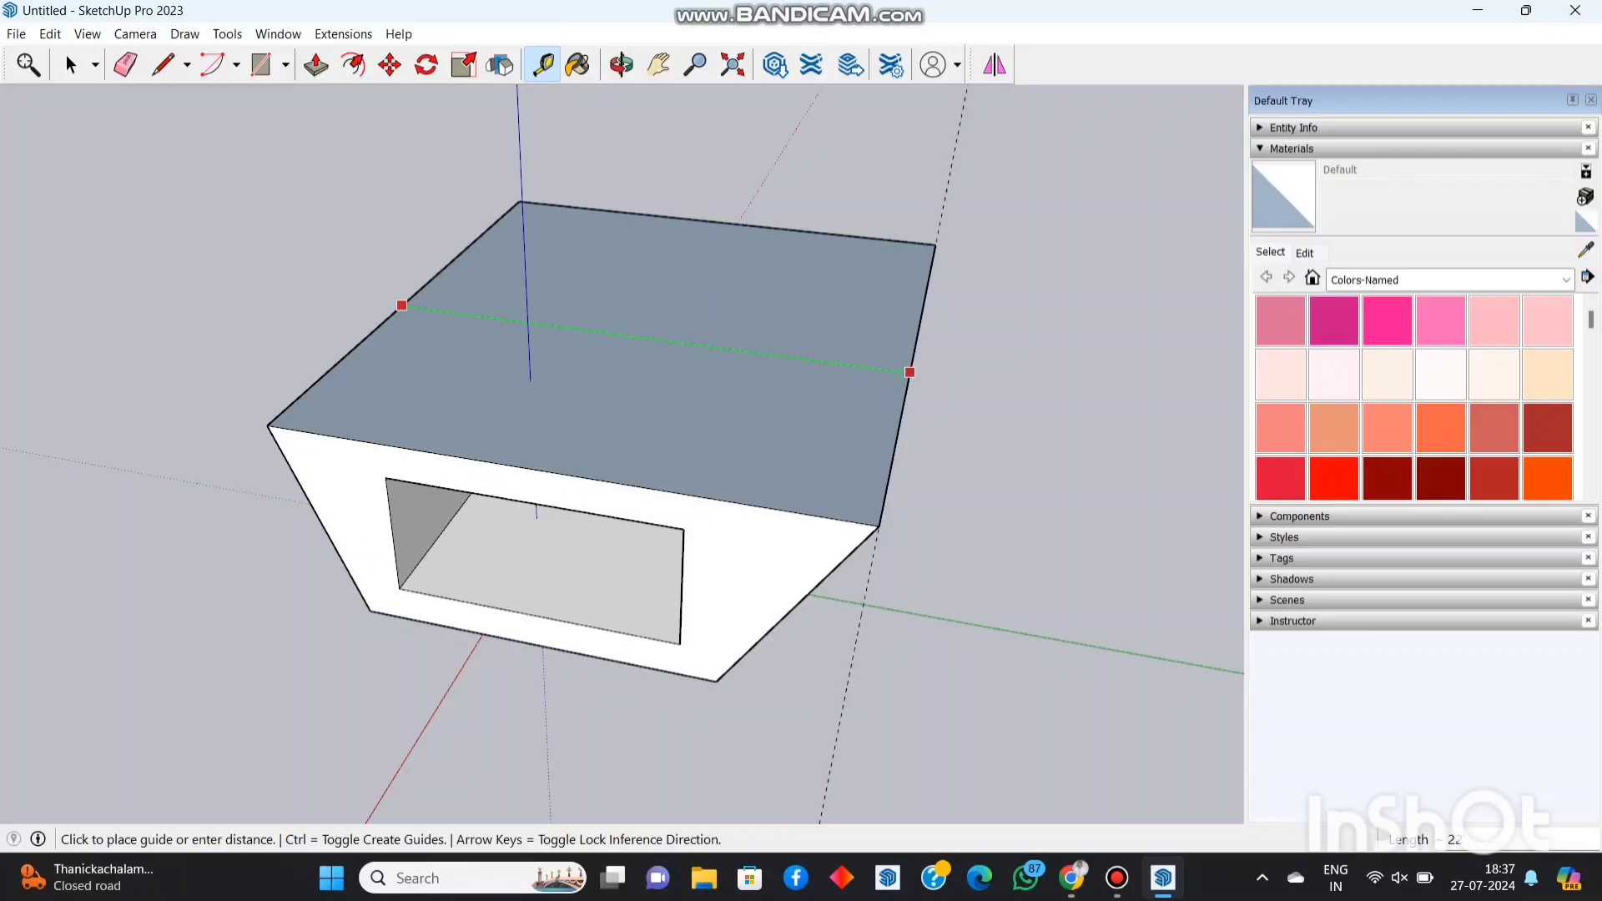
left_click(910, 370)
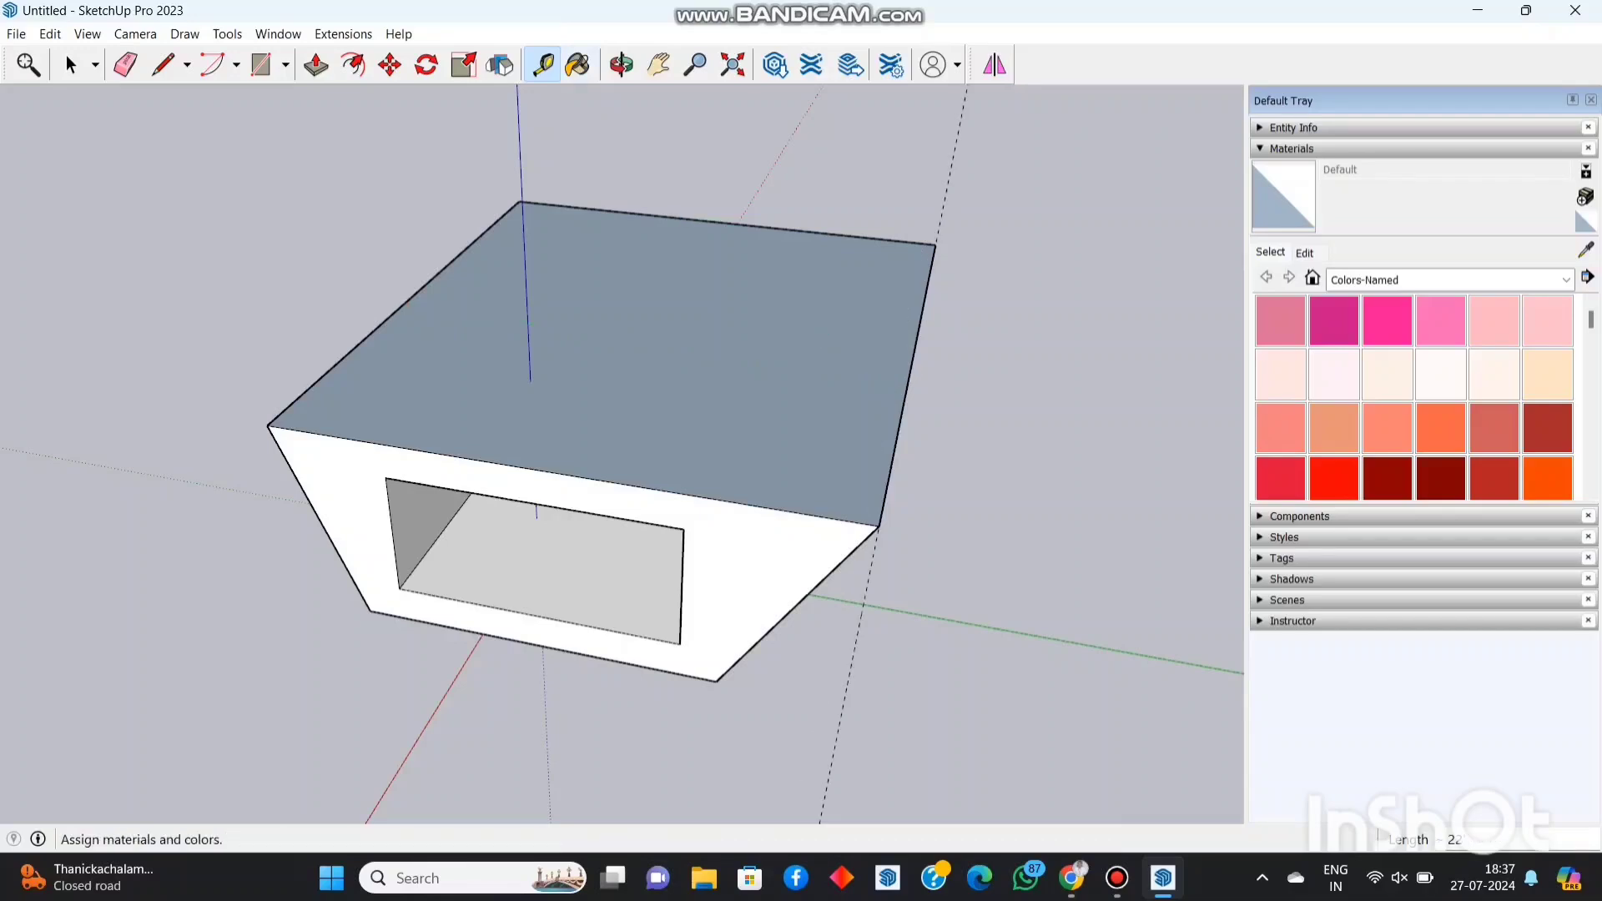
Examine the hollowed block from several sides with Orbit, Pan and Zoom, ending on a closer view of its open end
left_click(622, 65)
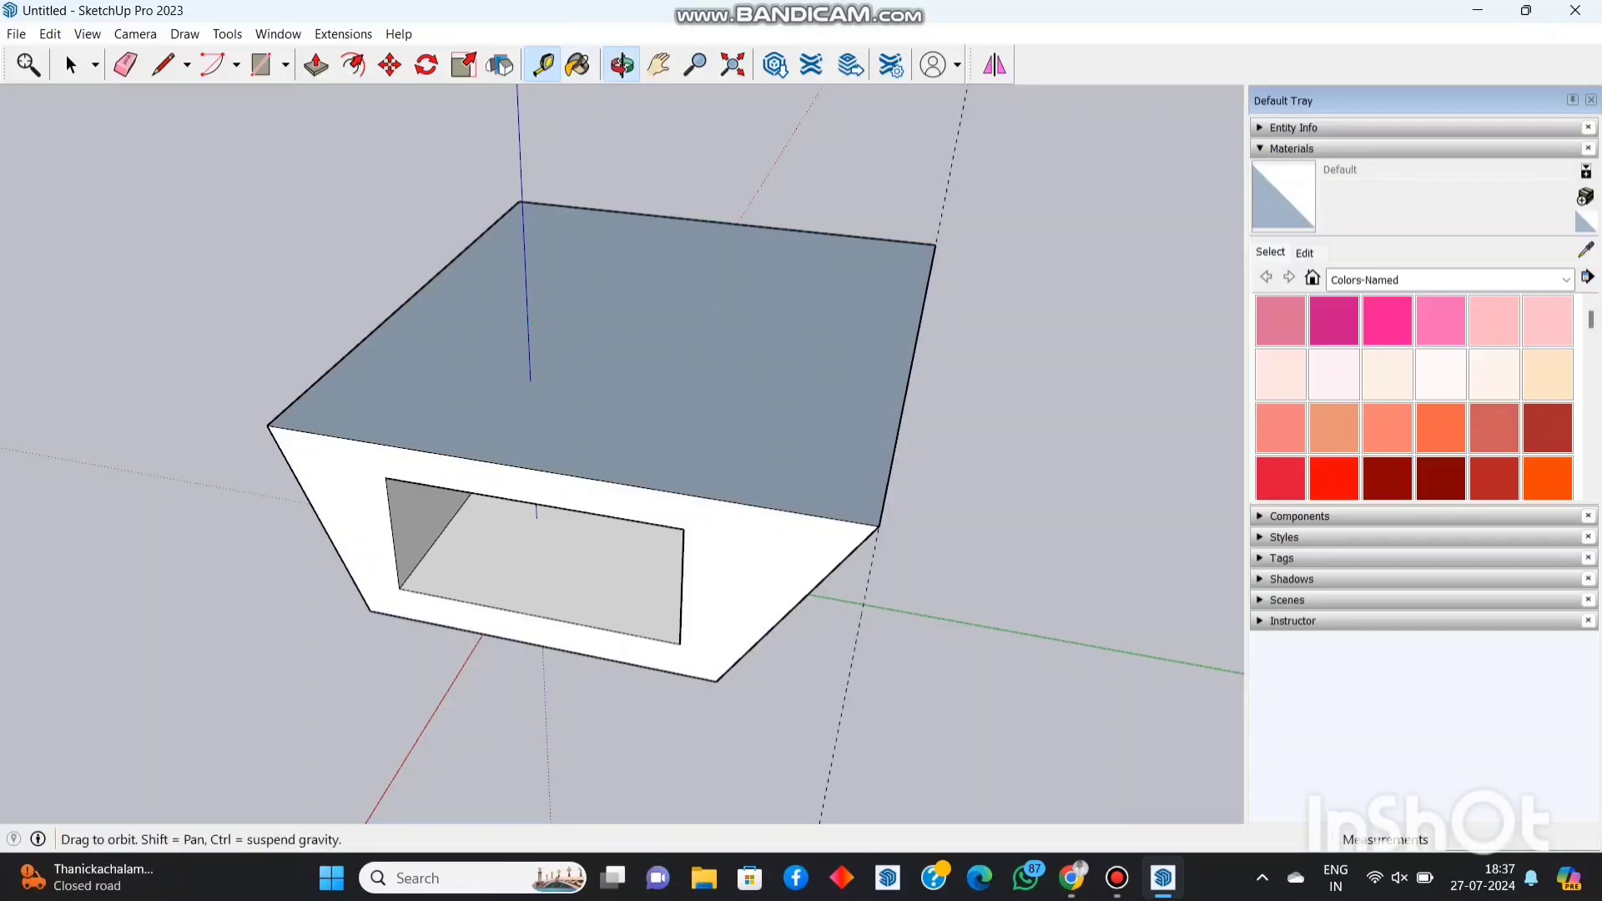
left_click_drag(534, 534, 785, 375)
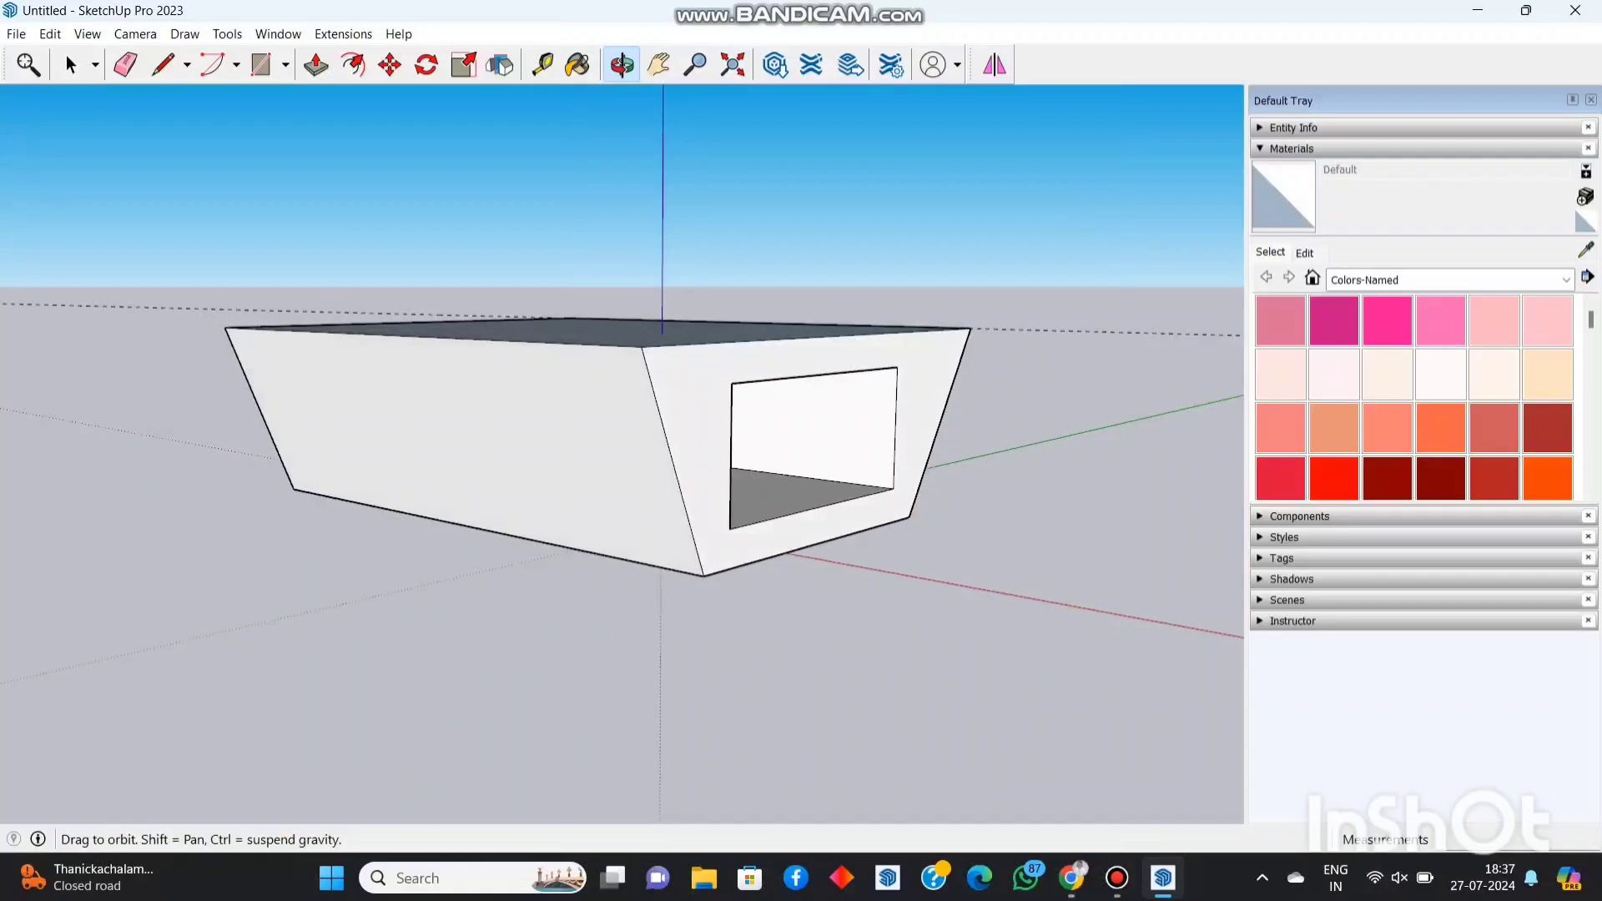
left_click_drag(484, 392, 734, 526)
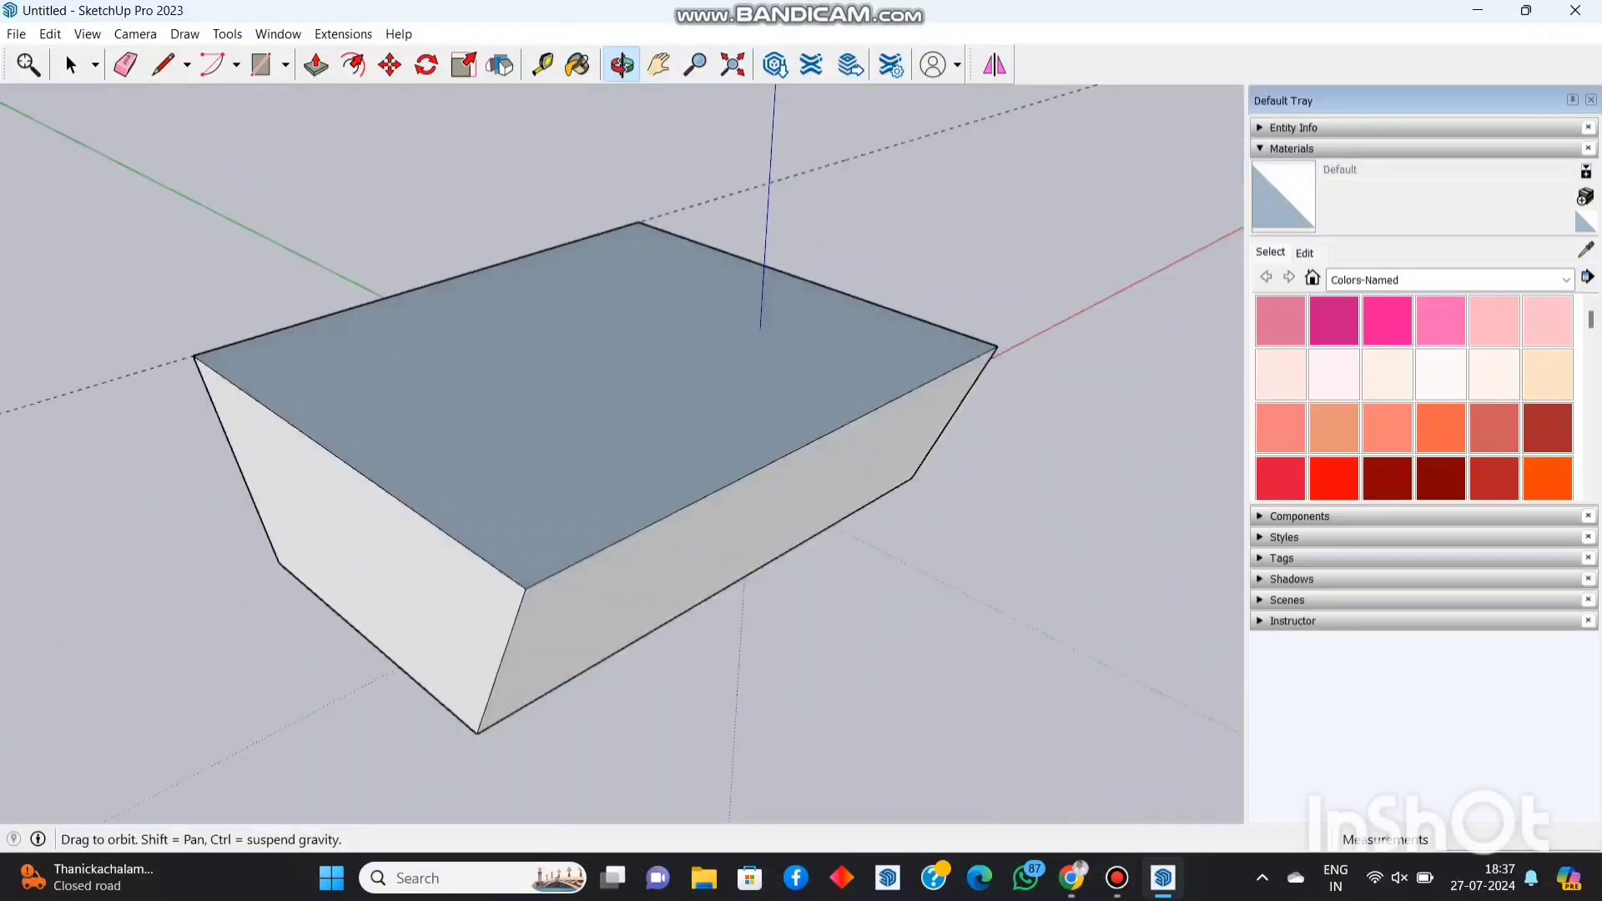
left_click_drag(584, 434, 768, 367)
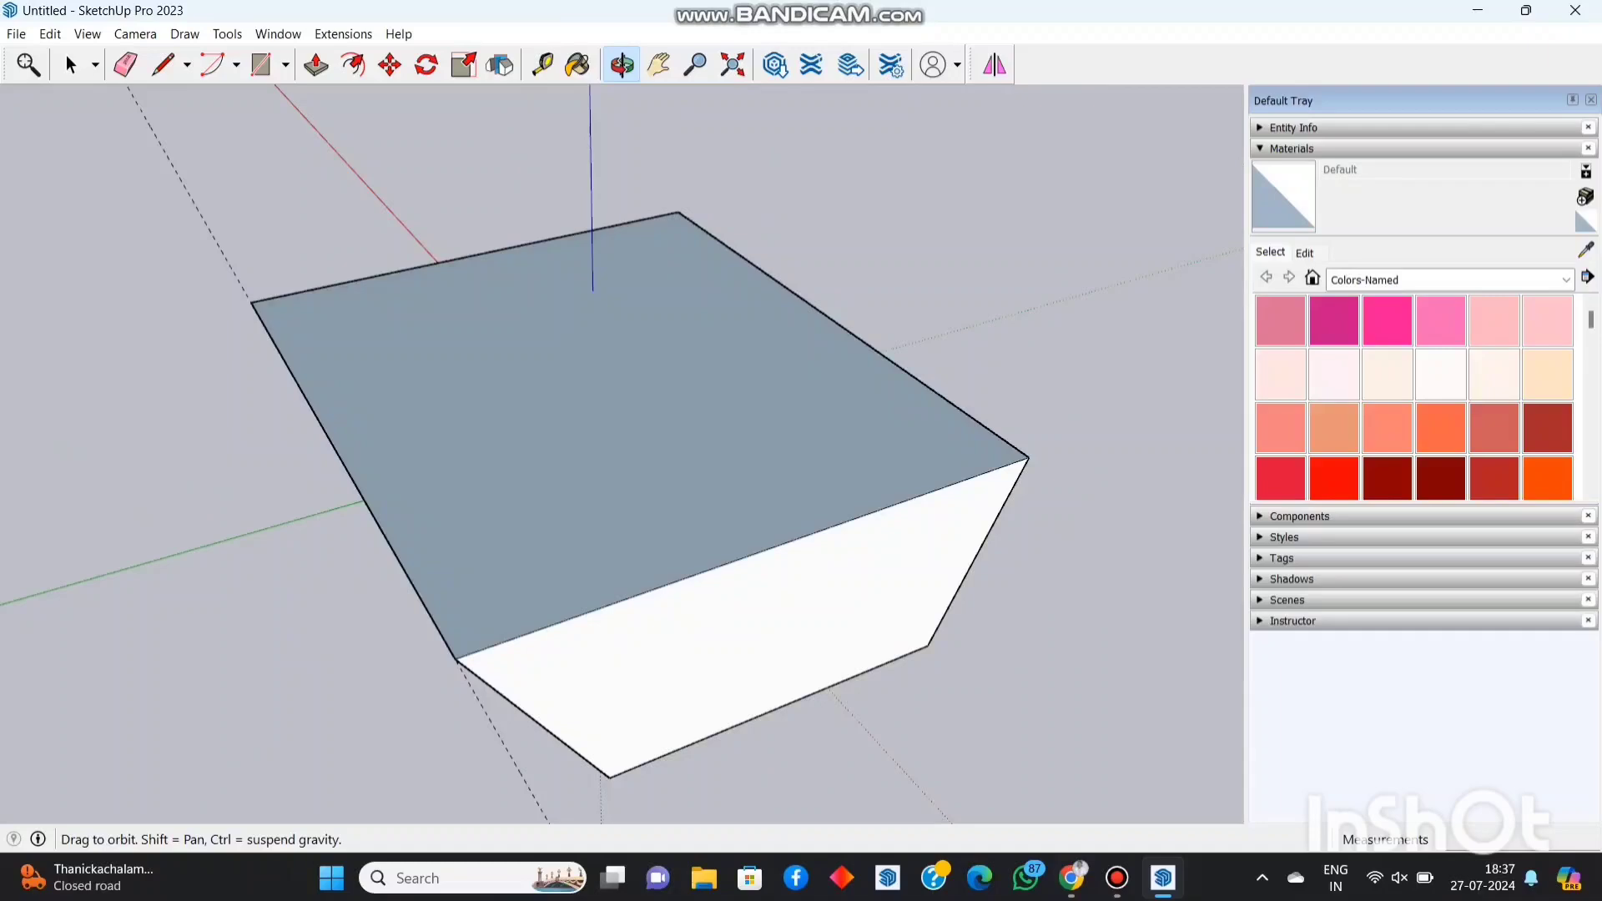
left_click_drag(584, 501, 727, 384)
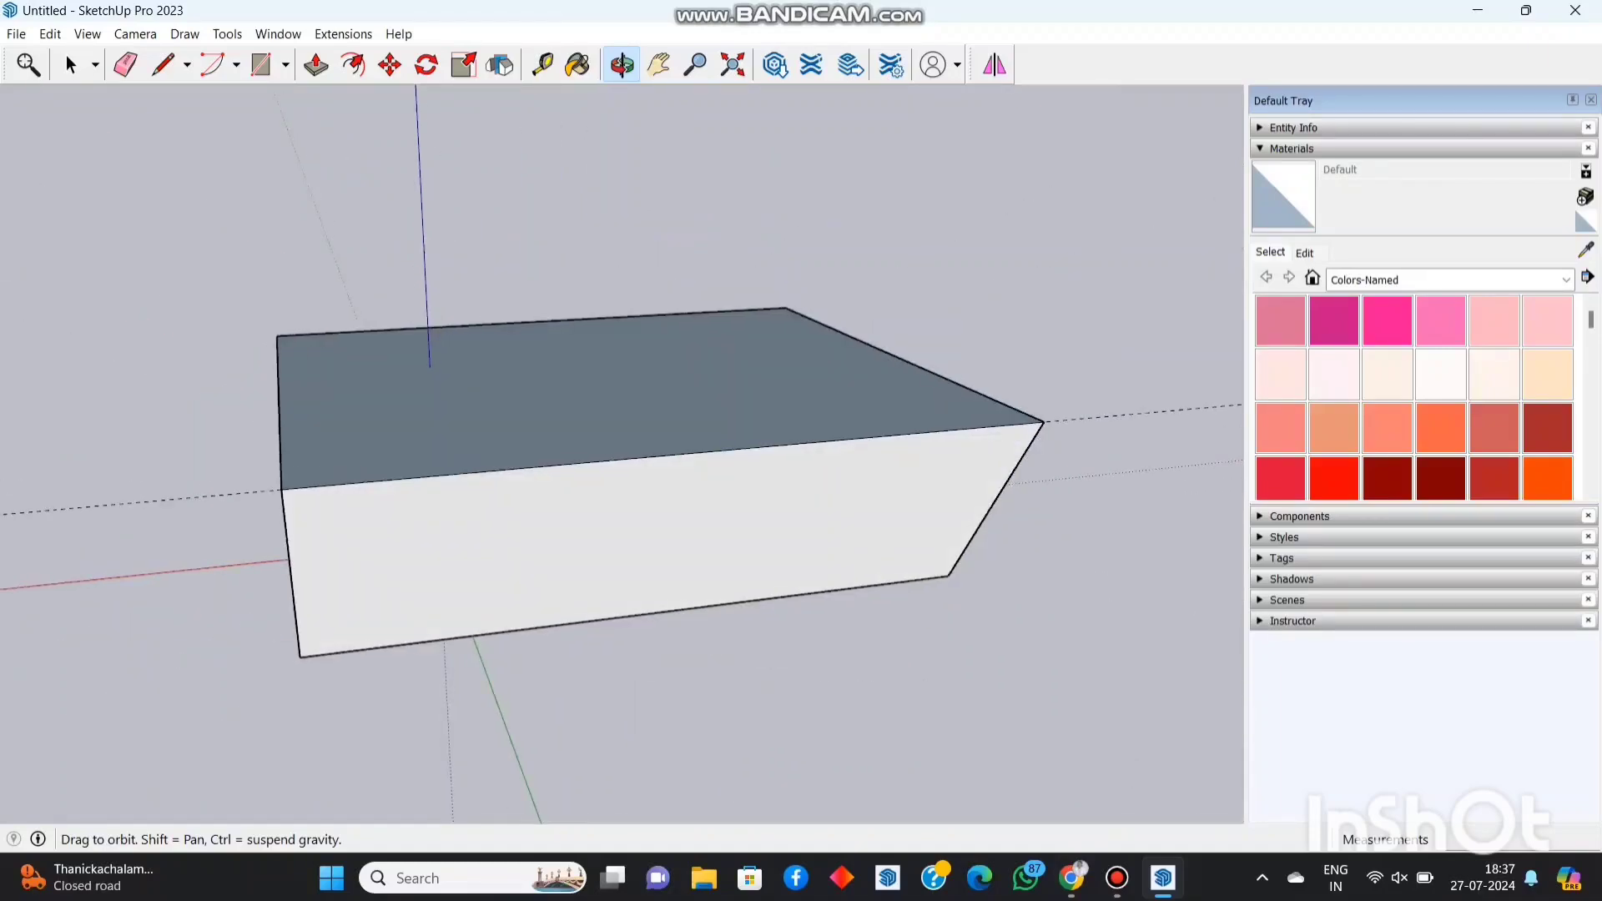
left_click_drag(451, 518, 752, 404)
left_click(659, 64)
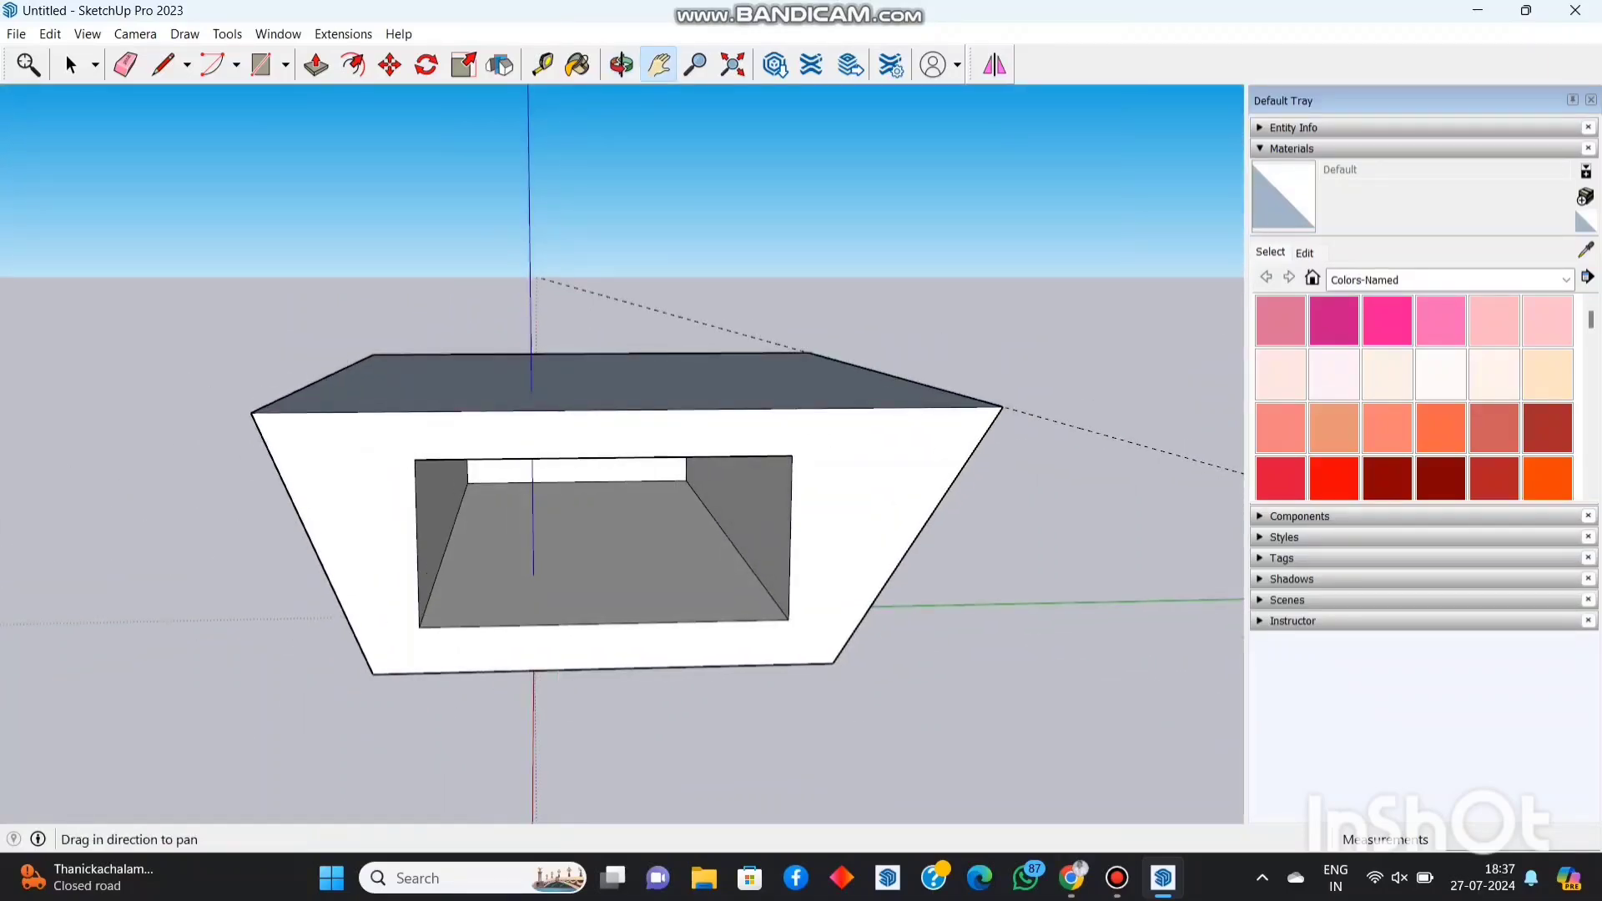
left_click_drag(793, 501, 671, 343)
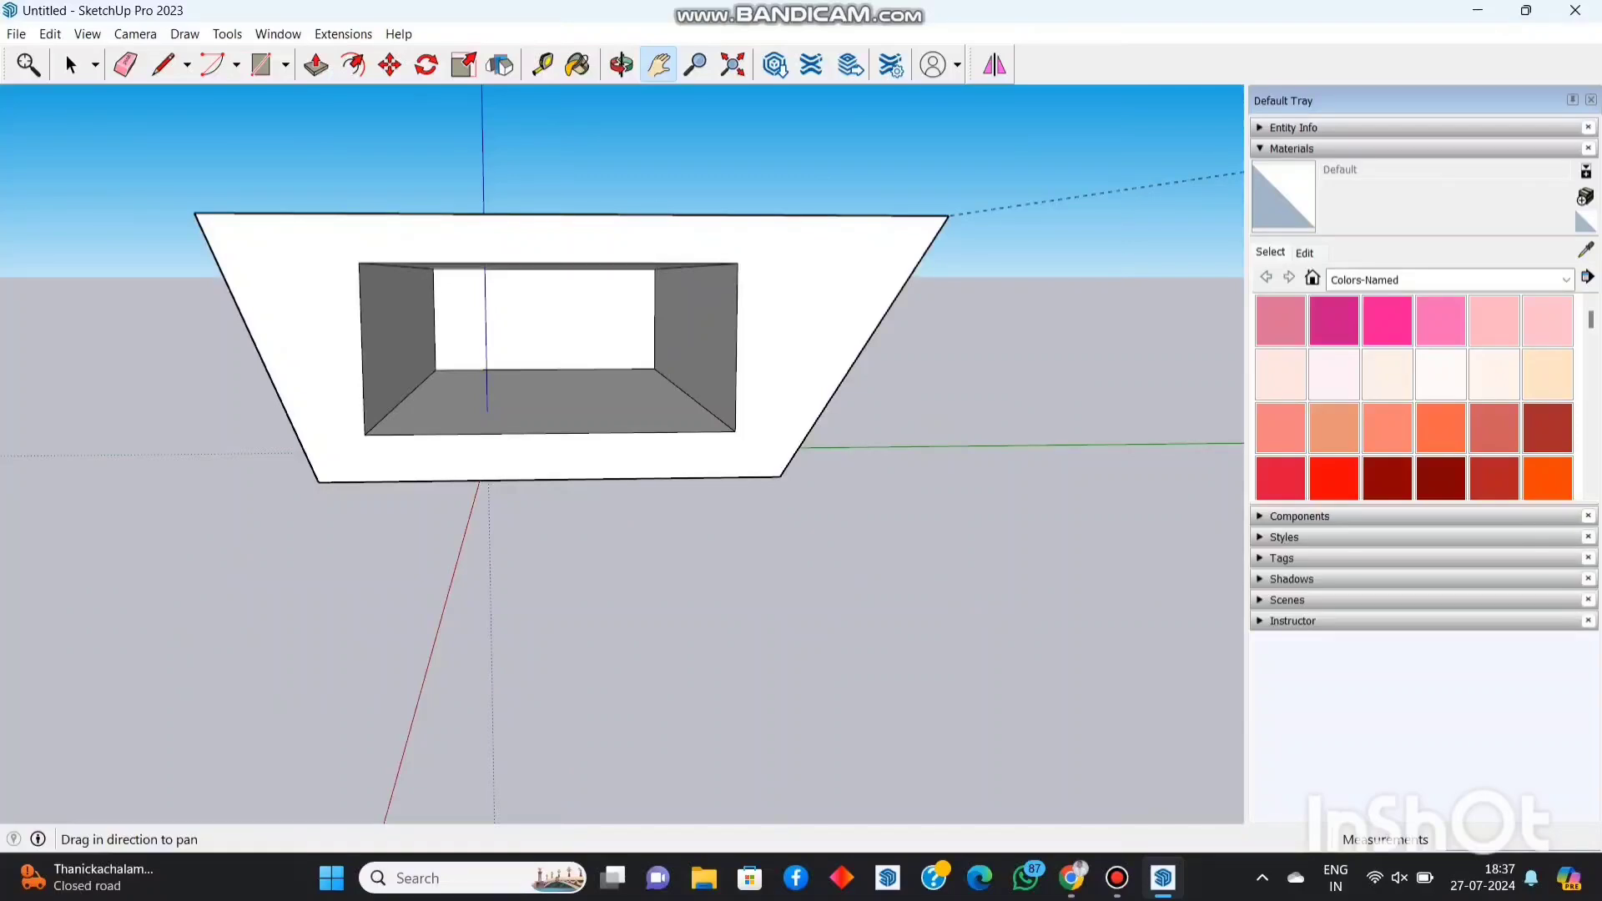
left_click(696, 64)
left_click_drag(622, 418, 622, 593)
left_click(733, 64)
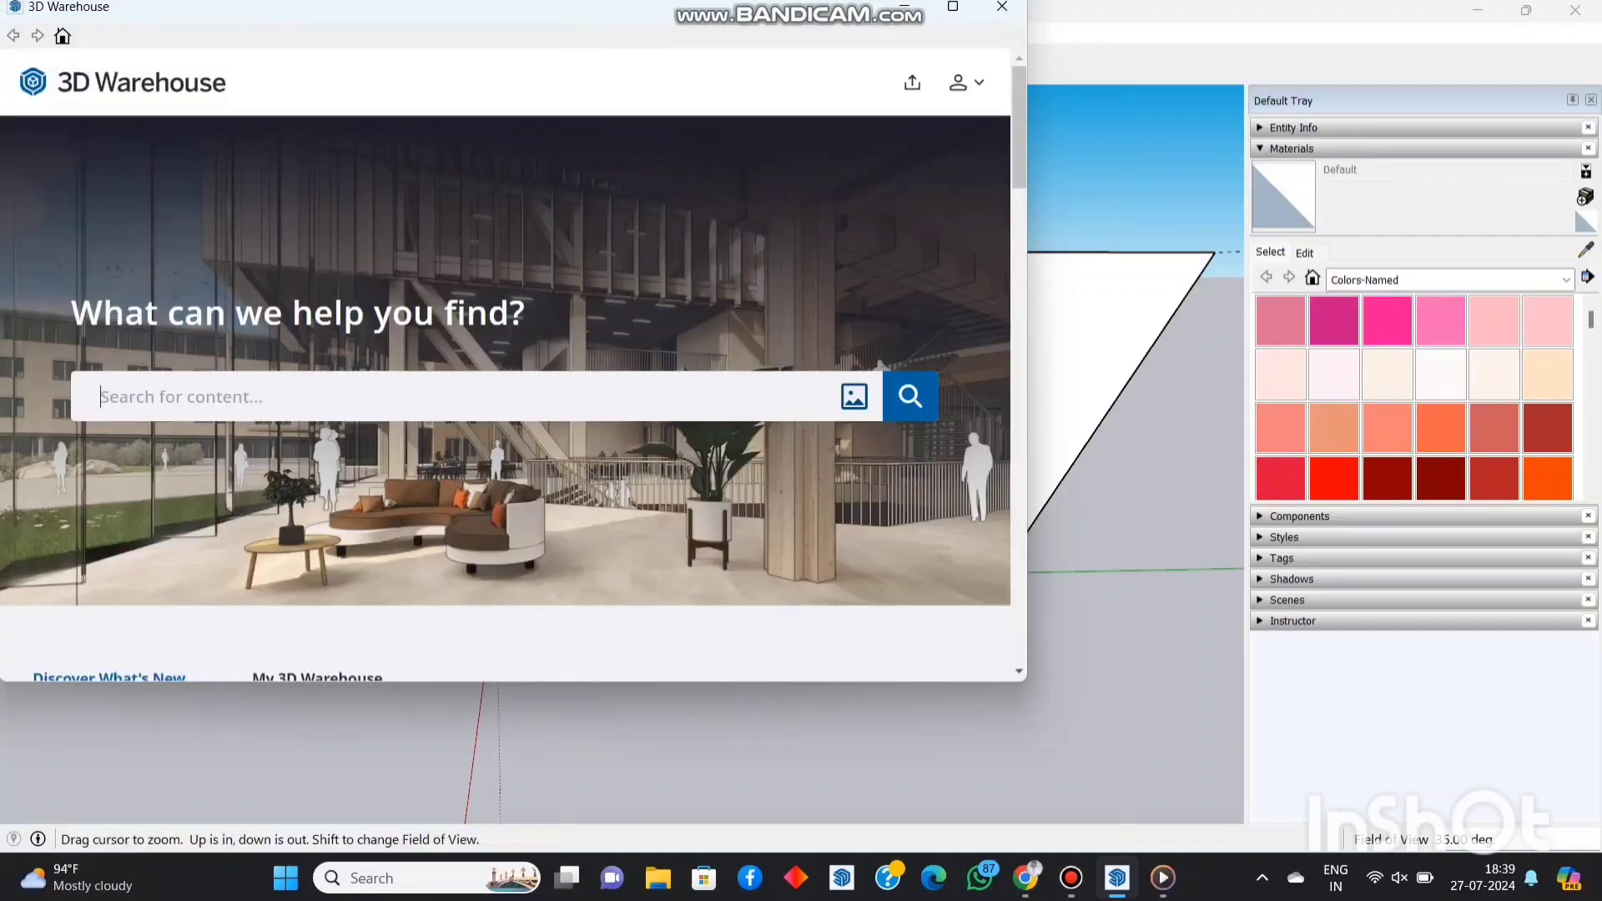
Search 3D Warehouse for "mirror" and look through the models
type("mirror")
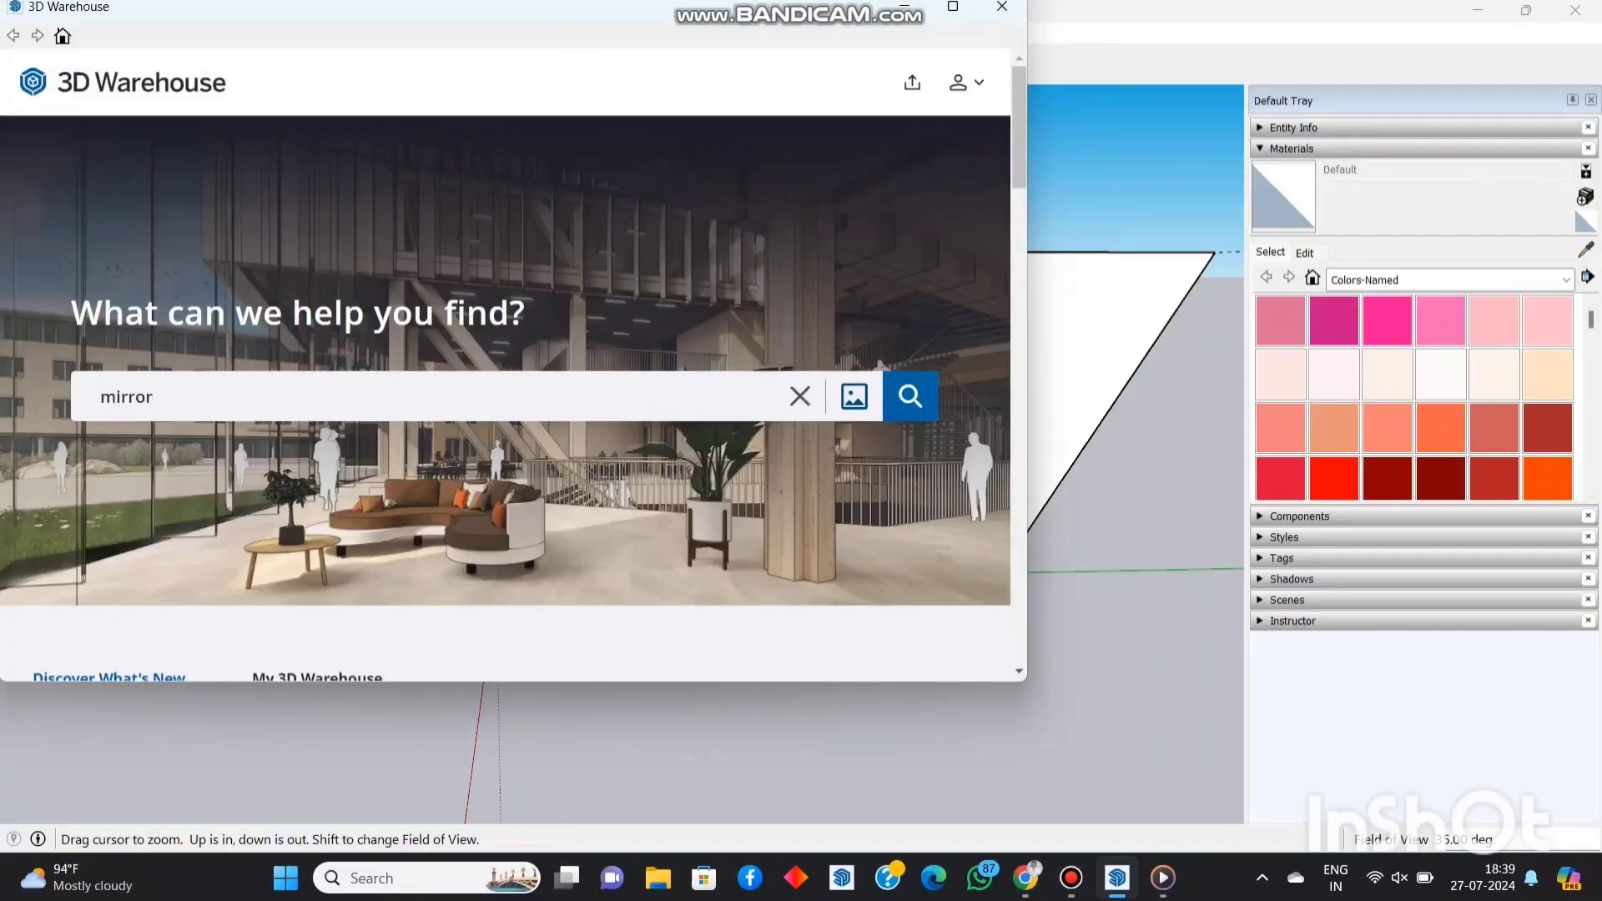
key("Return")
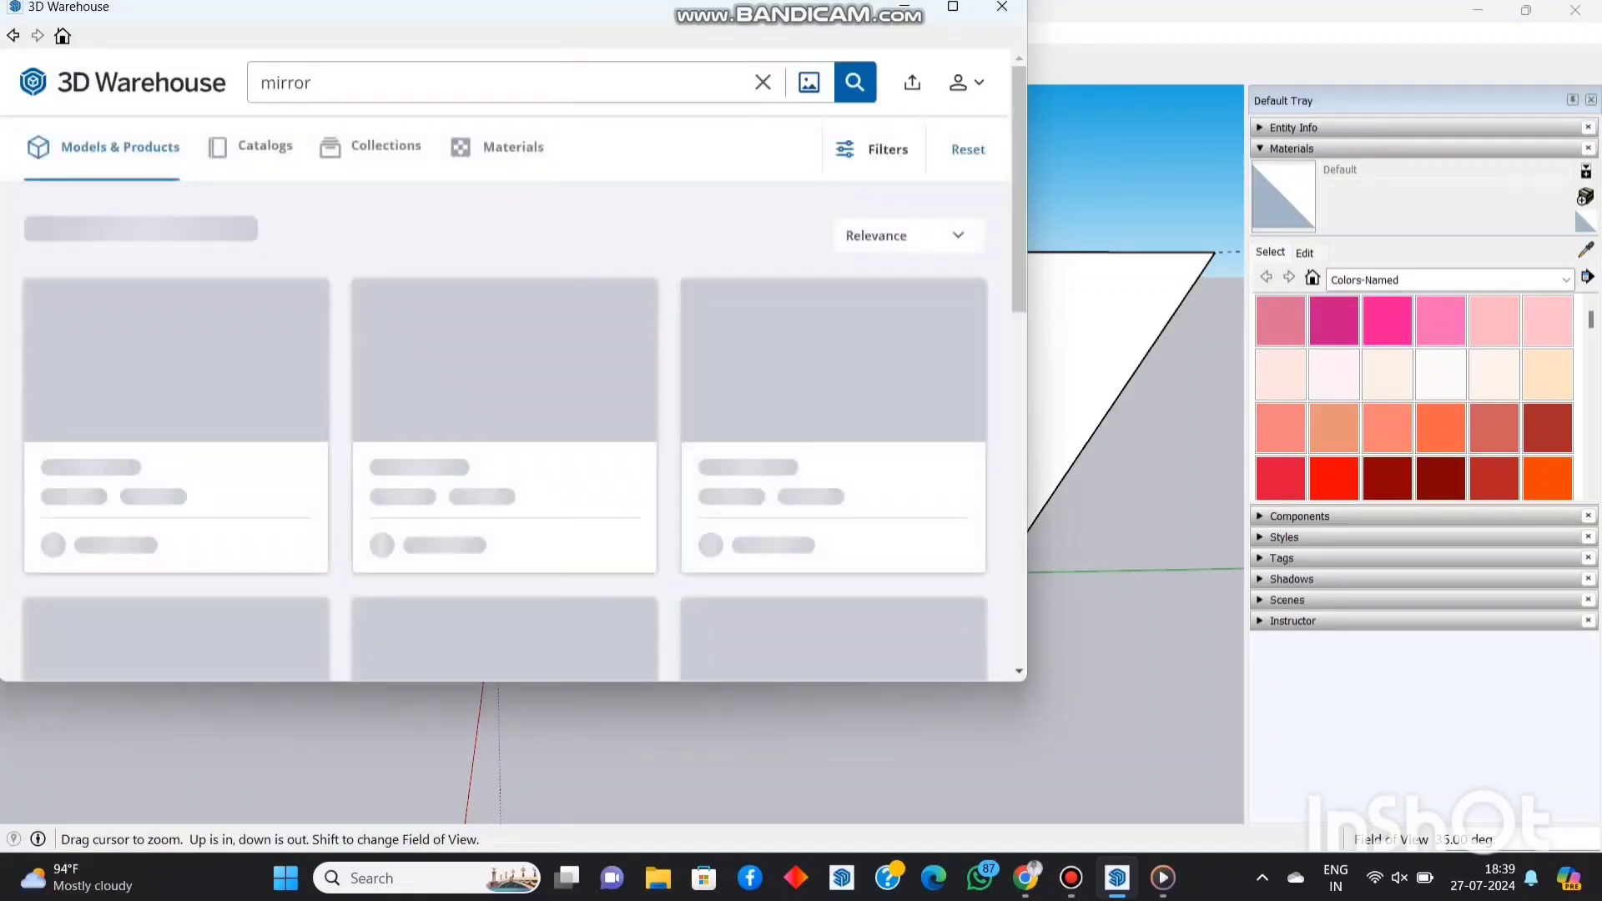
scroll(505, 418, "down", 2)
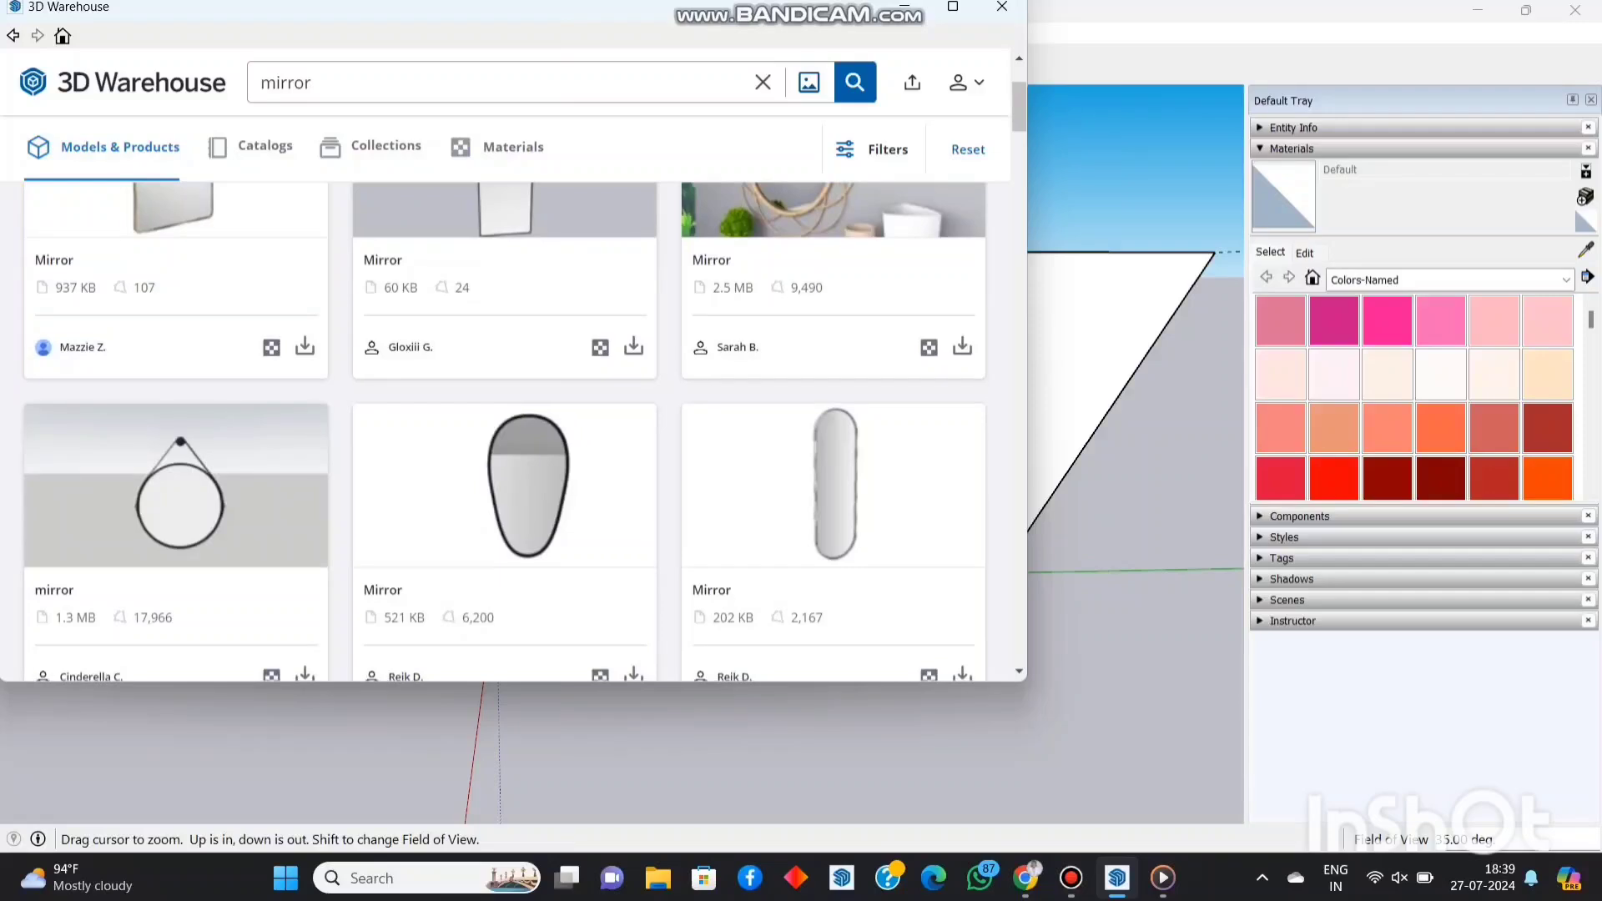
Search 3D Warehouse for "window" and download the 13 KB Window model directly into the model
key("ctrl+a")
type("window")
key("Return")
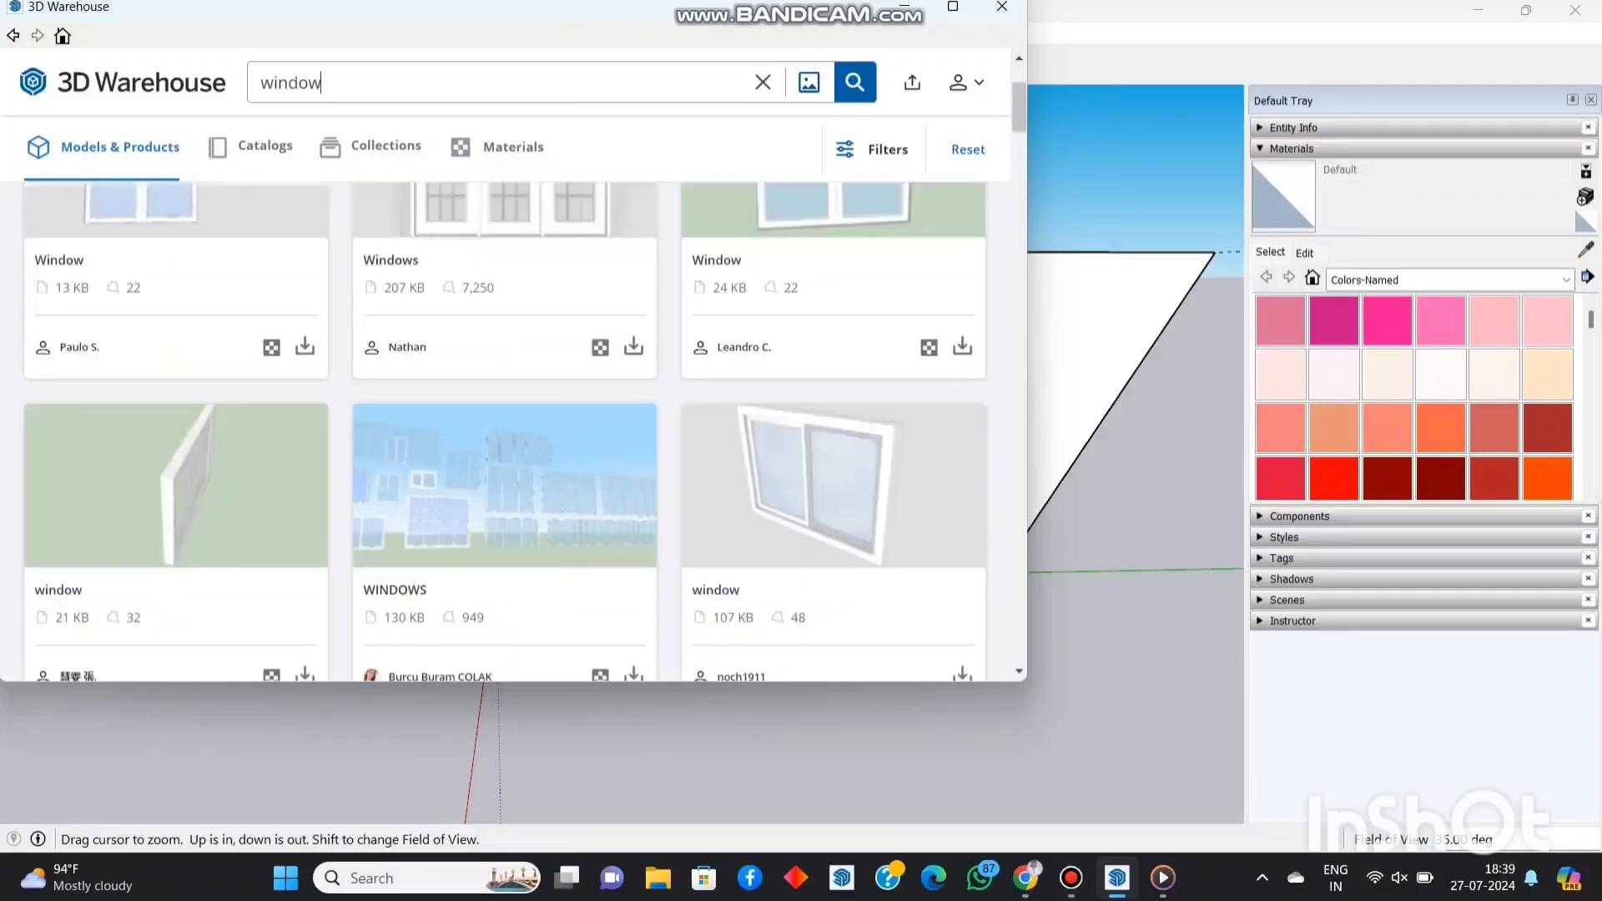
left_click(305, 346)
left_click(434, 396)
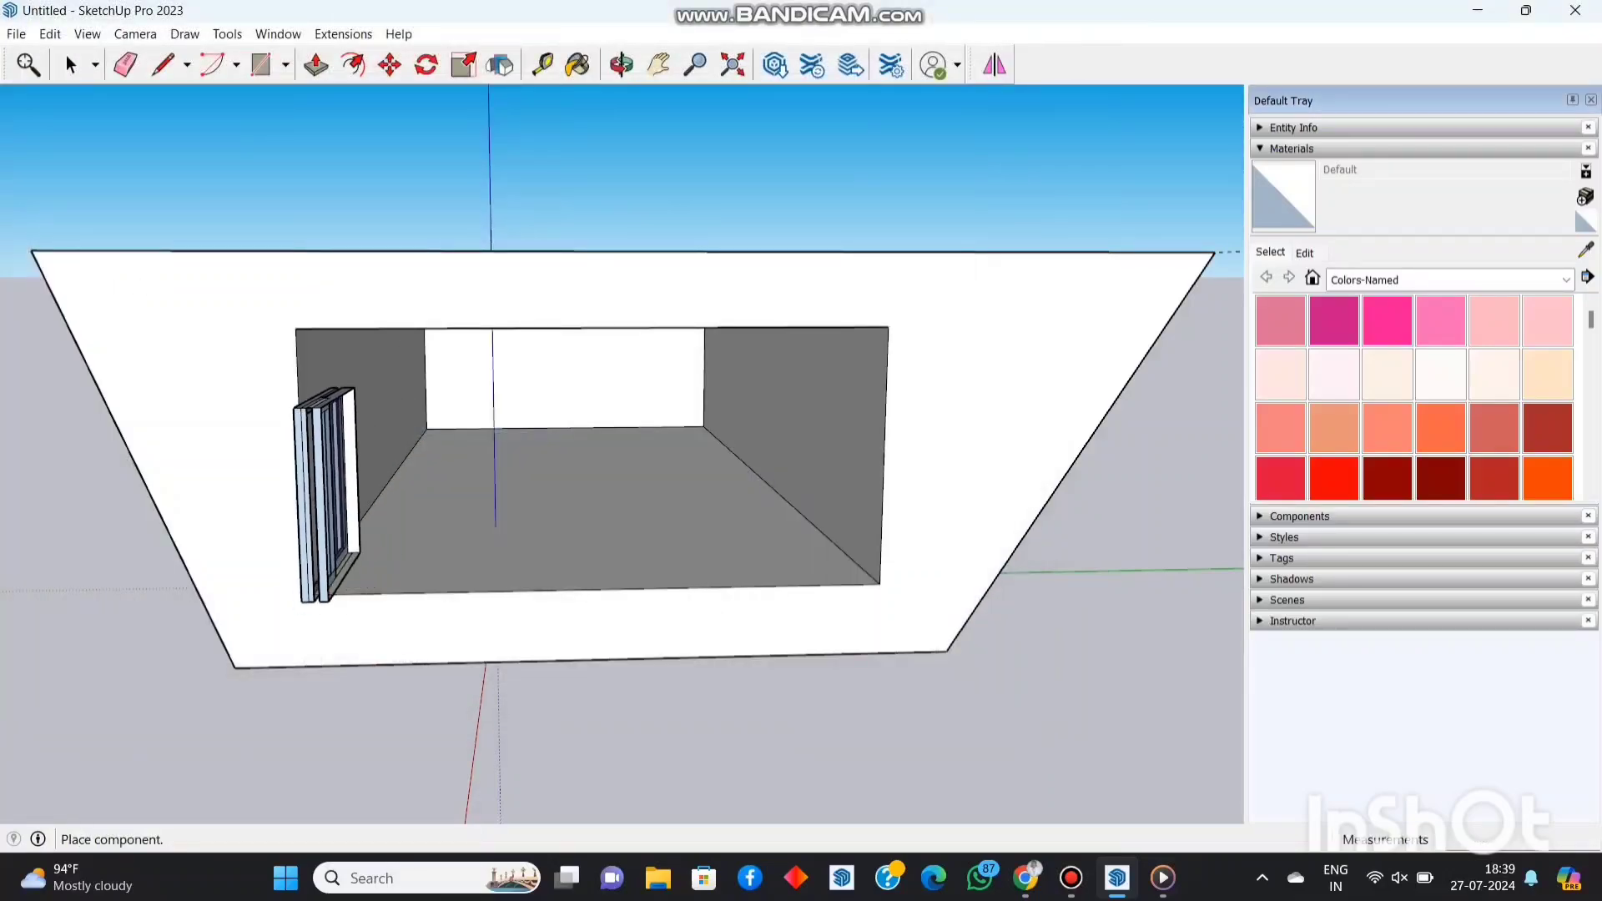
Place the window on the opening's lower edge and rotate it a quarter turn so its panes face out of the opening
left_click(411, 587)
left_click(622, 65)
left_click_drag(618, 350, 622, 501)
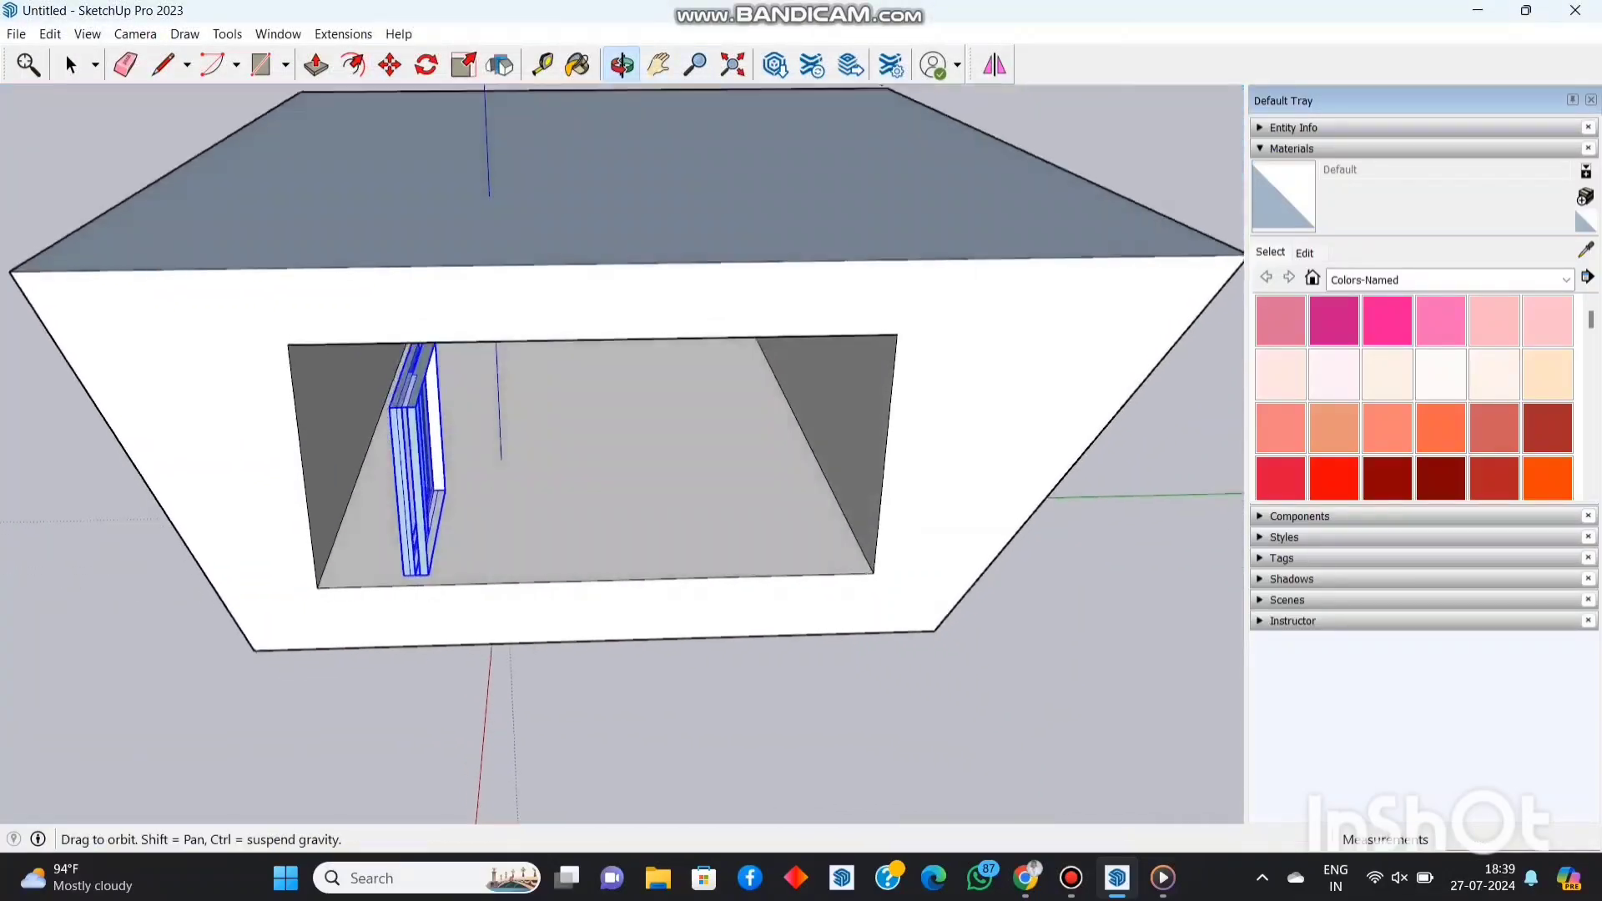
left_click(390, 64)
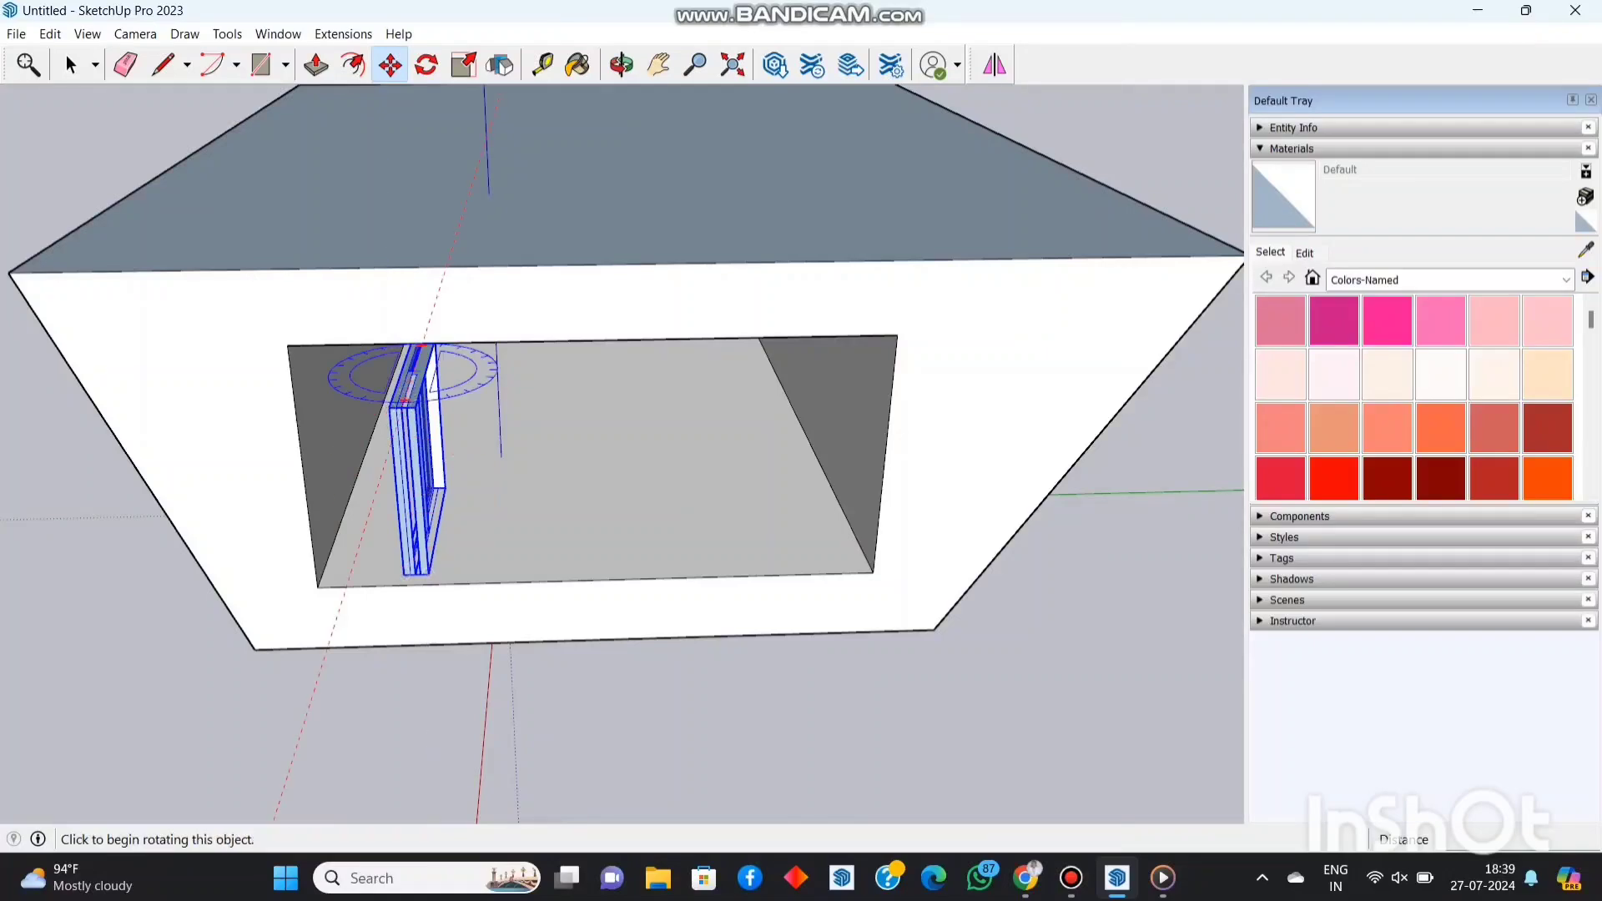
left_click(406, 396)
left_click(499, 372)
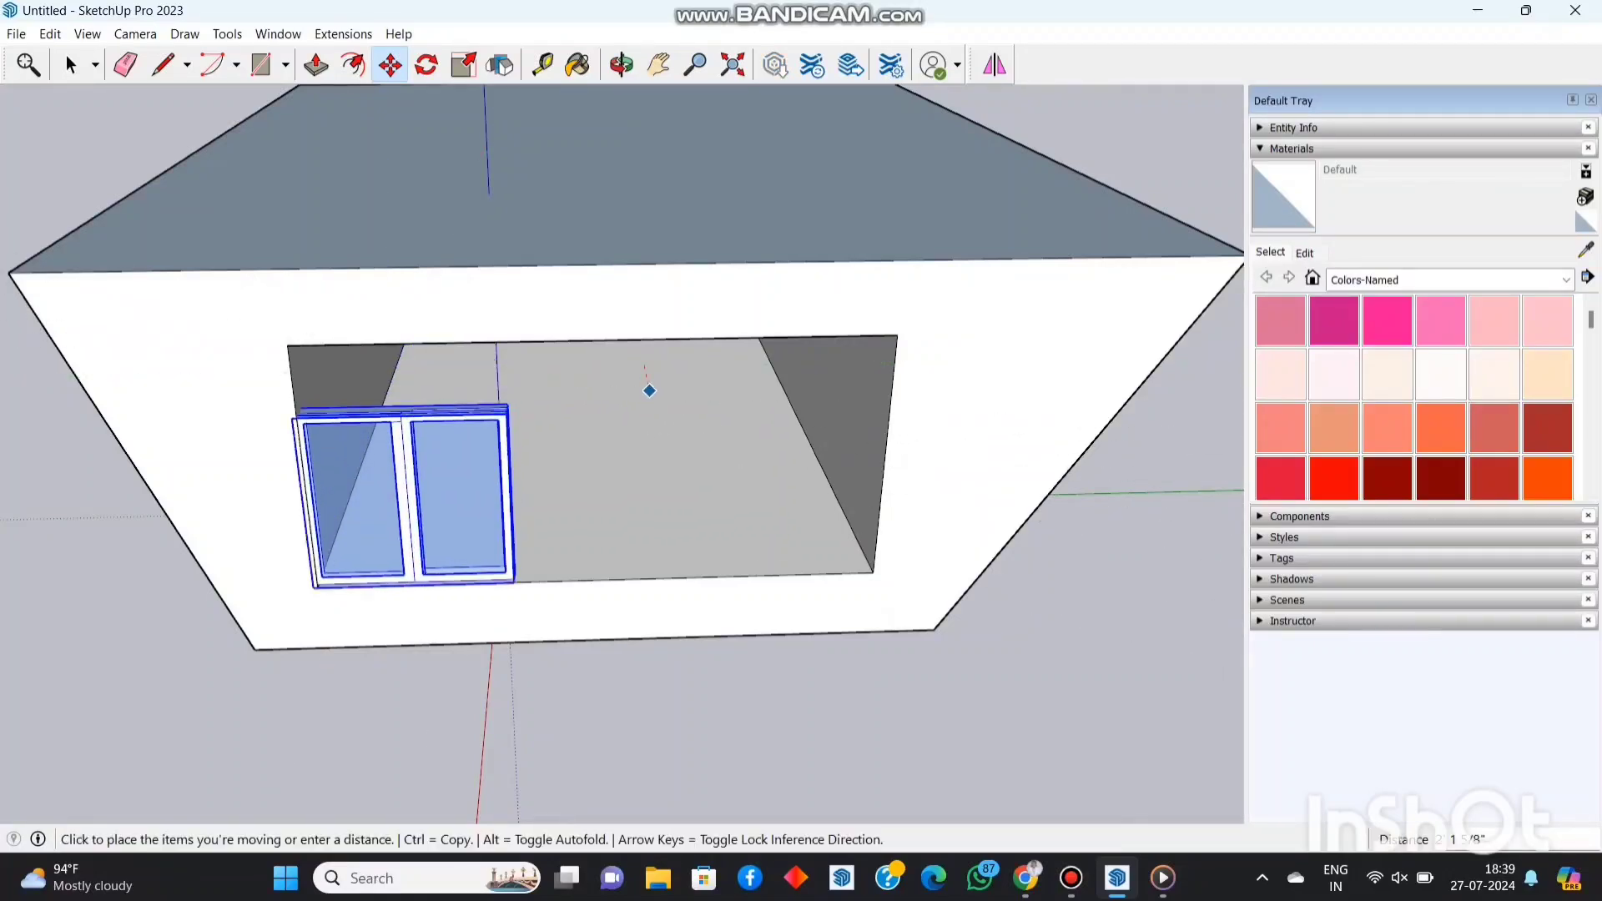
Browse the featured extensions in Extension Warehouse and search for "mirror and duplicate objects"
left_click(812, 64)
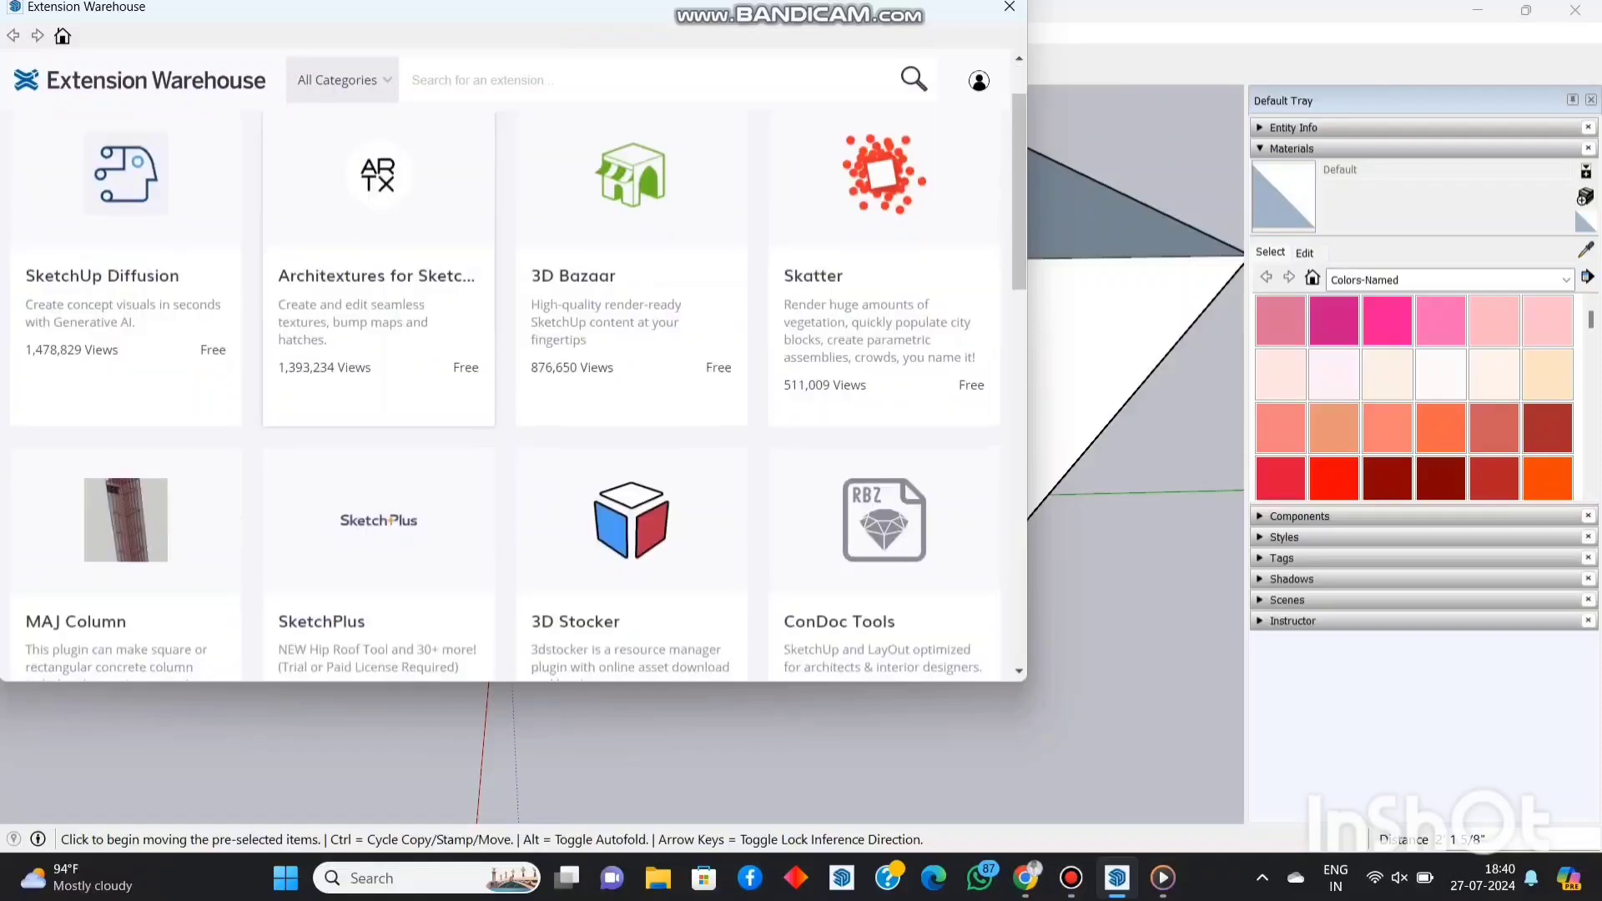
scroll(517, 384, "down", 5)
scroll(517, 384, "down", 3)
scroll(517, 383, "up", 10)
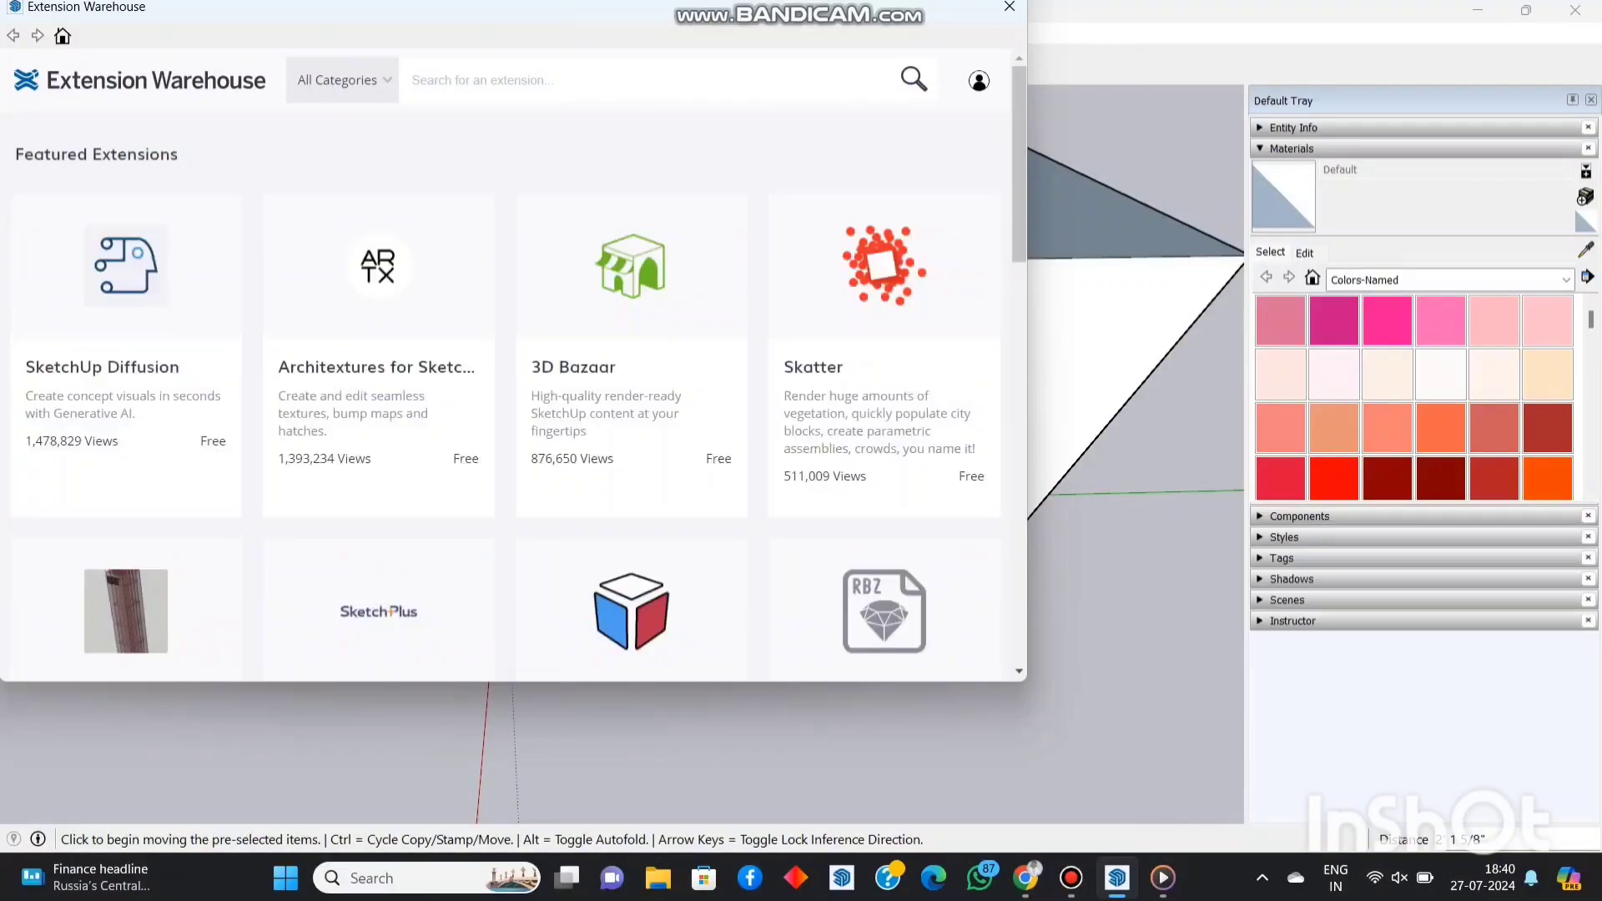
left_click(534, 80)
type("mirroe")
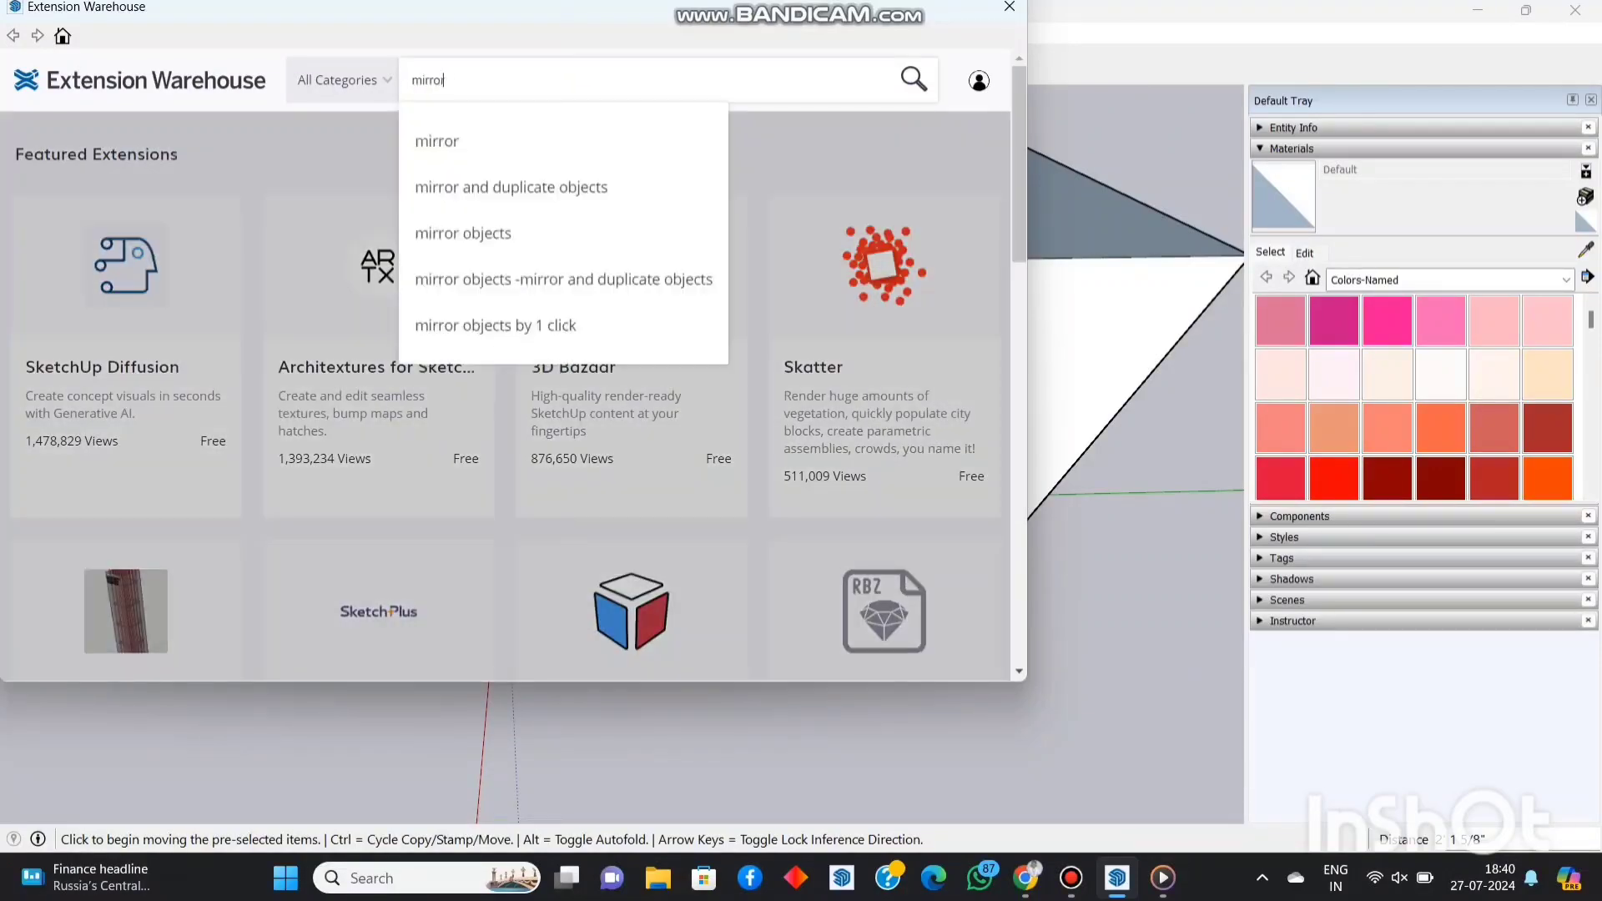
left_click(511, 187)
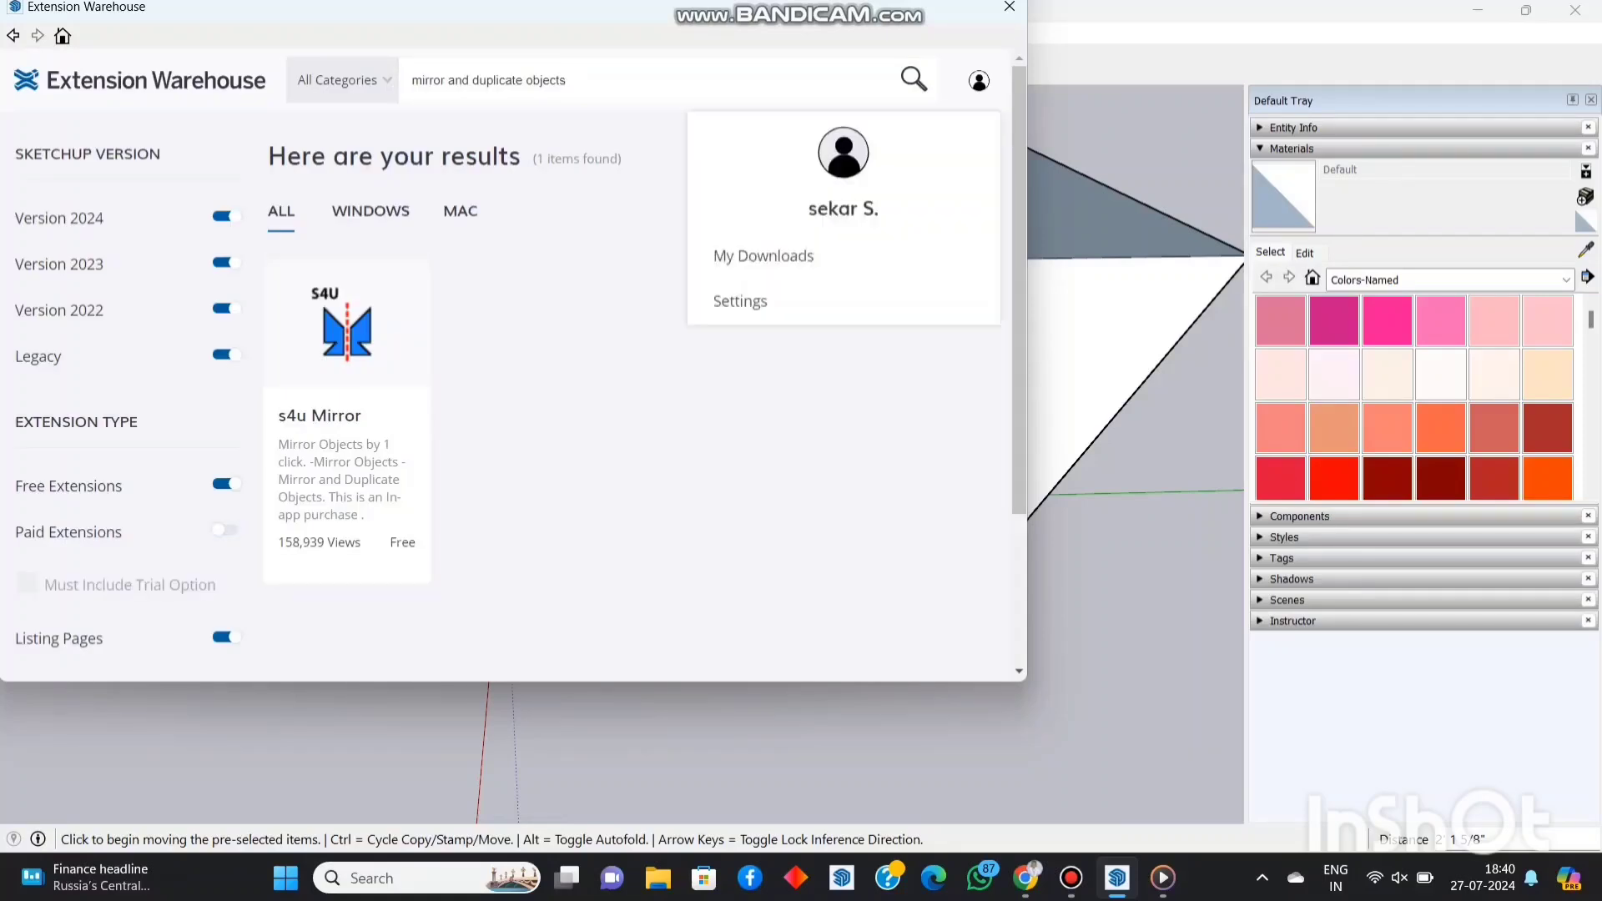
Leave Extension Warehouse and review the installed extensions in Extension Manager, including their update and uninstall options
left_click(1010, 6)
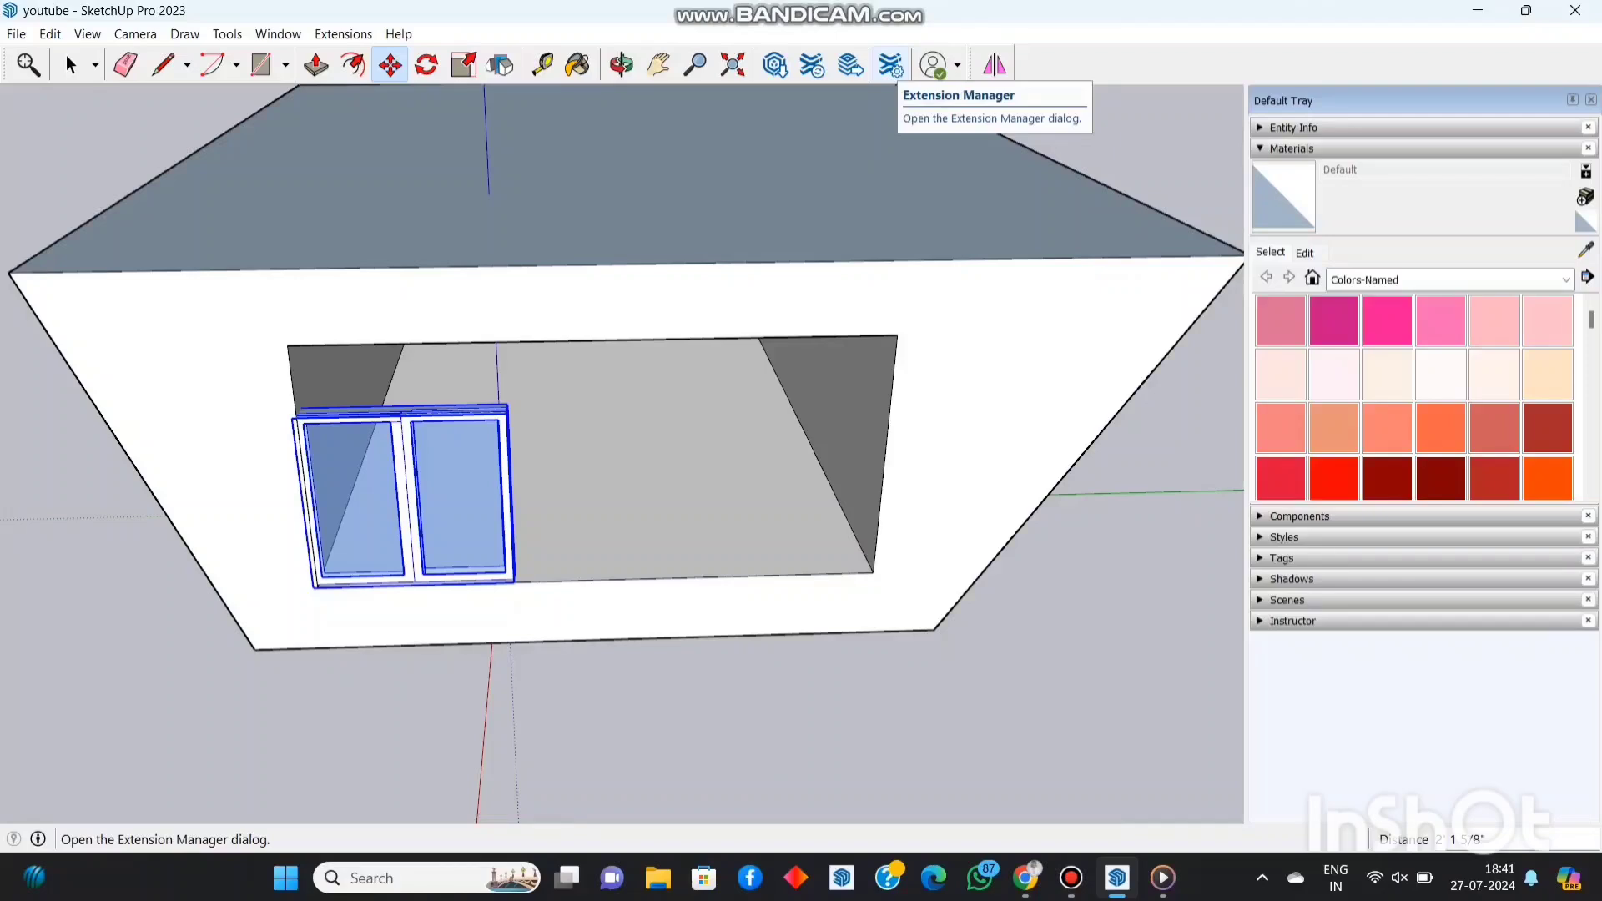
left_click(892, 65)
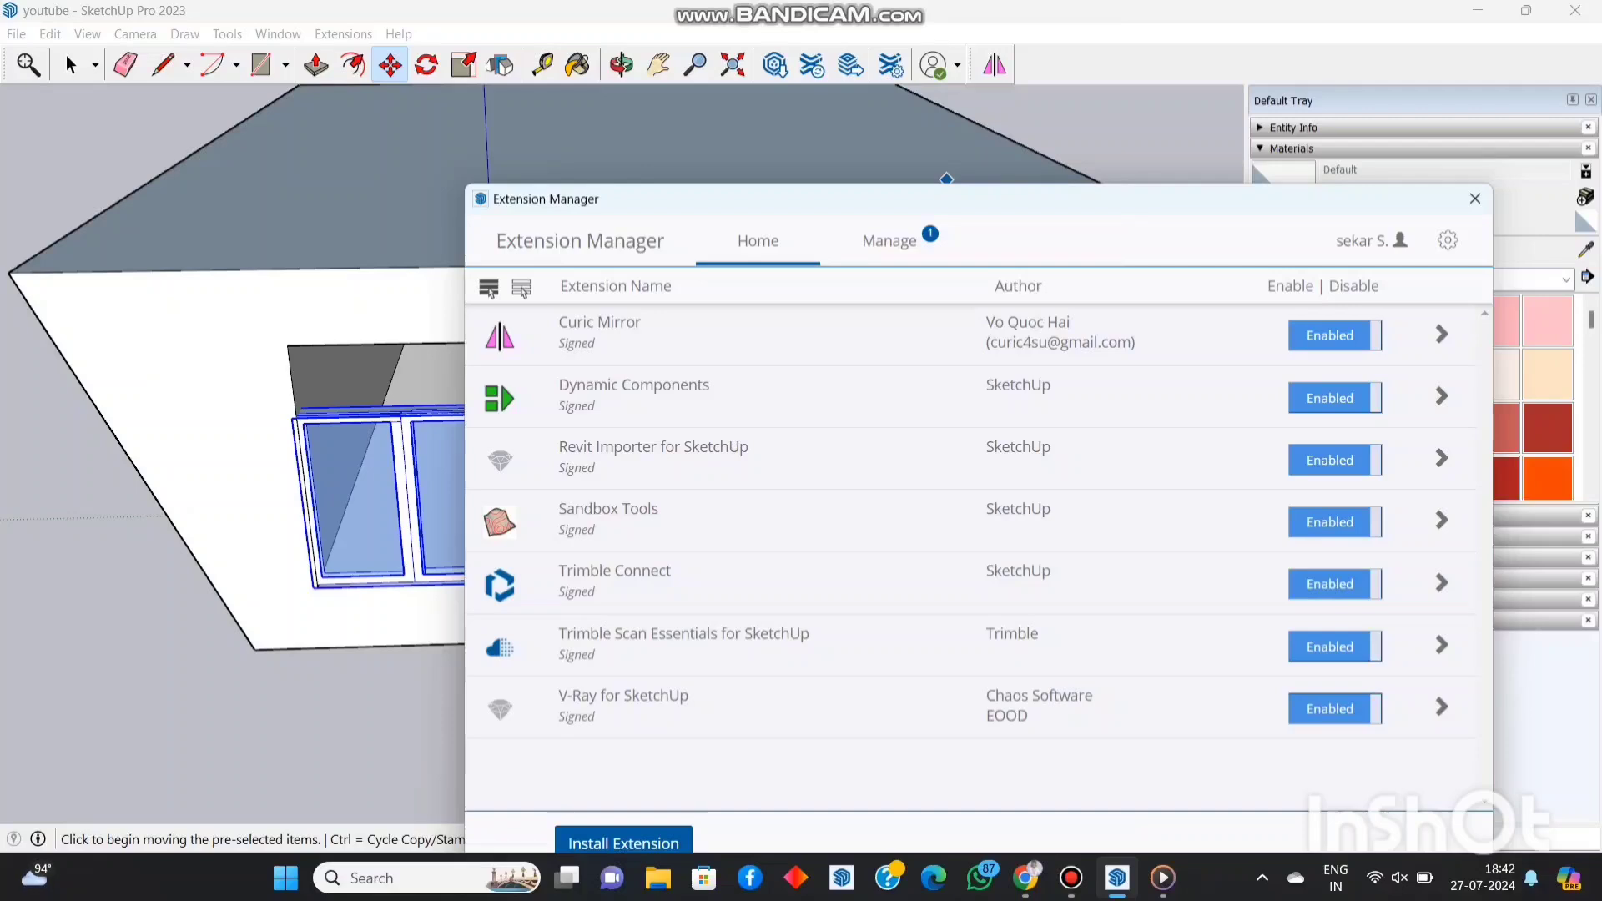
left_click(890, 240)
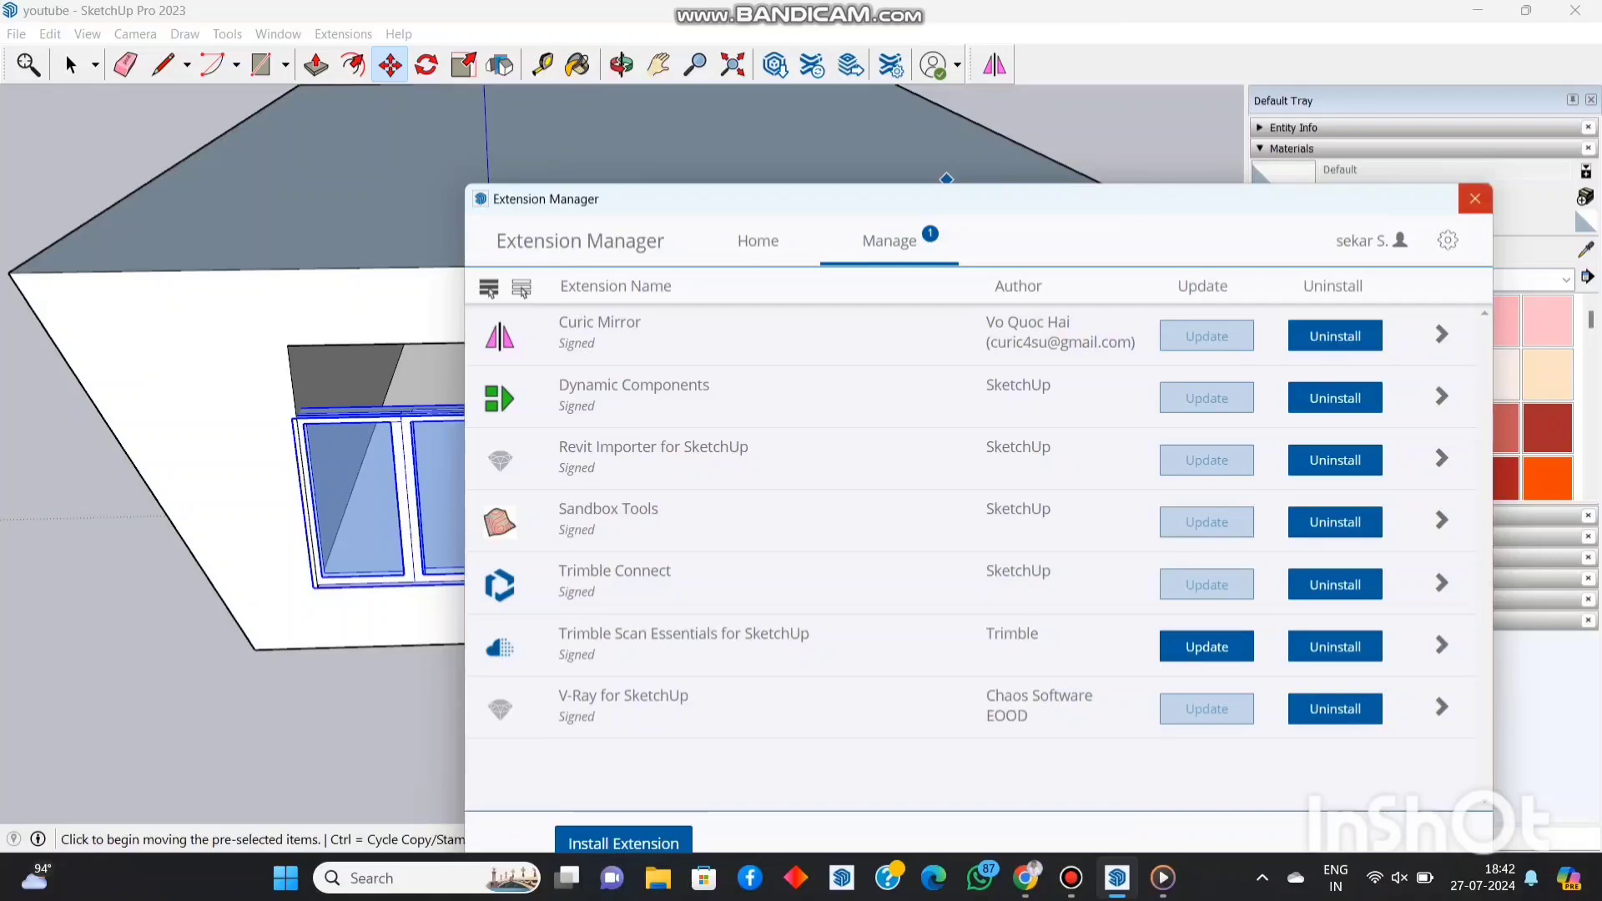
left_click(1475, 197)
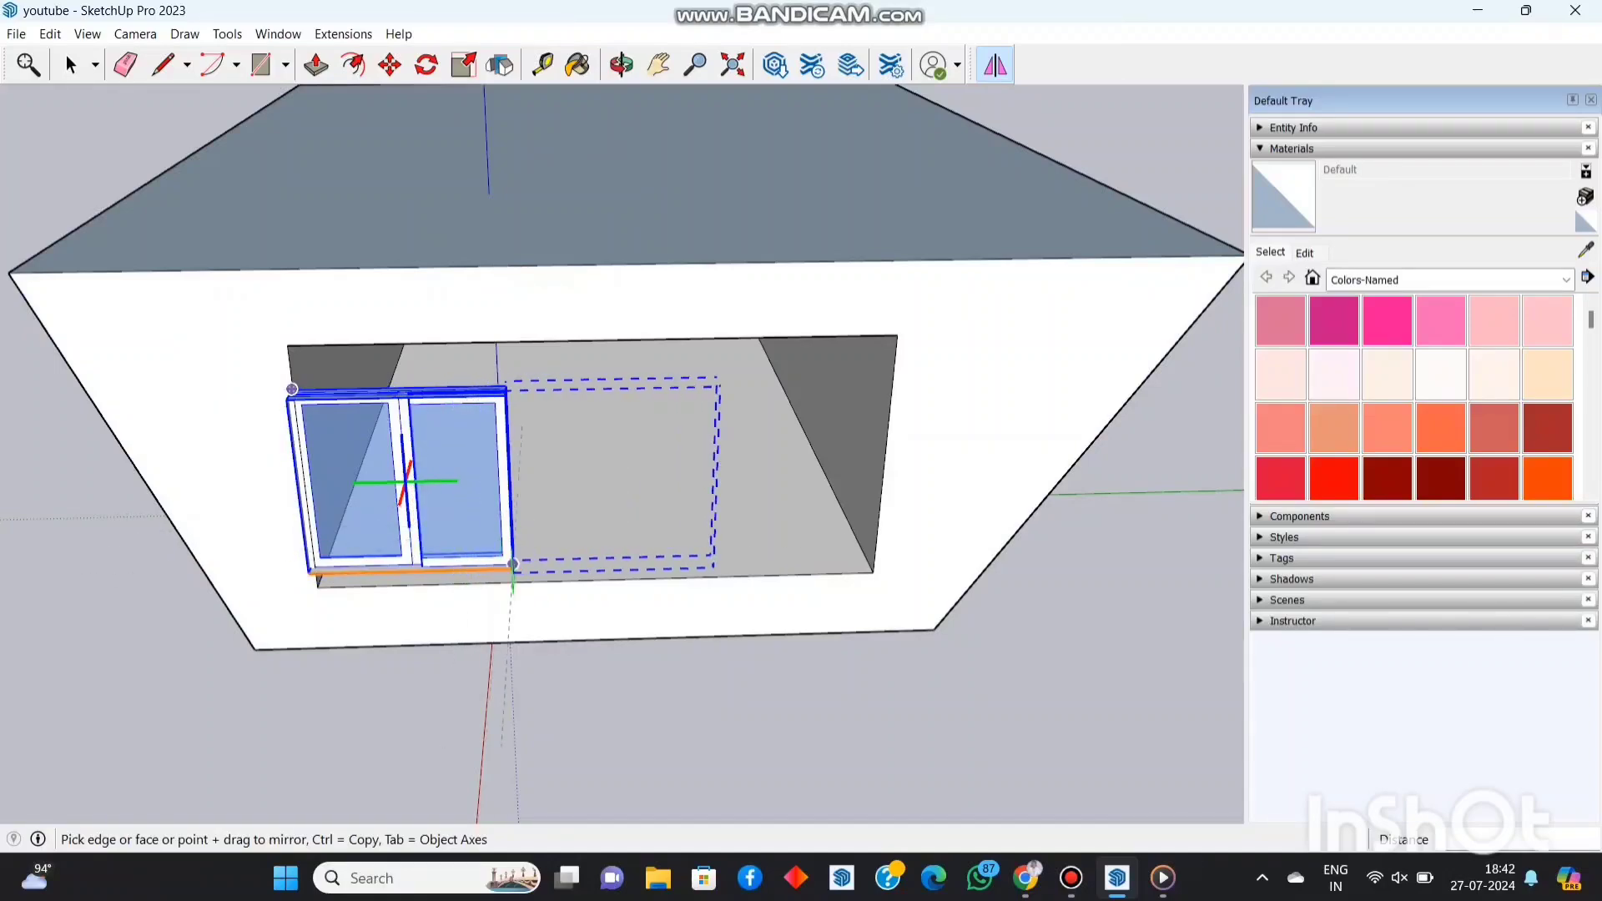
Mirror the window sideways along the opening about its lower inner corner with Curic Mirror
left_click(512, 564)
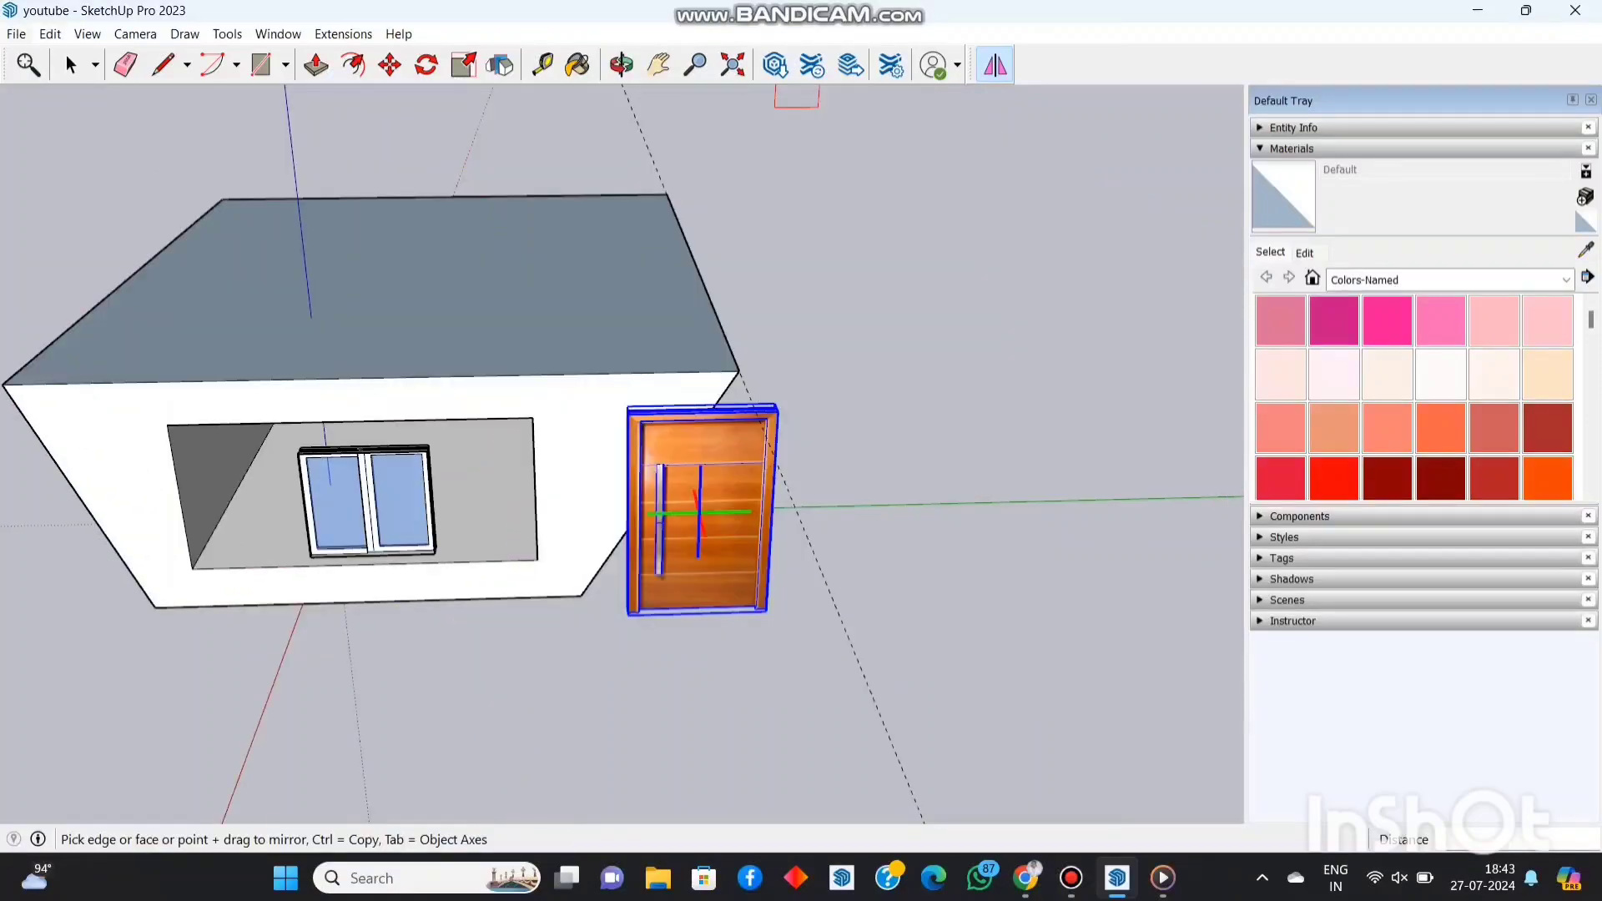
key("alt+f")
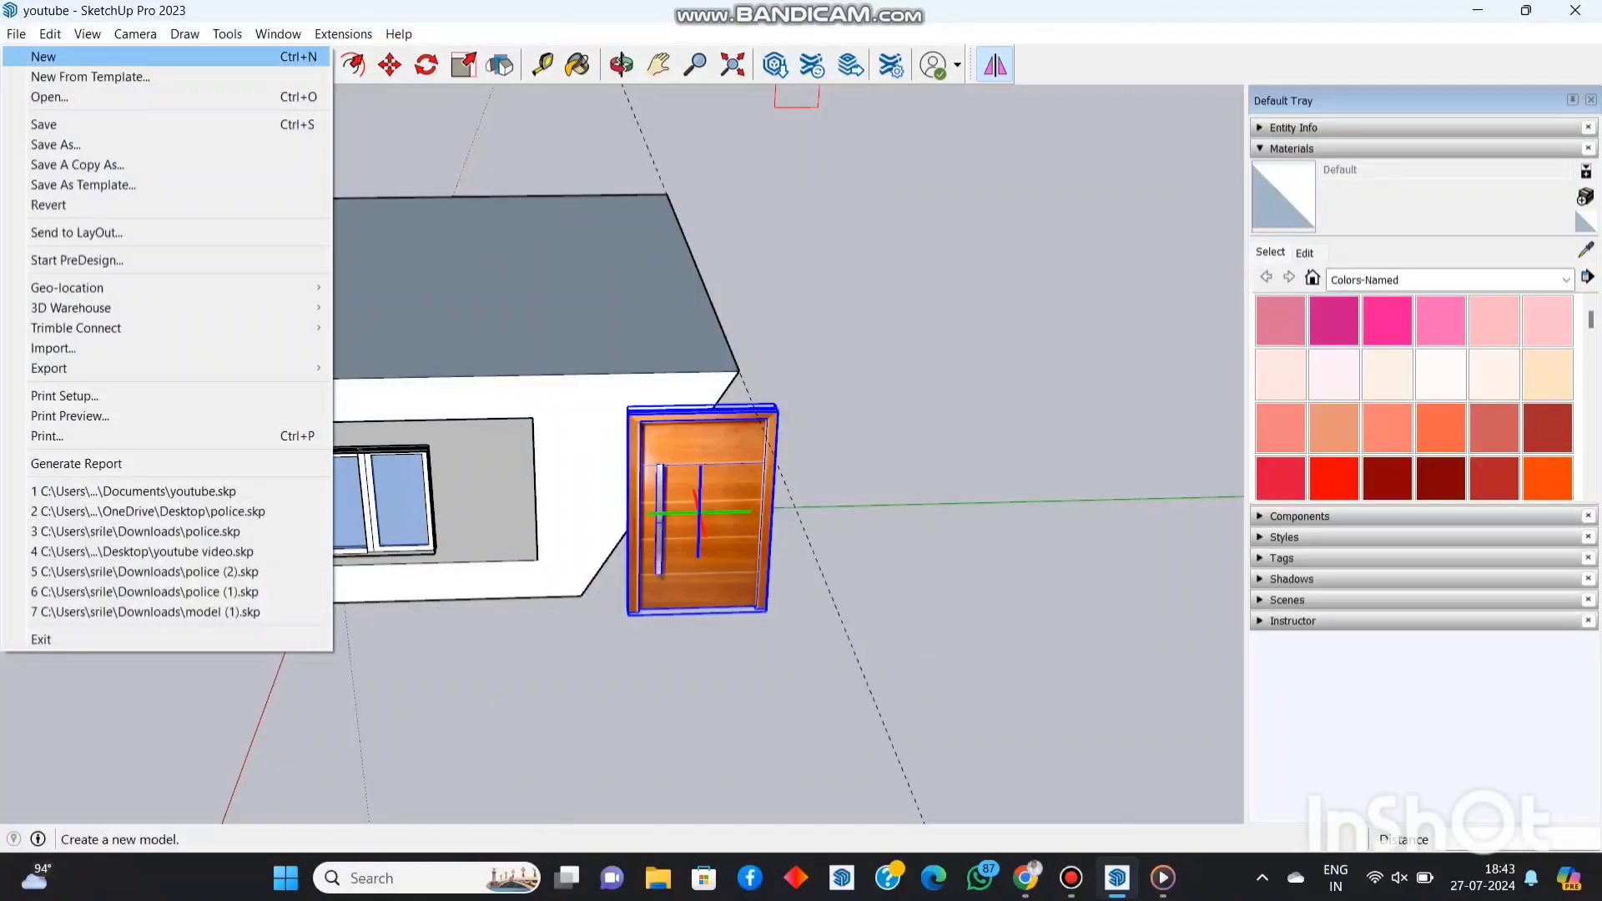
key("Down")
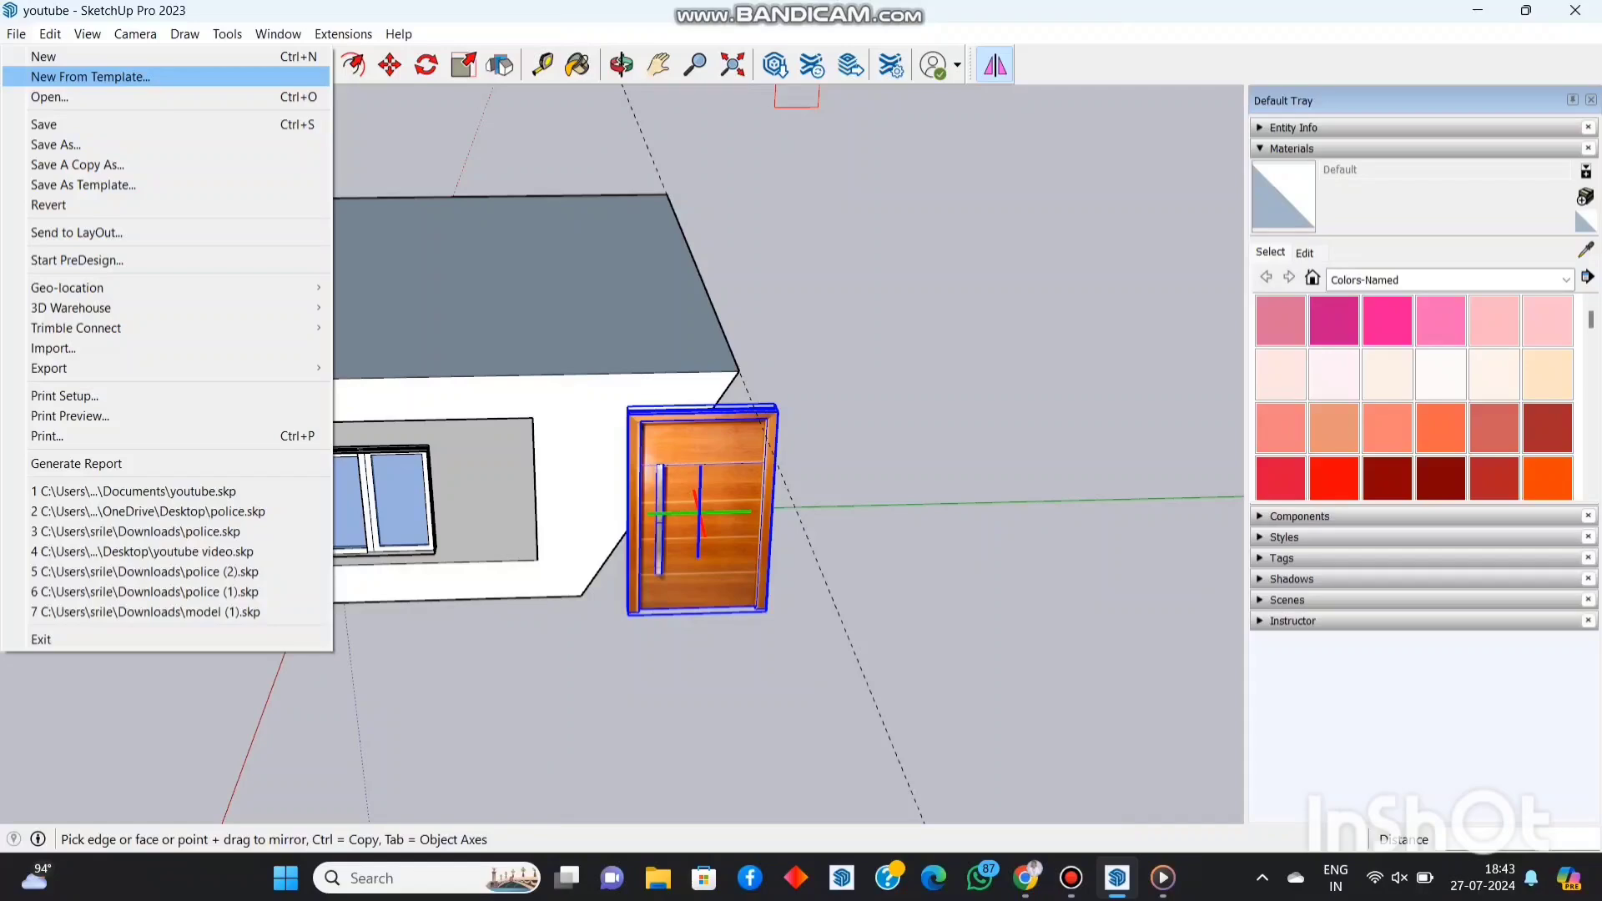
key("Down")
key("Up")
key("Down")
key("Down")
key("Down")
key("Down")
key("Down")
key("Down")
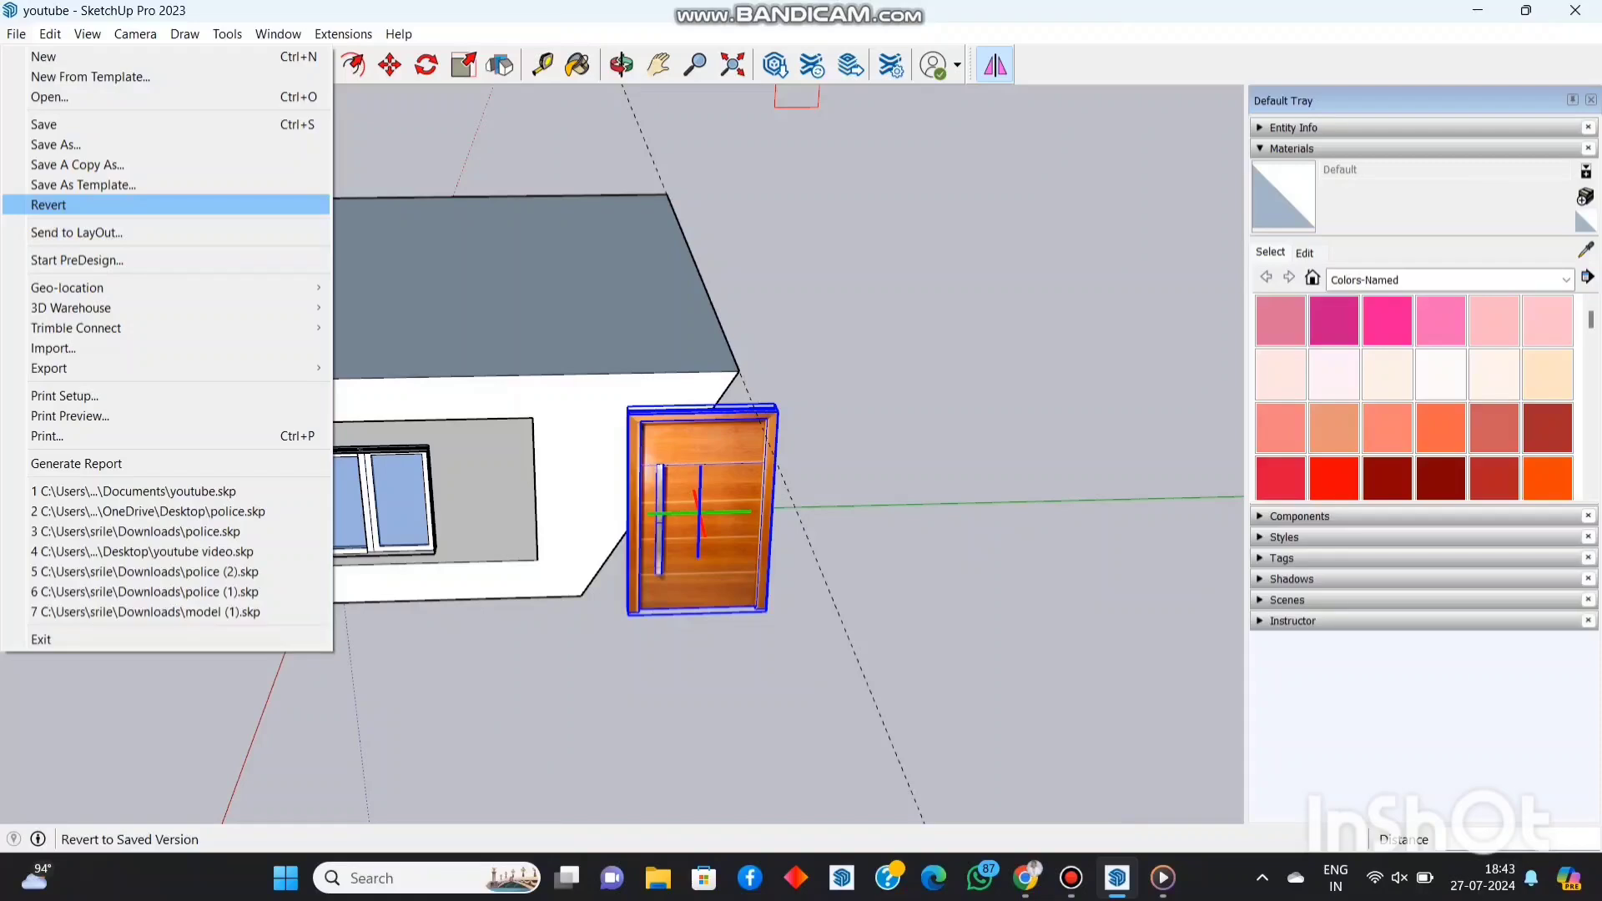
key("Down")
key("Down")
key("Down")
key("Down")
key("Down")
key("Down")
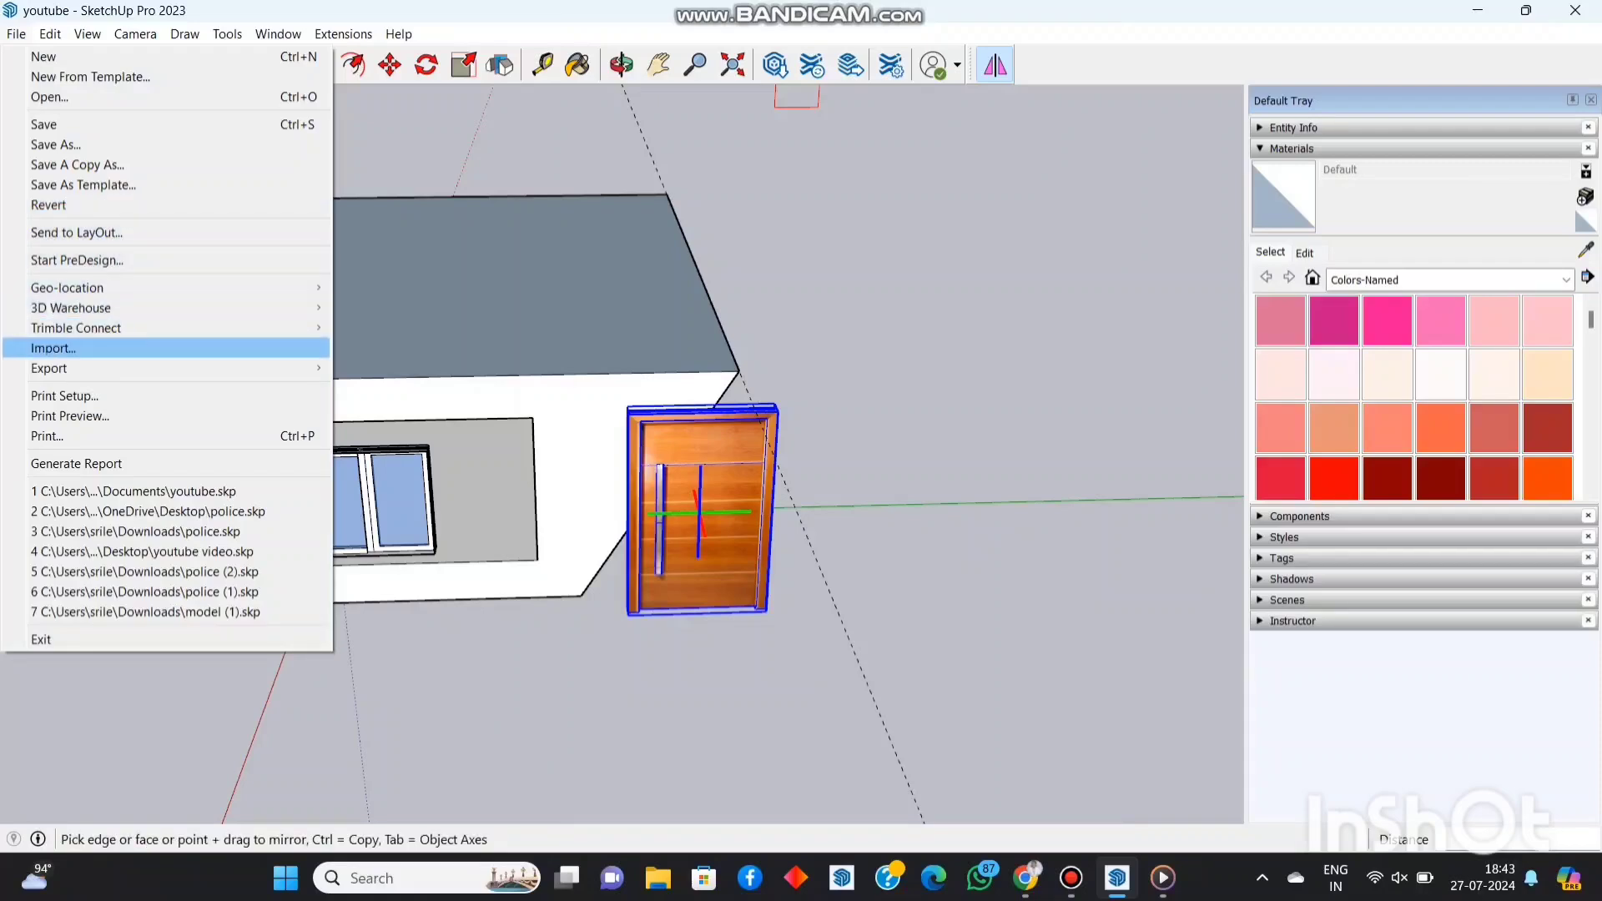
key("Down")
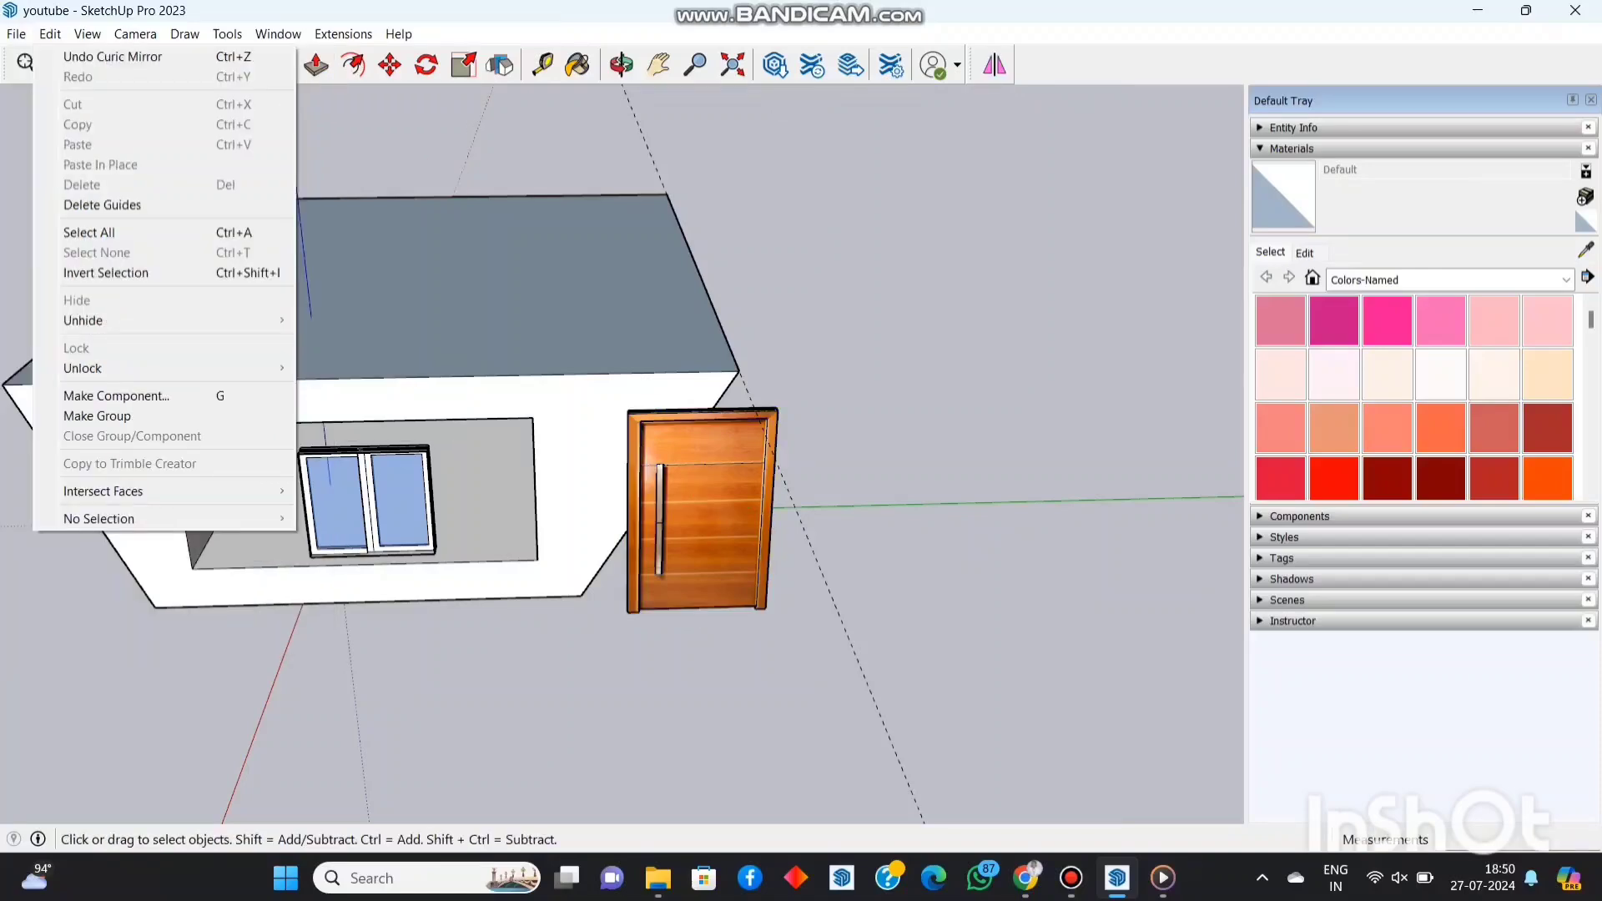
key("Down")
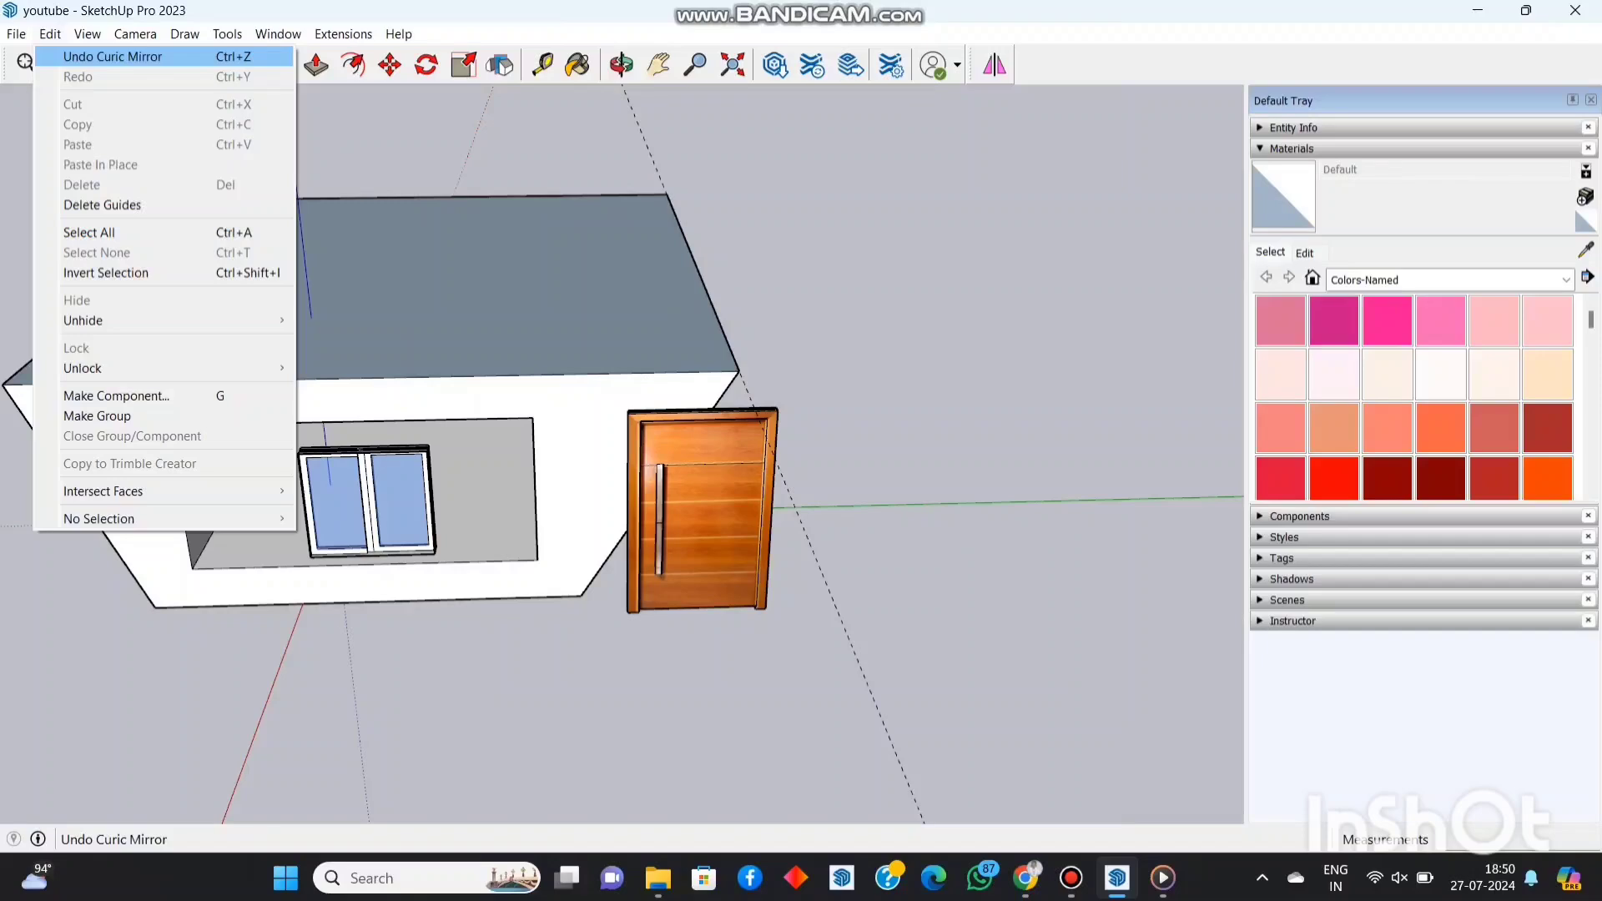
key("Down")
key("Down")
key("Down")
key("Down")
key("Down")
key("Down")
key("Down")
key("Down")
key("Down")
key("Down")
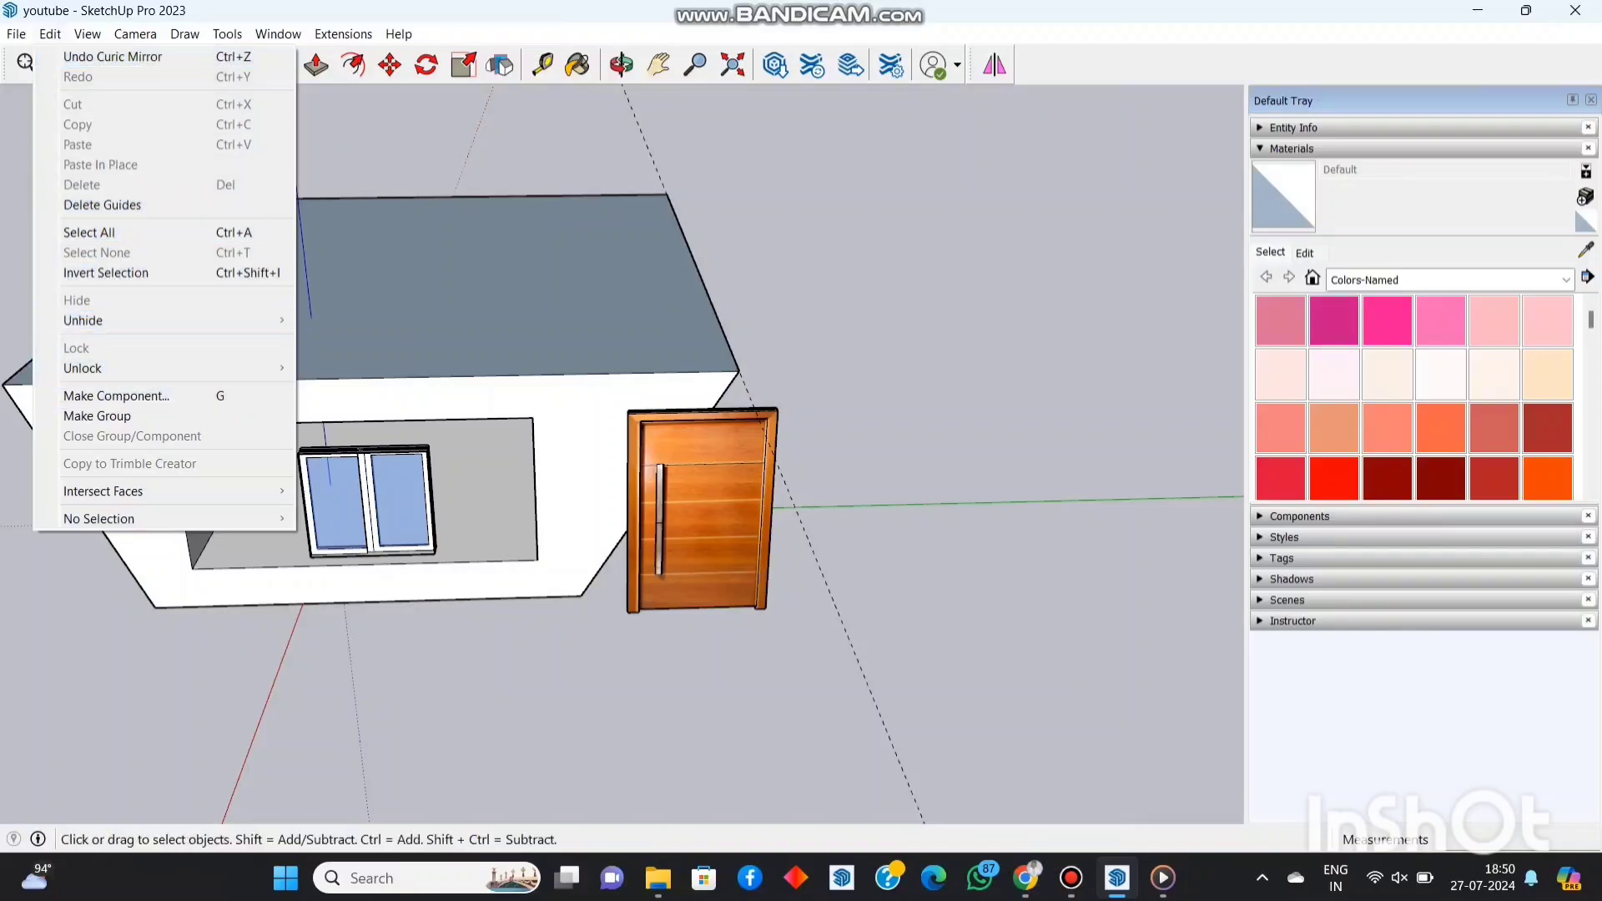
key("Down")
key("Down")
key("Down")
key("Down")
key("Down")
key("Down")
key("Down")
key("Down")
key("Down")
key("Down")
key("Down")
key("Down")
key("Down")
key("Down")
key("Down")
key("Down")
key("Down")
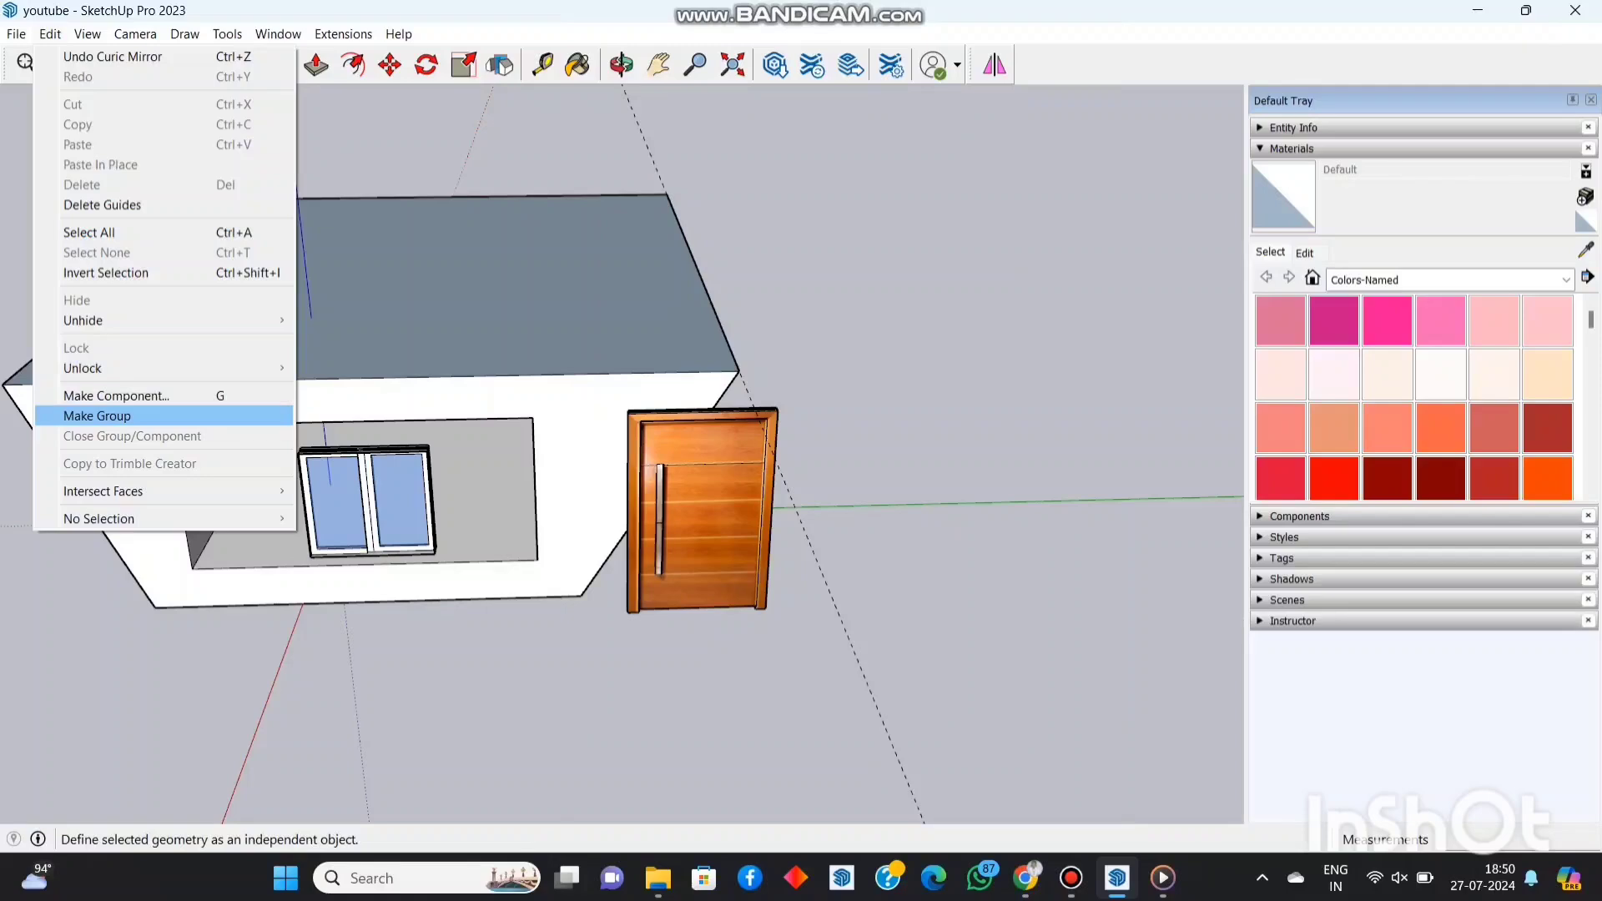
key("Up")
mouse_move(135, 34)
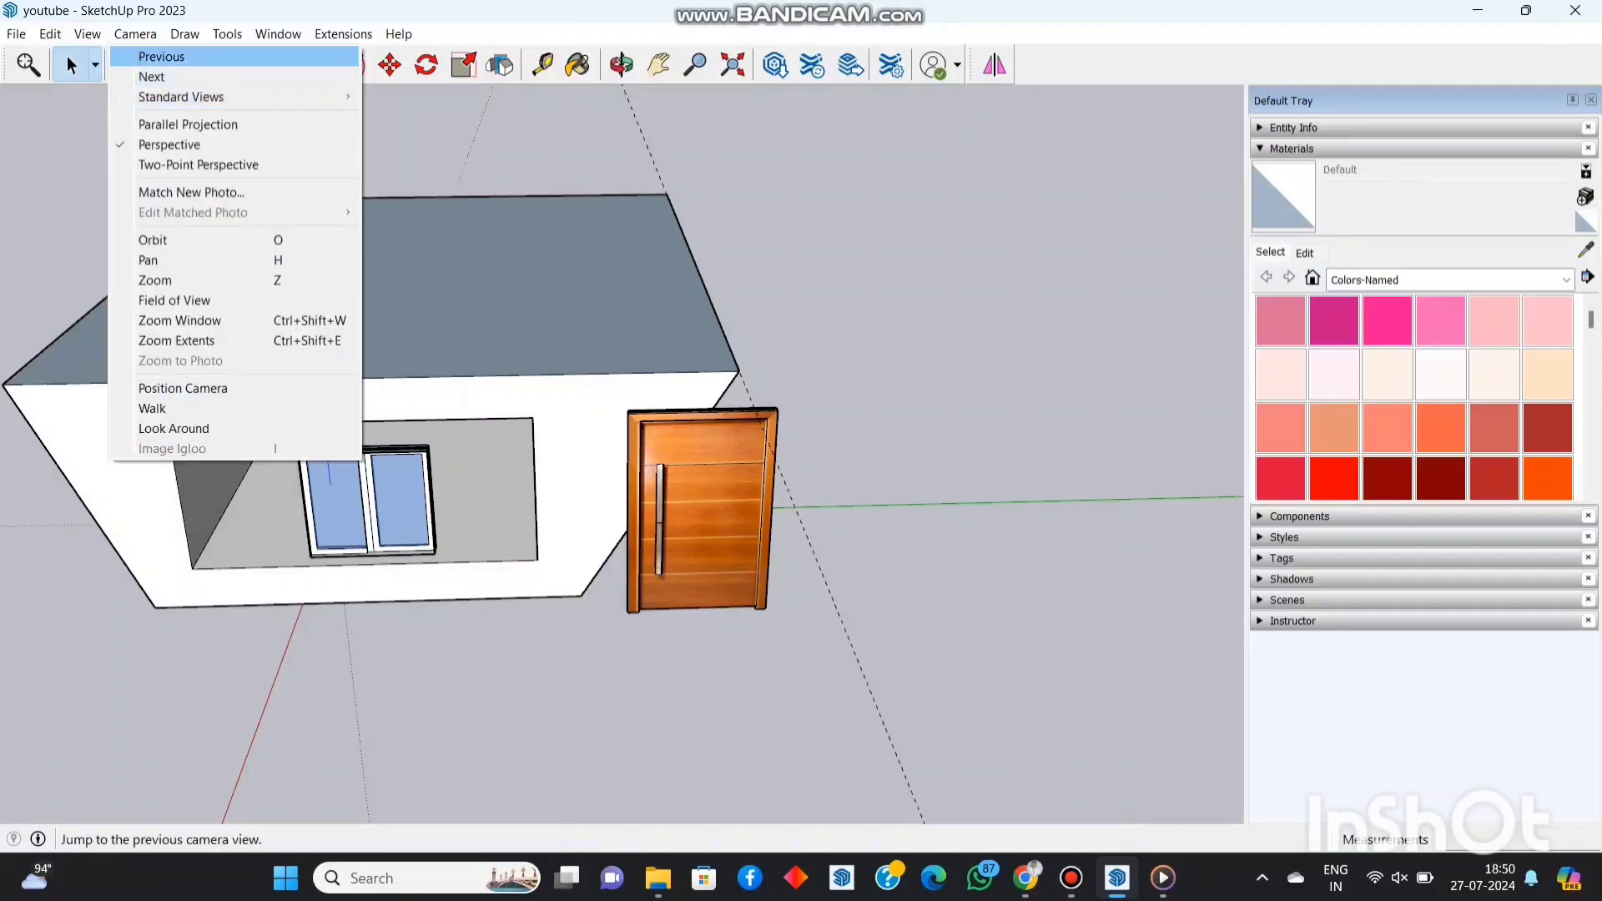
mouse_move(233, 97)
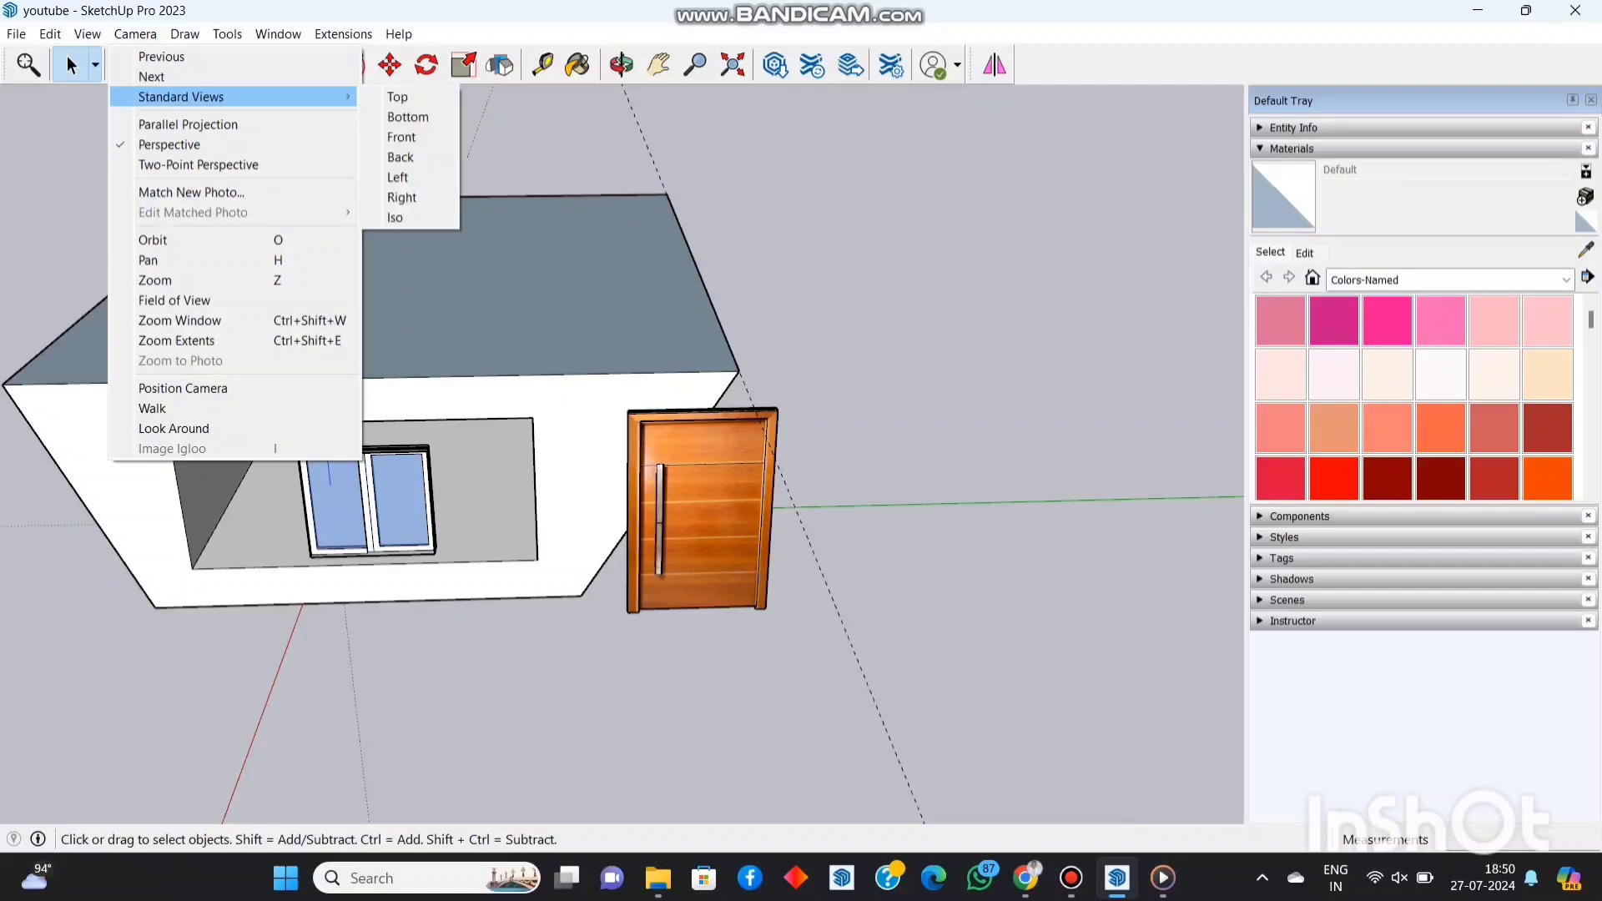